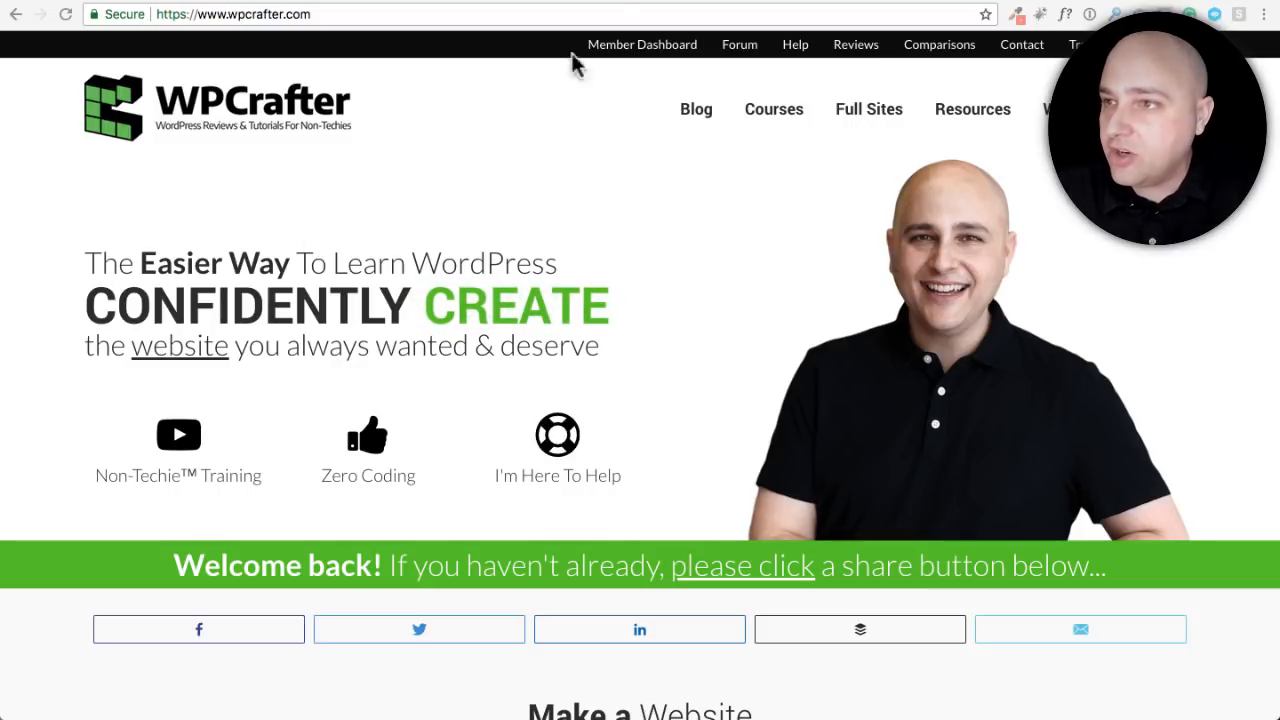
Switch to the MobileMonkey home page, dismiss the webinar pop-up and look over the page.
{"action": "left_click", "coordinate": [815, 5]}
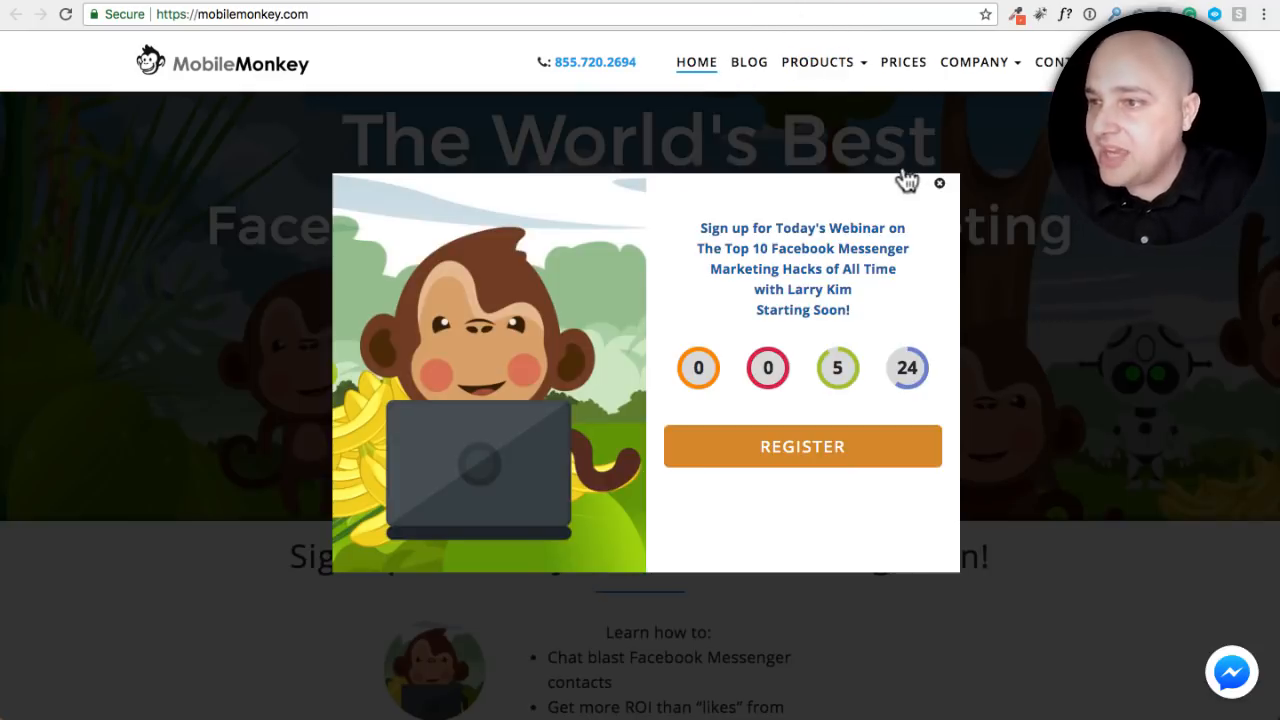
{"action": "left_click", "coordinate": [940, 182]}
{"action": "scroll", "coordinate": [789, 243], "scroll_direction": "down", "scroll_amount": 3}
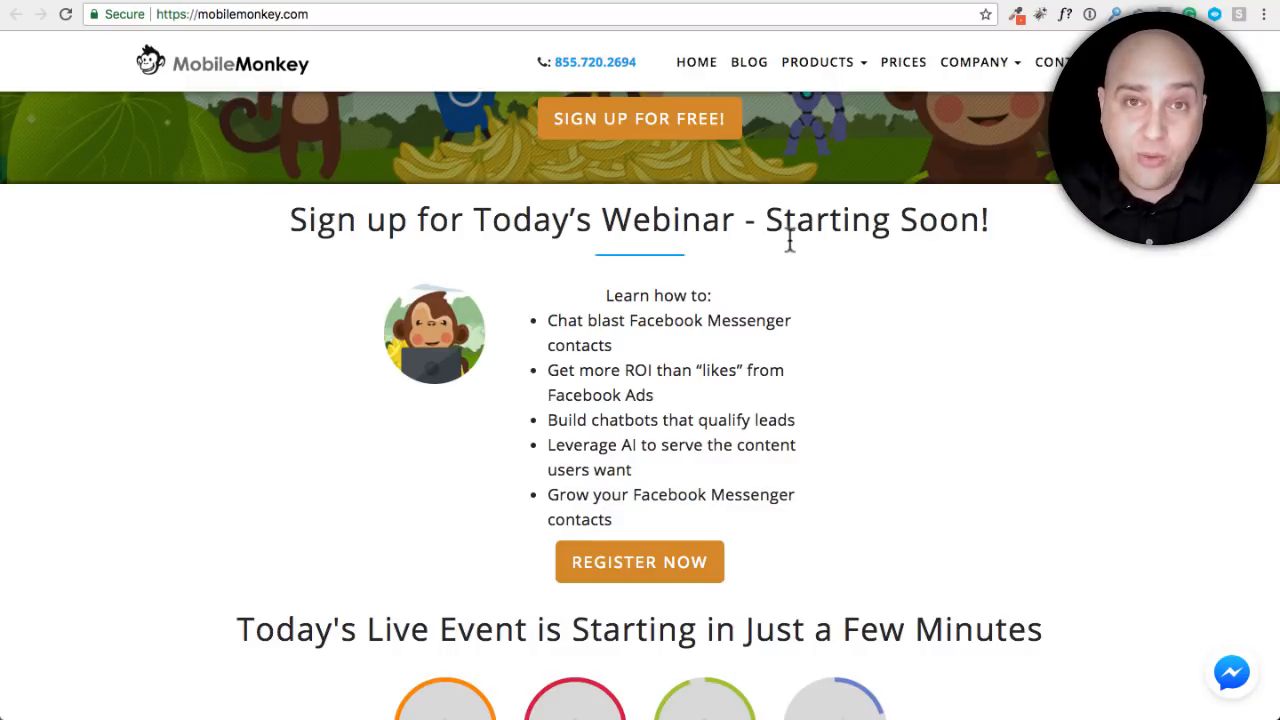
{"action": "scroll", "coordinate": [905, 160], "scroll_direction": "up", "scroll_amount": 5}
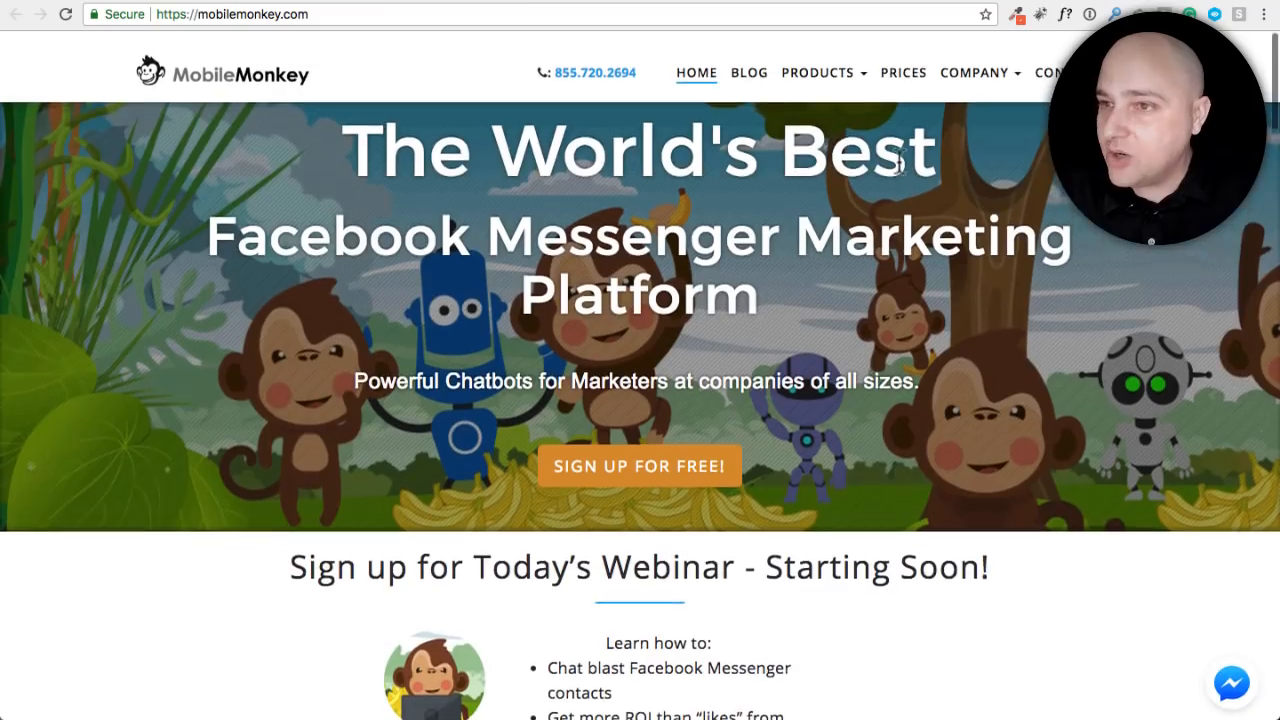
Examine the prices and included features of the Free, Pro and Team plans on the MobileMonkey site.
{"action": "left_click", "coordinate": [903, 62]}
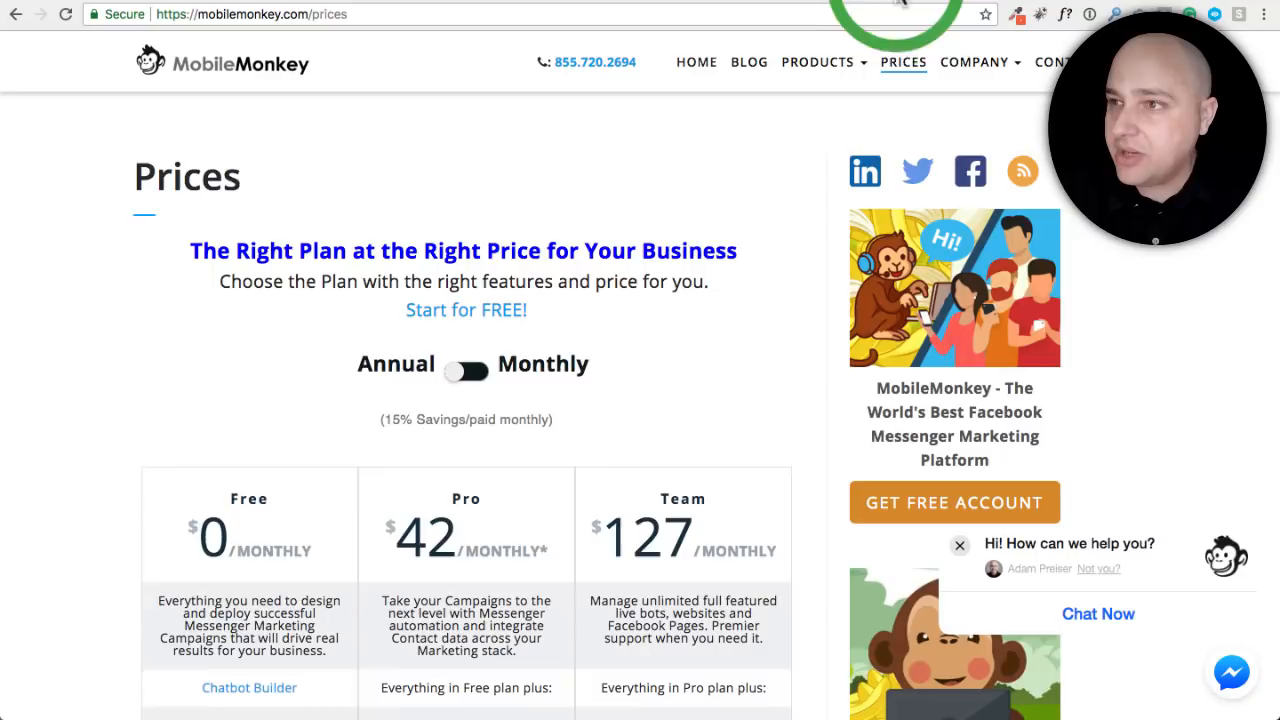
{"action": "scroll", "coordinate": [322, 290], "scroll_direction": "down", "scroll_amount": 3}
{"action": "scroll", "coordinate": [322, 290], "scroll_direction": "down", "scroll_amount": 2}
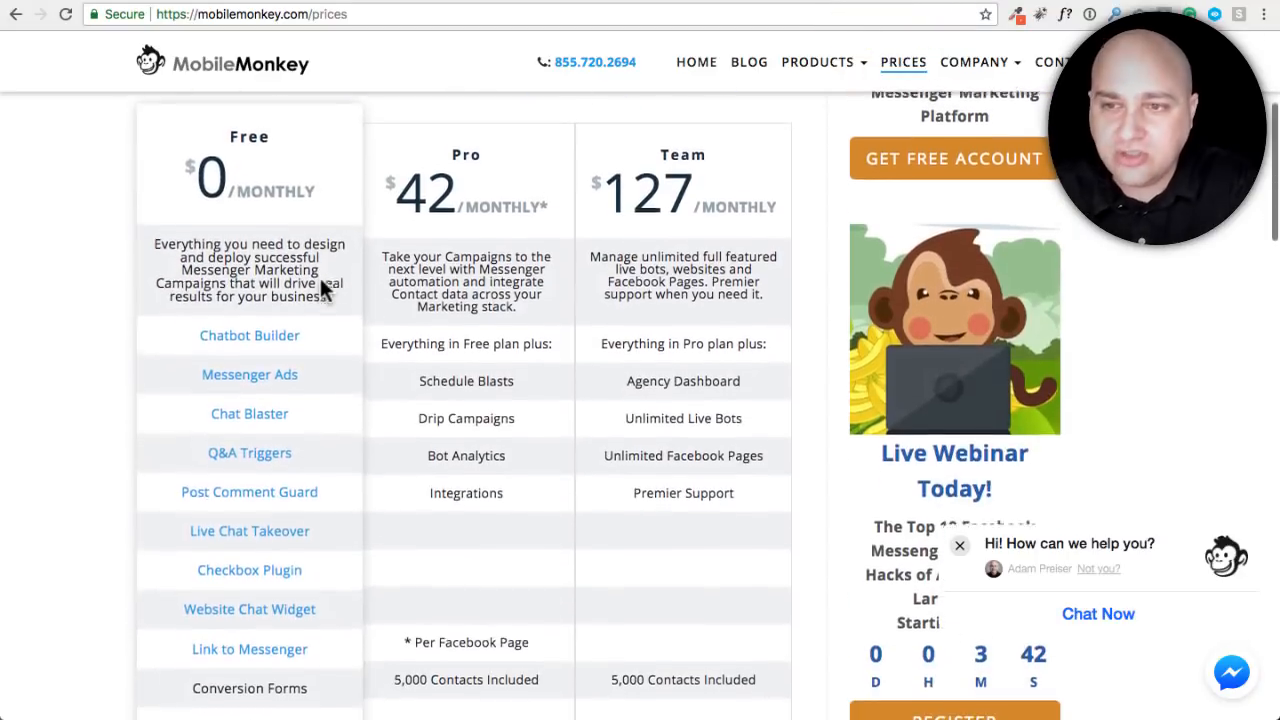
{"action": "scroll", "coordinate": [300, 280], "scroll_direction": "up", "scroll_amount": 1}
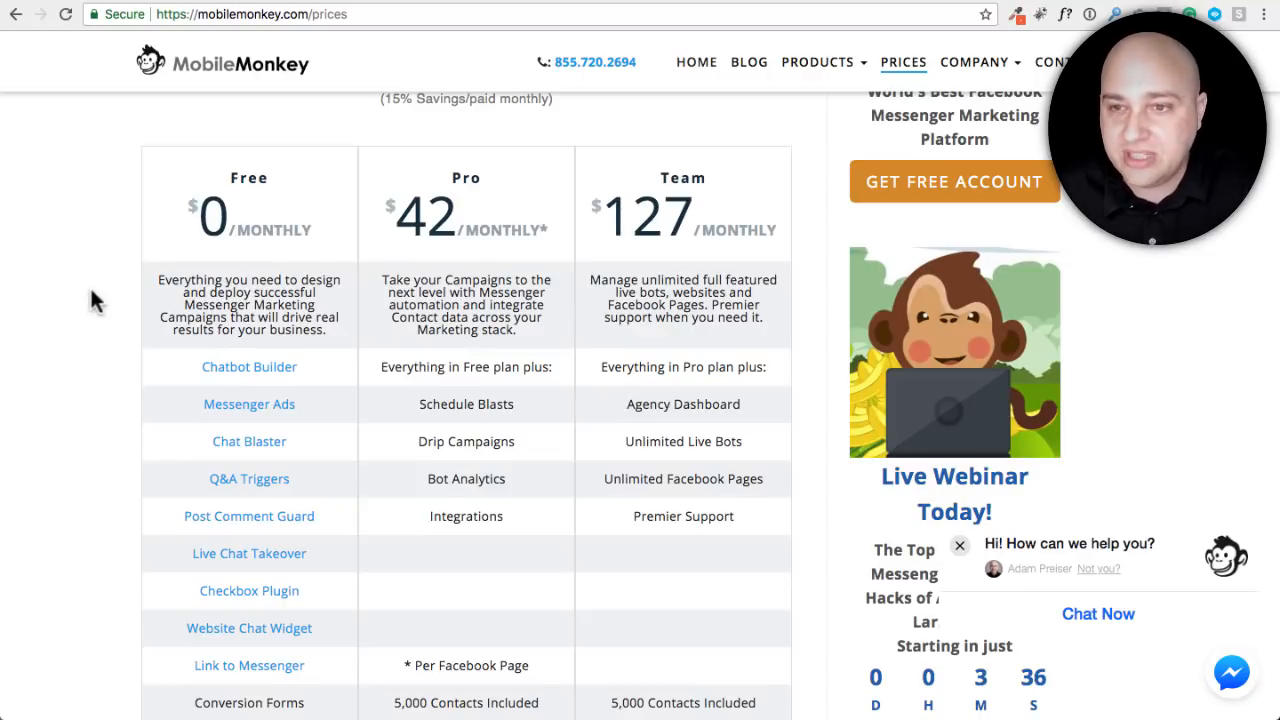
{"action": "scroll", "coordinate": [90, 286], "scroll_direction": "down", "scroll_amount": 2}
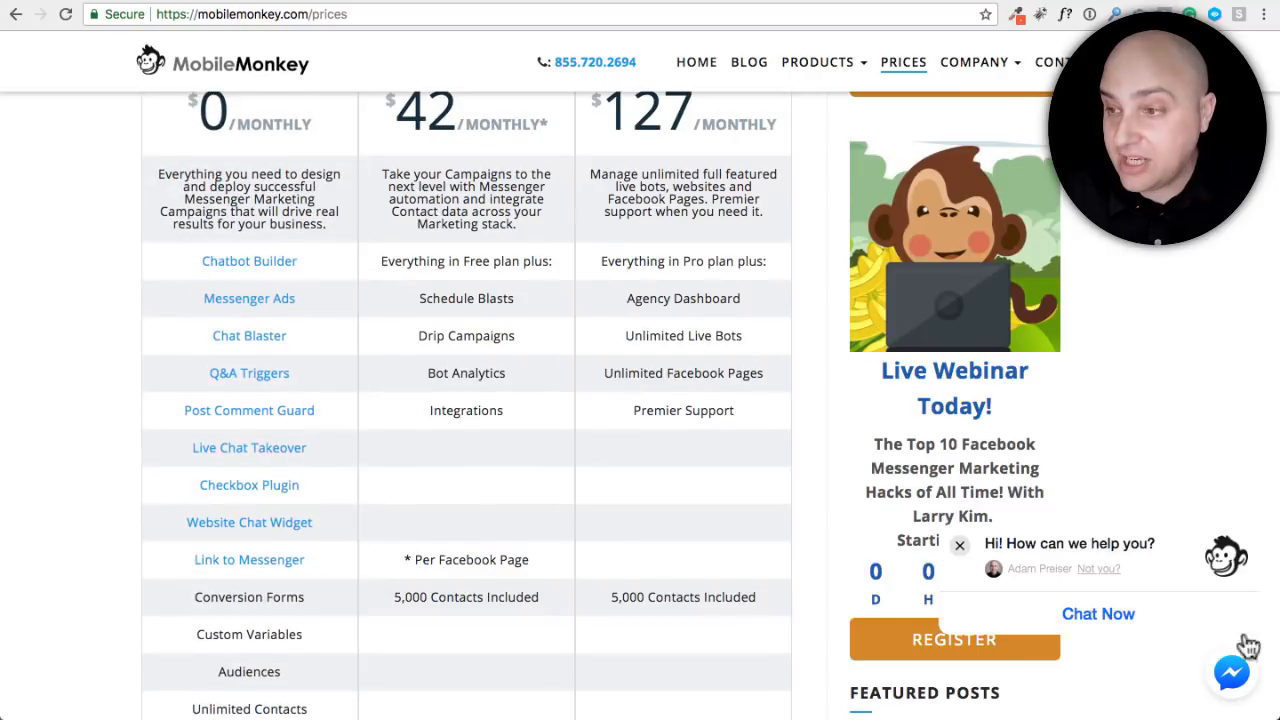
{"action": "scroll", "coordinate": [411, 449], "scroll_direction": "up", "scroll_amount": 3}
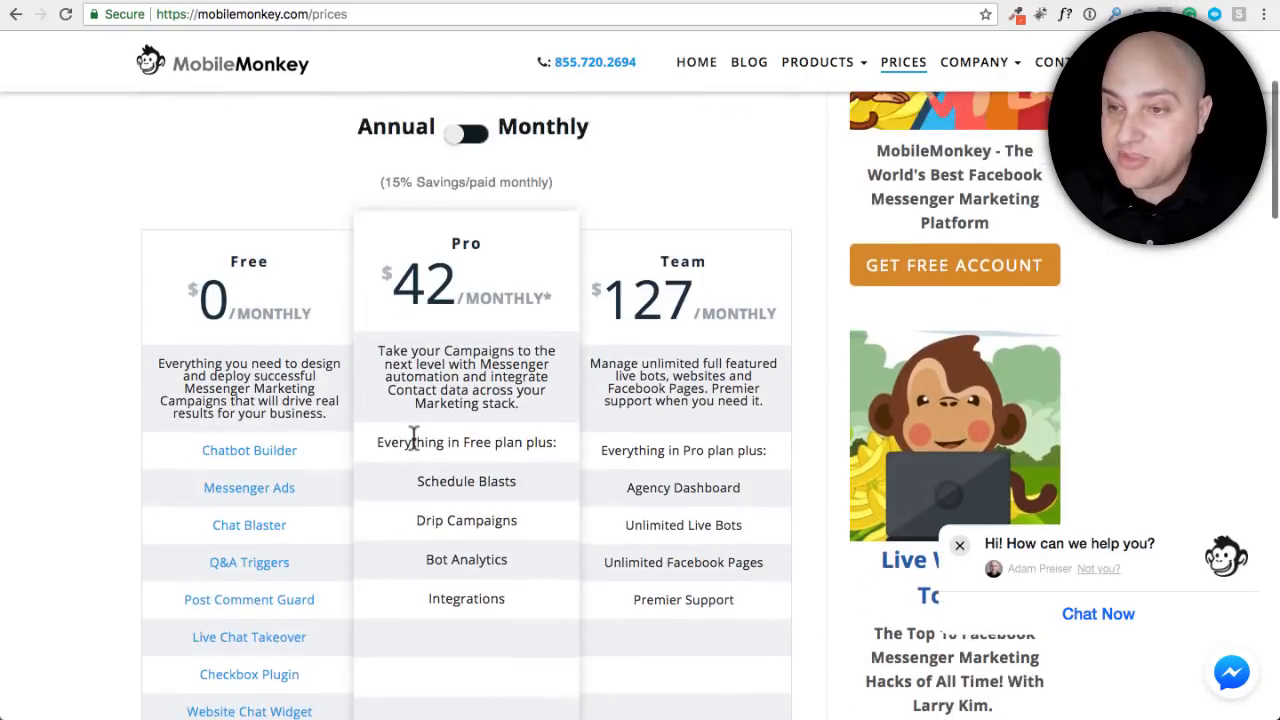
{"action": "scroll", "coordinate": [411, 449], "scroll_direction": "down", "scroll_amount": 1}
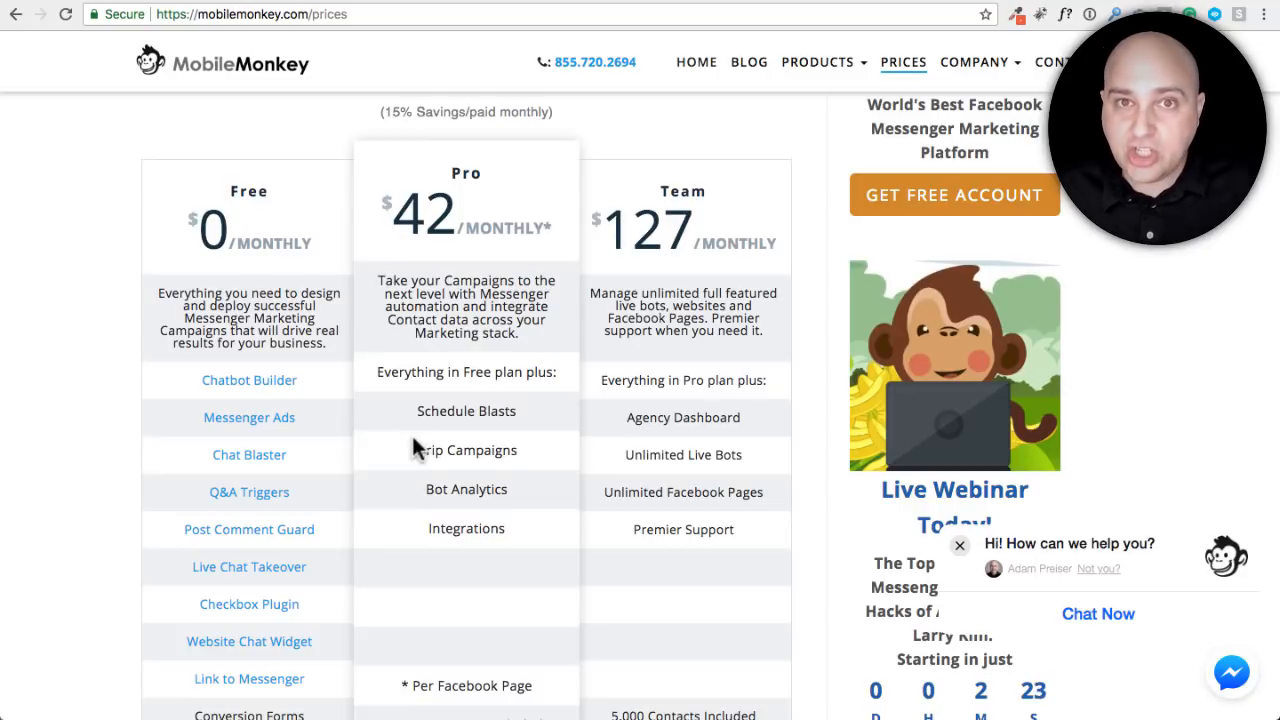
{"action": "scroll", "coordinate": [453, 424], "scroll_direction": "up", "scroll_amount": 5}
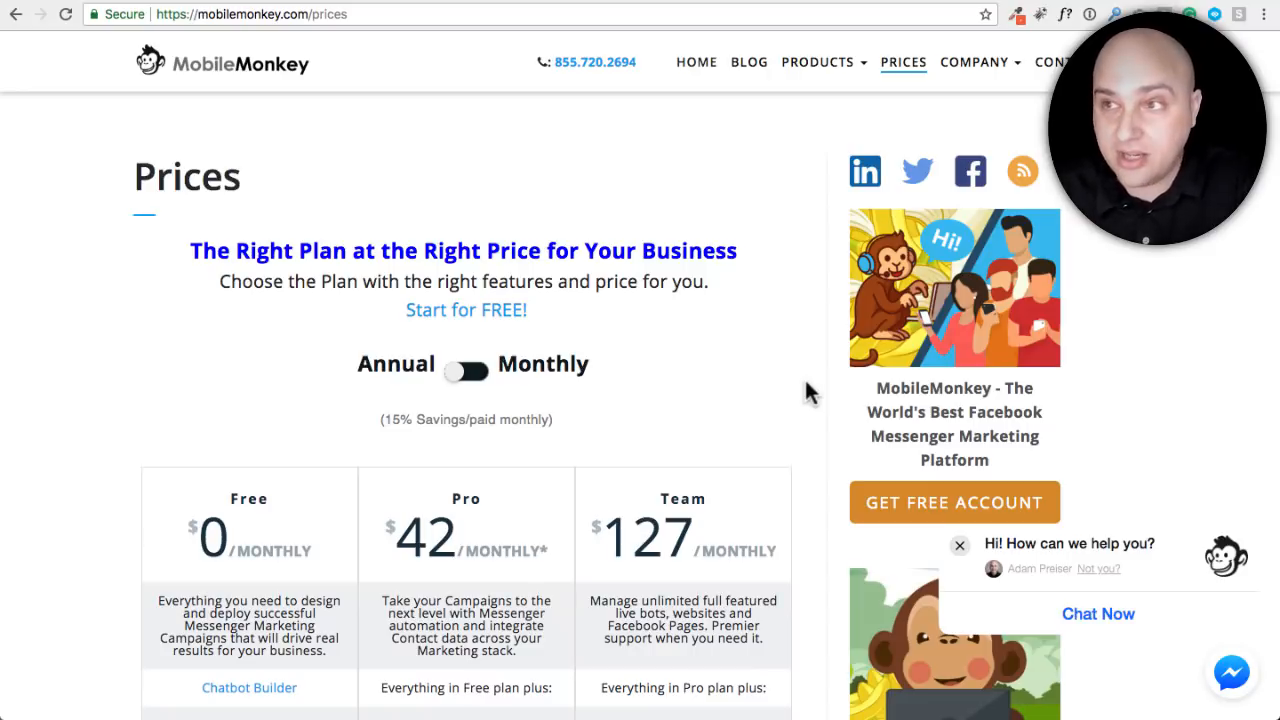
Switch to the MobileMonkey app dashboard and create a new blank chatbot without using a template.
{"action": "left_click", "coordinate": [972, 1]}
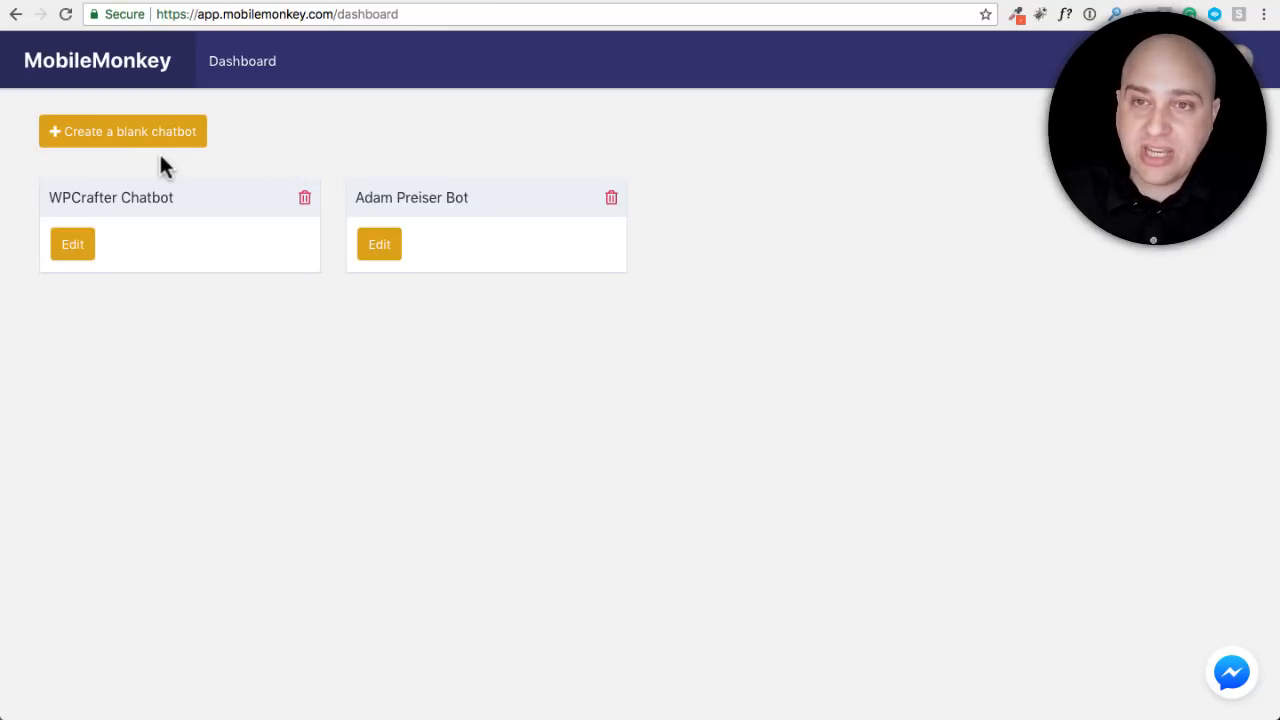
{"action": "left_click", "coordinate": [108, 140]}
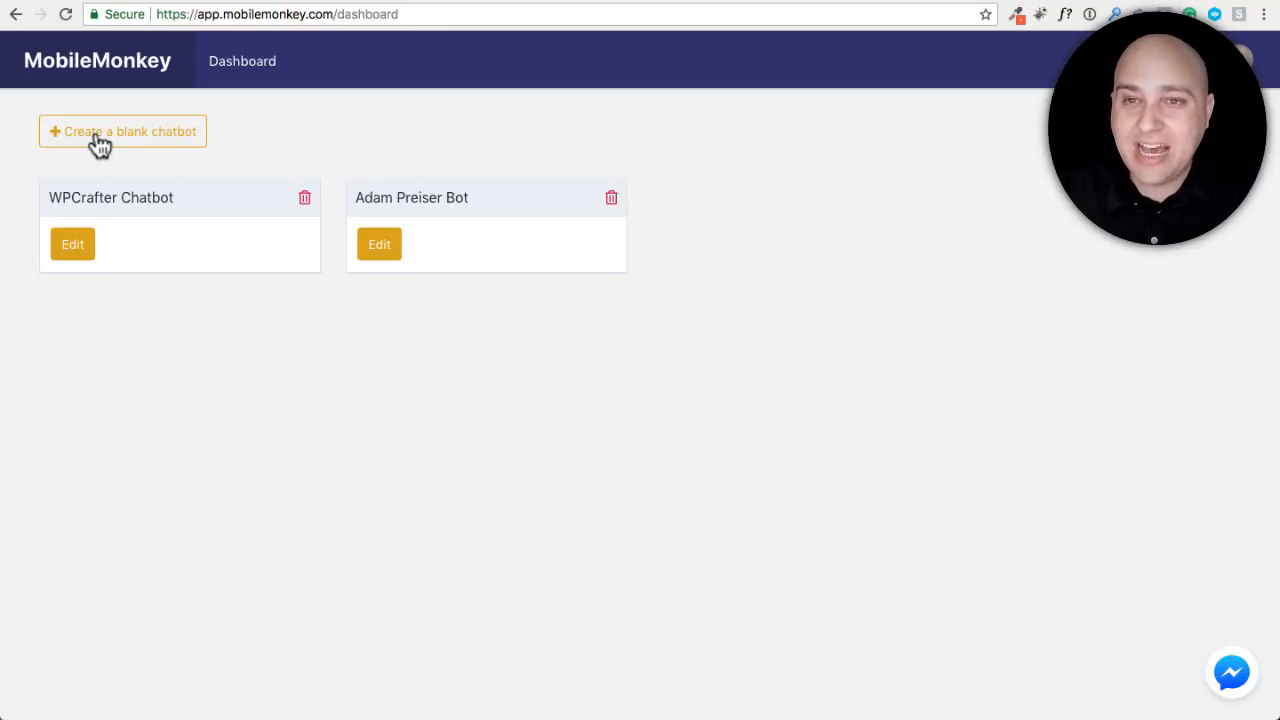
{"action": "left_click", "coordinate": [96, 136]}
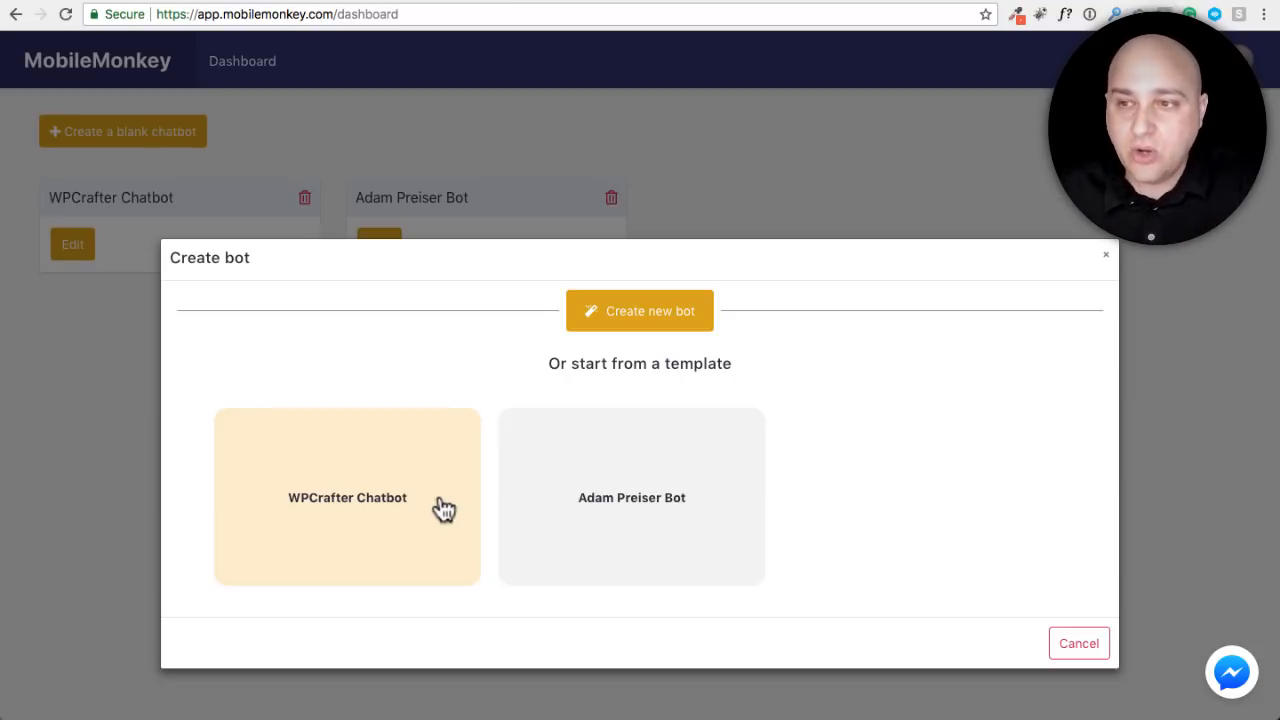
{"action": "left_click", "coordinate": [634, 318]}
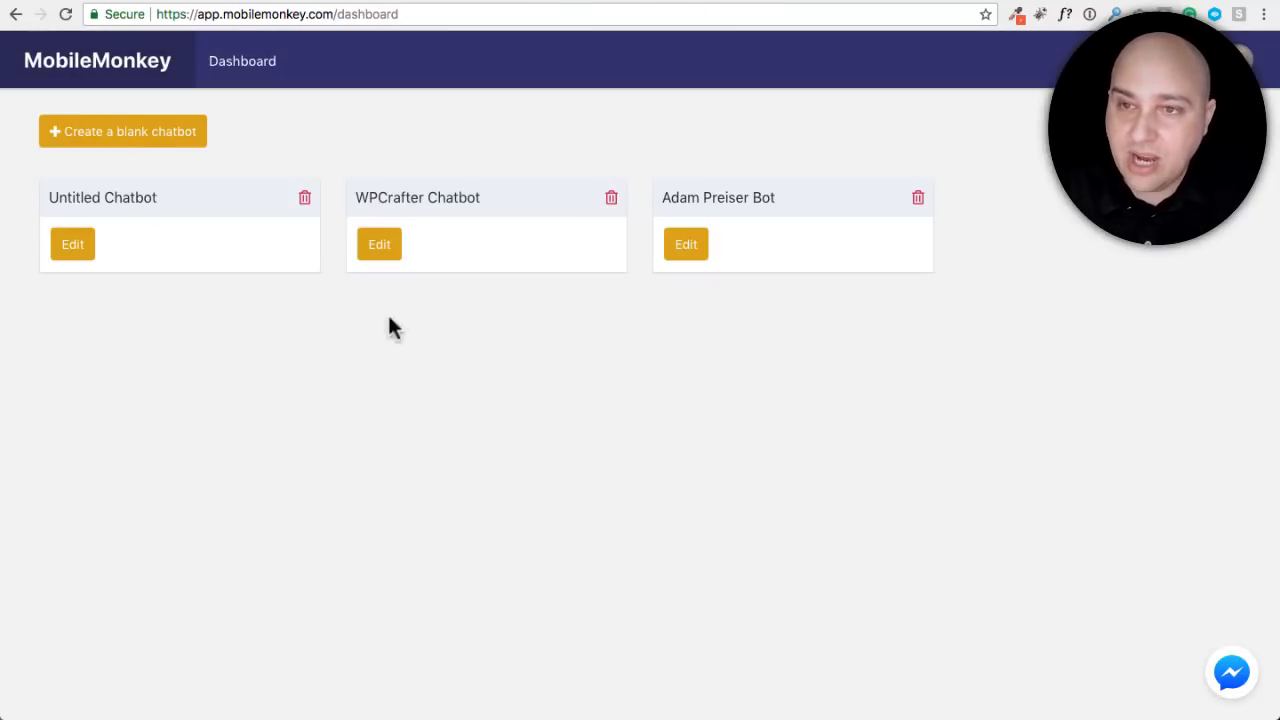
Rename the untitled chatbot as Tutorial and connect it to the "WPCrafter.com - WordPress For Non-techies" Facebook page.
{"action": "left_click", "coordinate": [73, 245]}
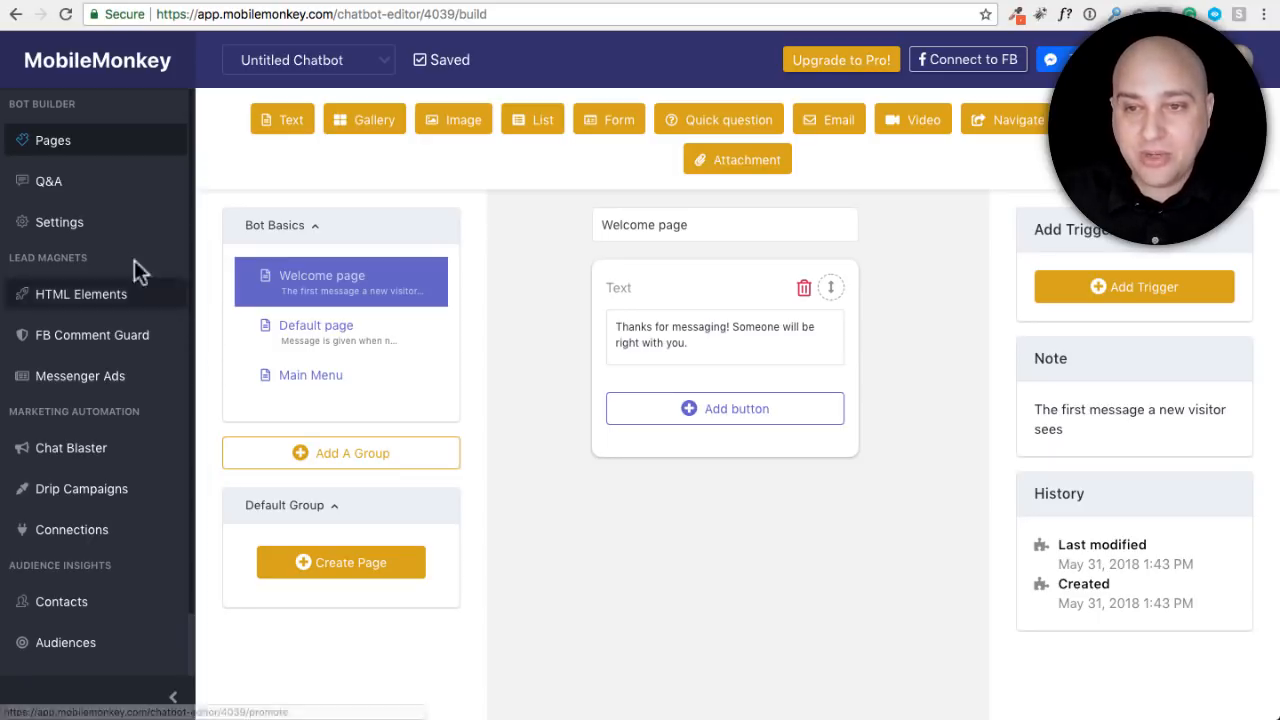
{"action": "left_click", "coordinate": [72, 232]}
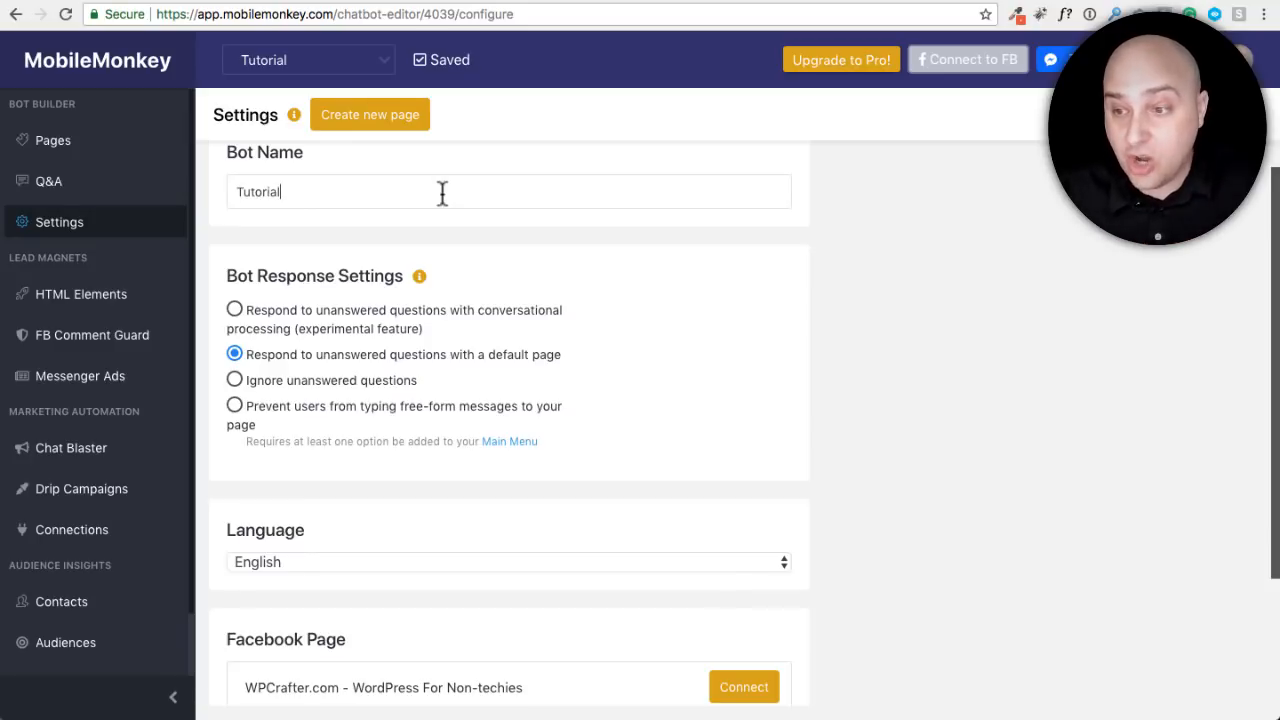
{"action": "left_click", "coordinate": [740, 686]}
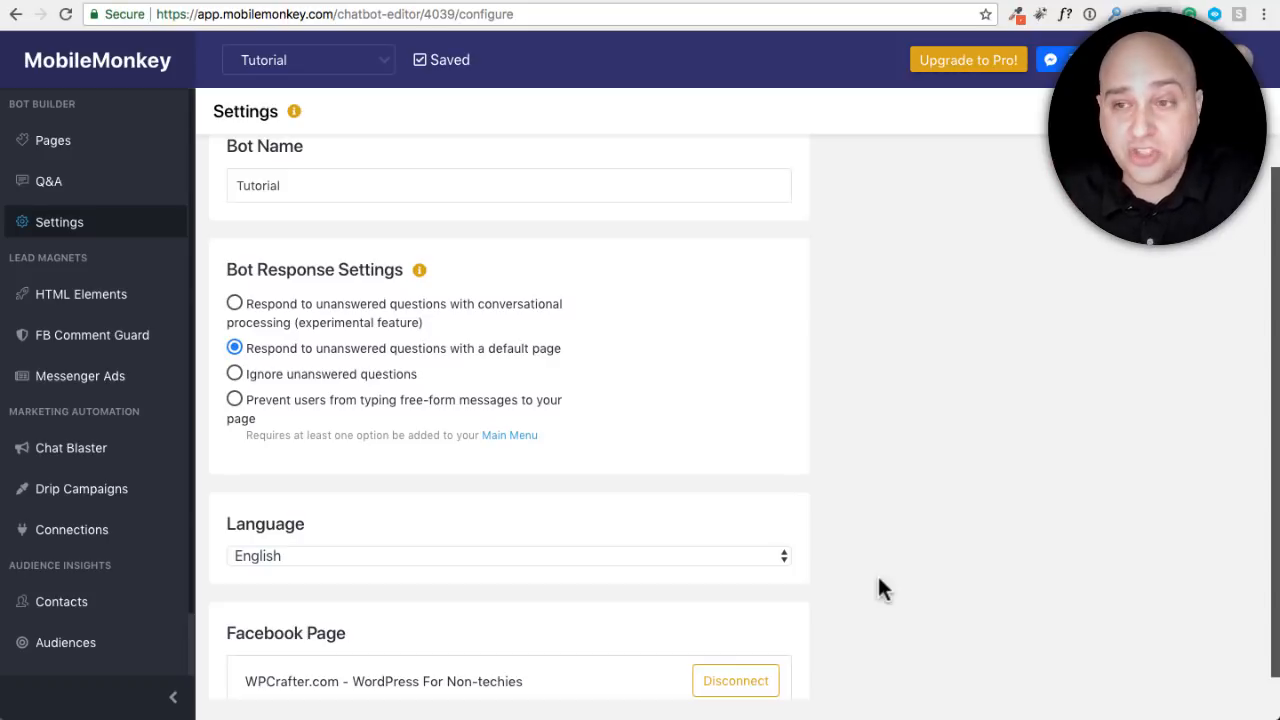
{"action": "scroll", "coordinate": [855, 540], "scroll_direction": "up", "scroll_amount": 1}
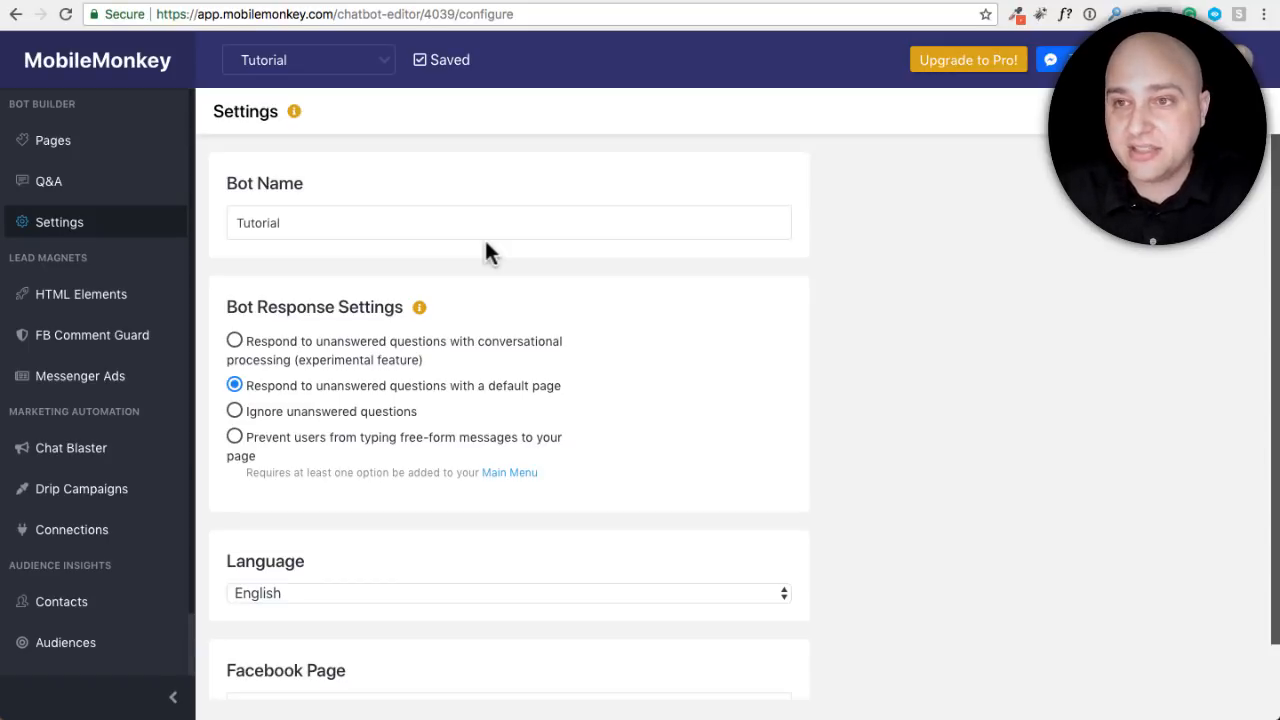
Try an image widget above the text widget on the bot's Welcome page and delete it again.
{"action": "left_click", "coordinate": [73, 142]}
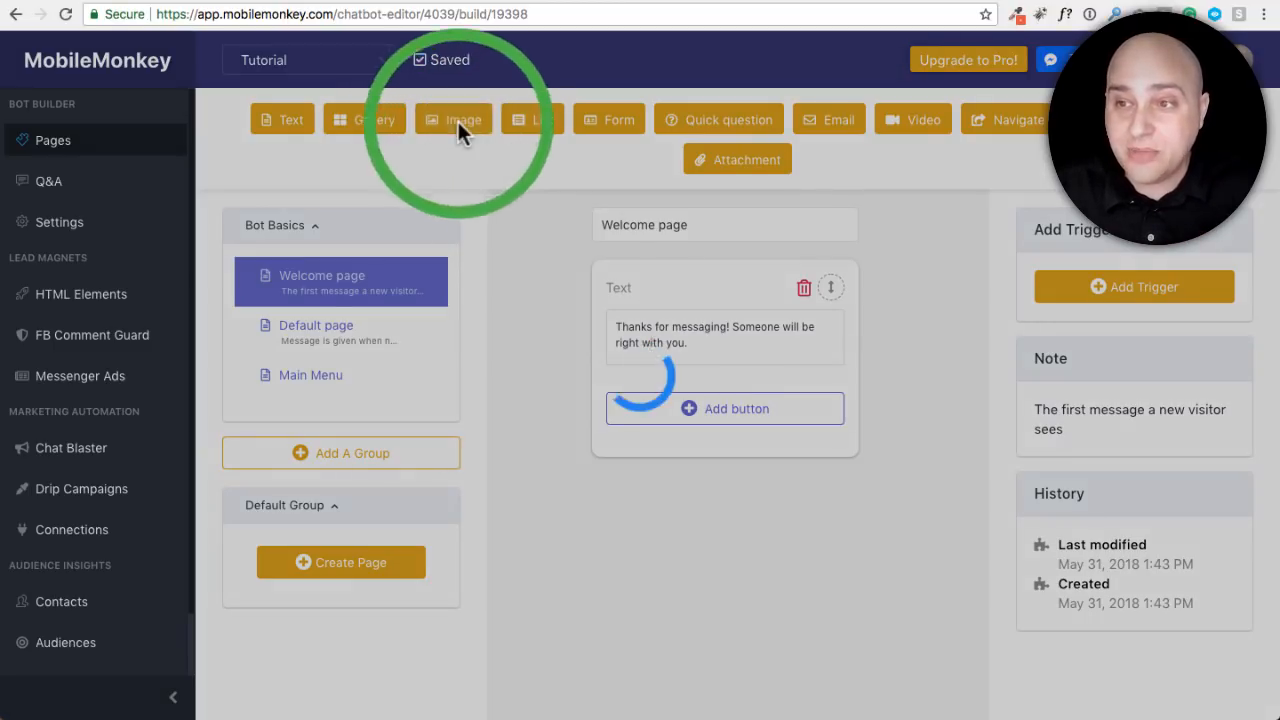
{"action": "left_click", "coordinate": [460, 128]}
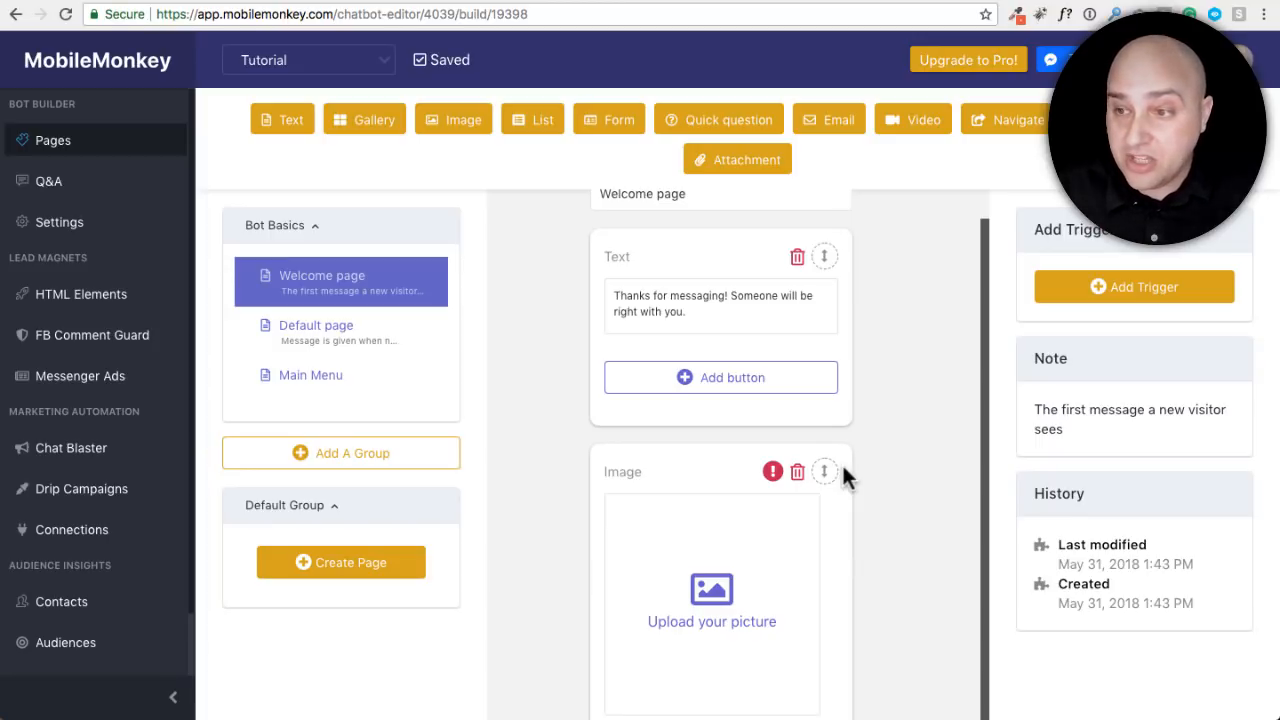
{"action": "left_click_drag", "start_coordinate": [823, 473], "coordinate": [819, 294]}
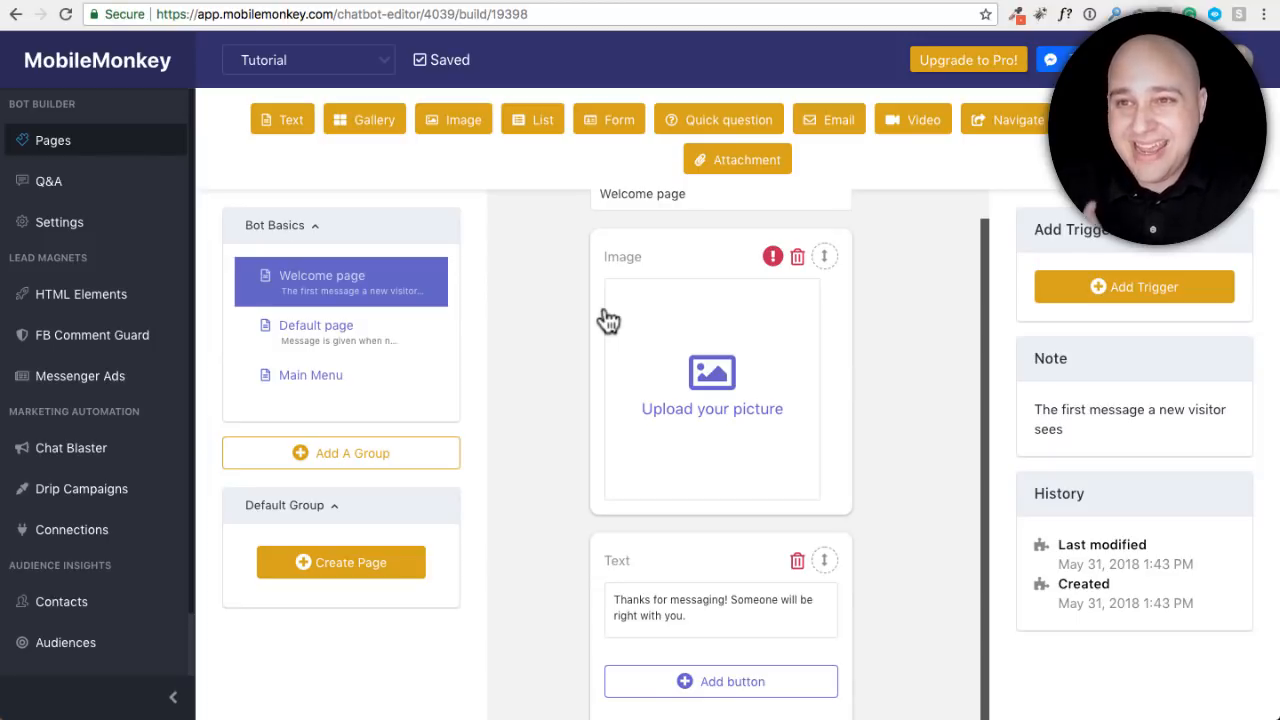
{"action": "left_click", "coordinate": [797, 256]}
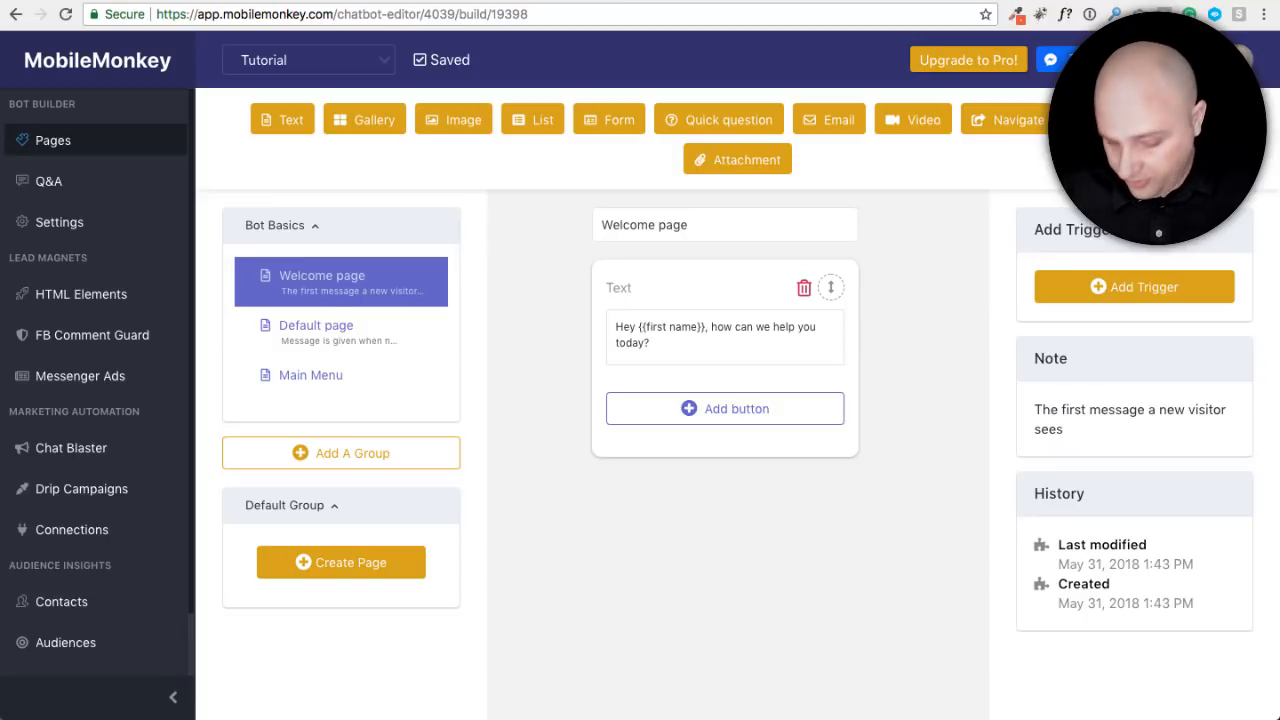
Append the {{last name}} variable to the Welcome page's text message and remove it again.
{"action": "type", "text": "{{"}
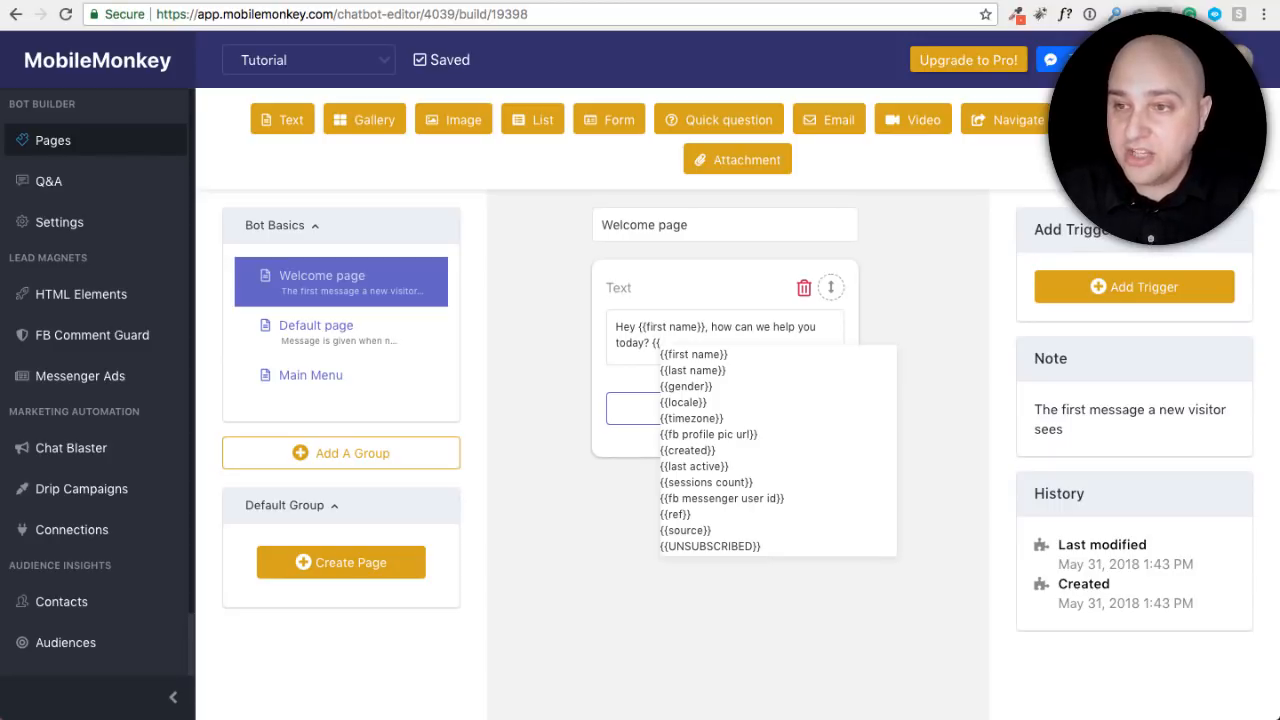
{"action": "key", "text": "Down"}
{"action": "key", "text": "Down"}
{"action": "key", "text": "Return"}
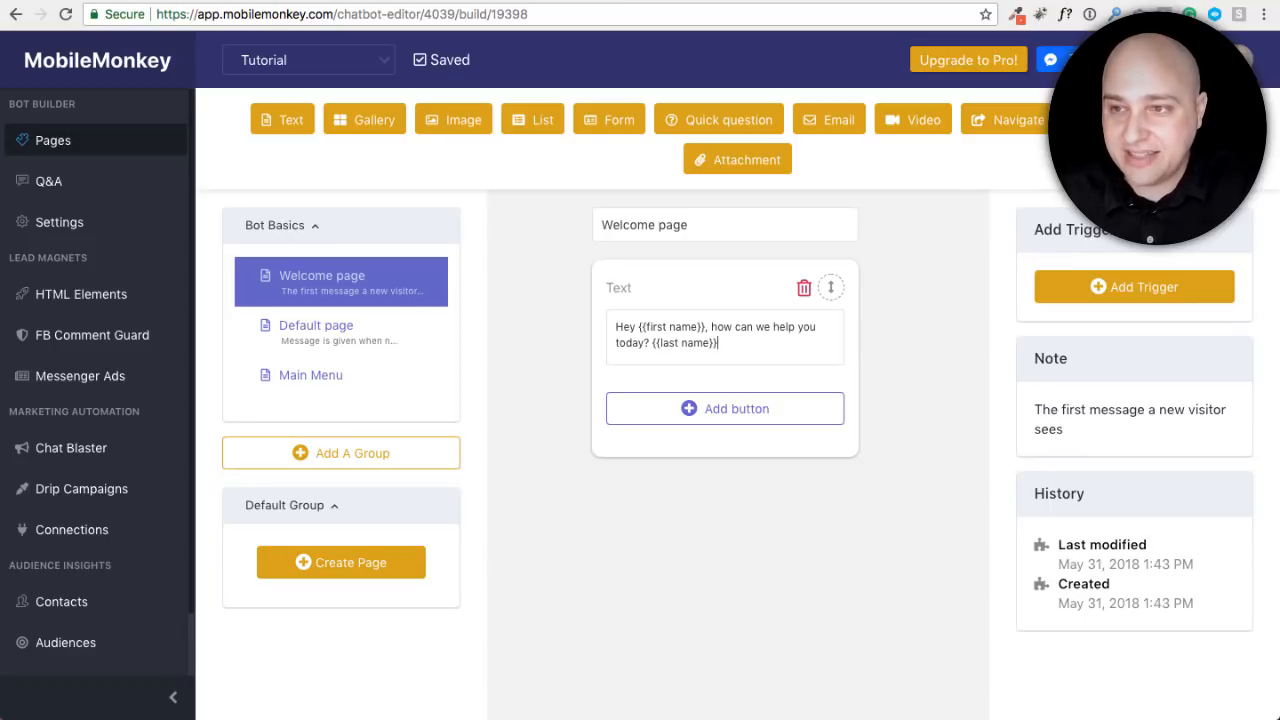
{"action": "key", "text": "BackSpace"}
{"action": "key", "text": "BackSpace"}
{"action": "key", "text": "BackSpace"}
{"action": "key", "text": "BackSpace"}
{"action": "key", "text": "BackSpace"}
{"action": "key", "text": "BackSpace"}
{"action": "key", "text": "BackSpace"}
{"action": "key", "text": "BackSpace"}
{"action": "key", "text": "BackSpace"}
{"action": "key", "text": "BackSpace"}
{"action": "key", "text": "BackSpace"}
{"action": "key", "text": "BackSpace"}
{"action": "key", "text": "BackSpace"}
{"action": "key", "text": "BackSpace"}
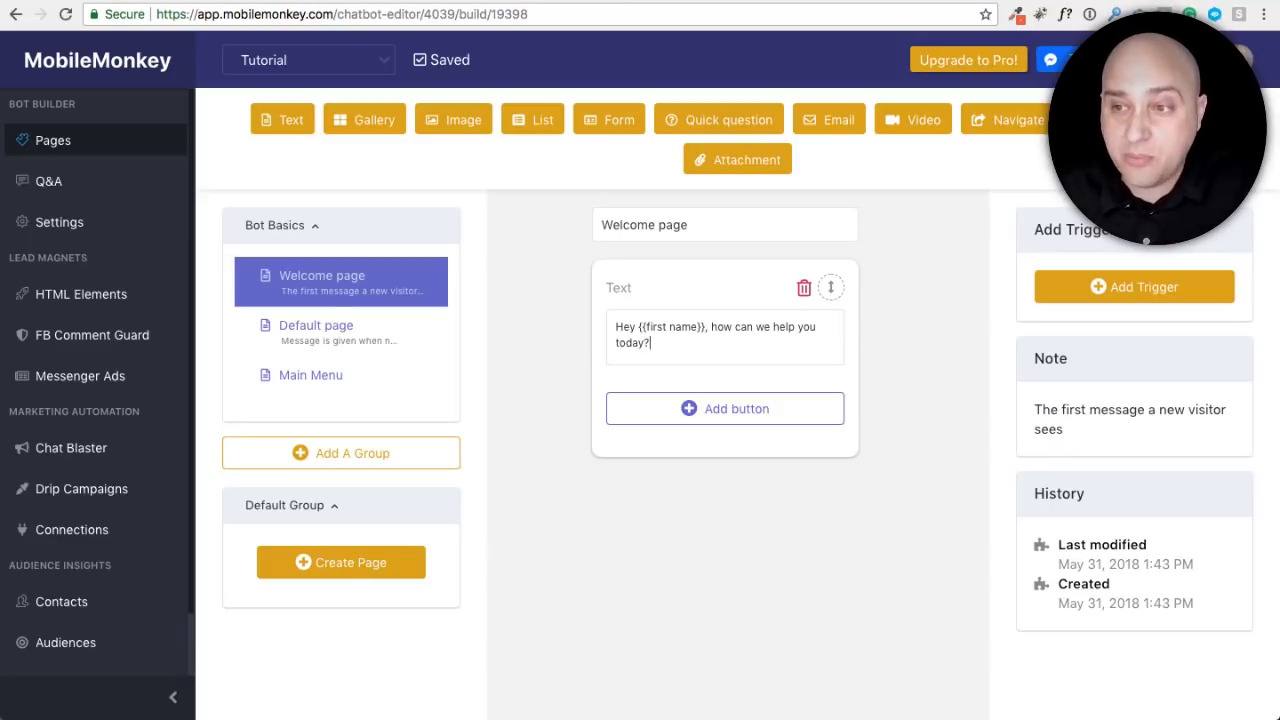
Add a Call Now phone button and a Business Hours page button to the Welcome page's text widget.
{"action": "left_click", "coordinate": [715, 430]}
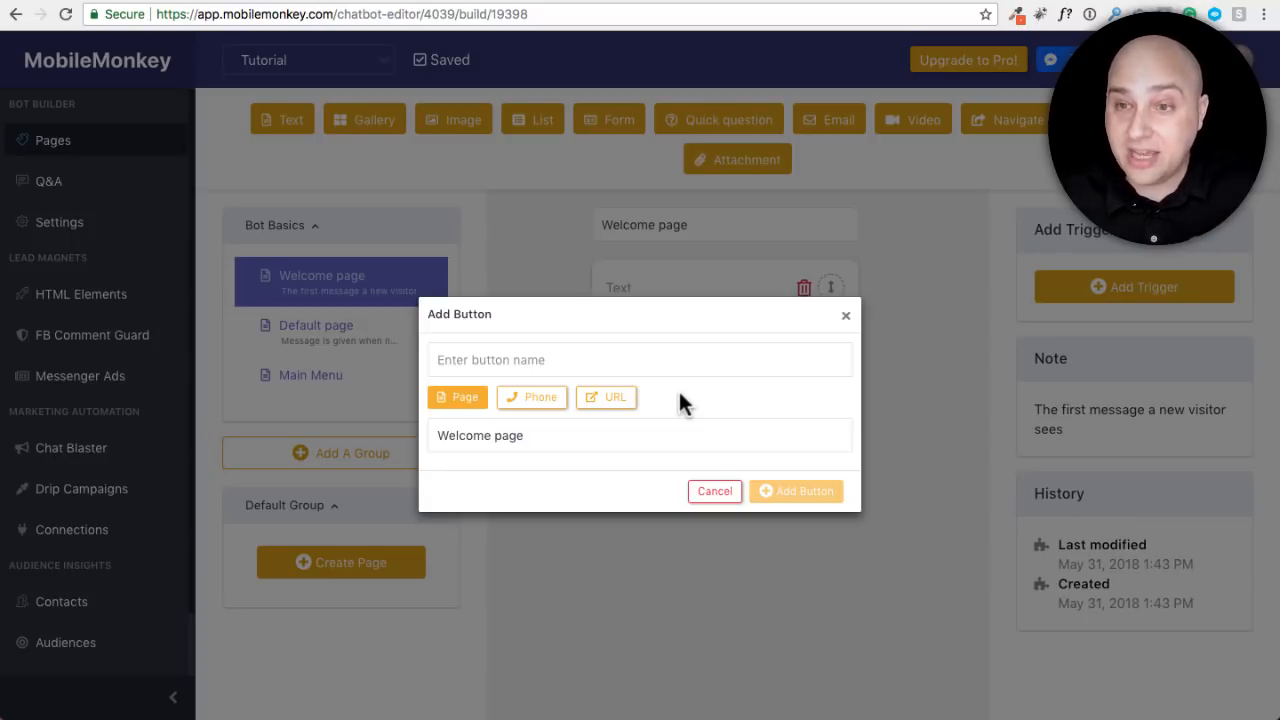
{"action": "left_click", "coordinate": [456, 403]}
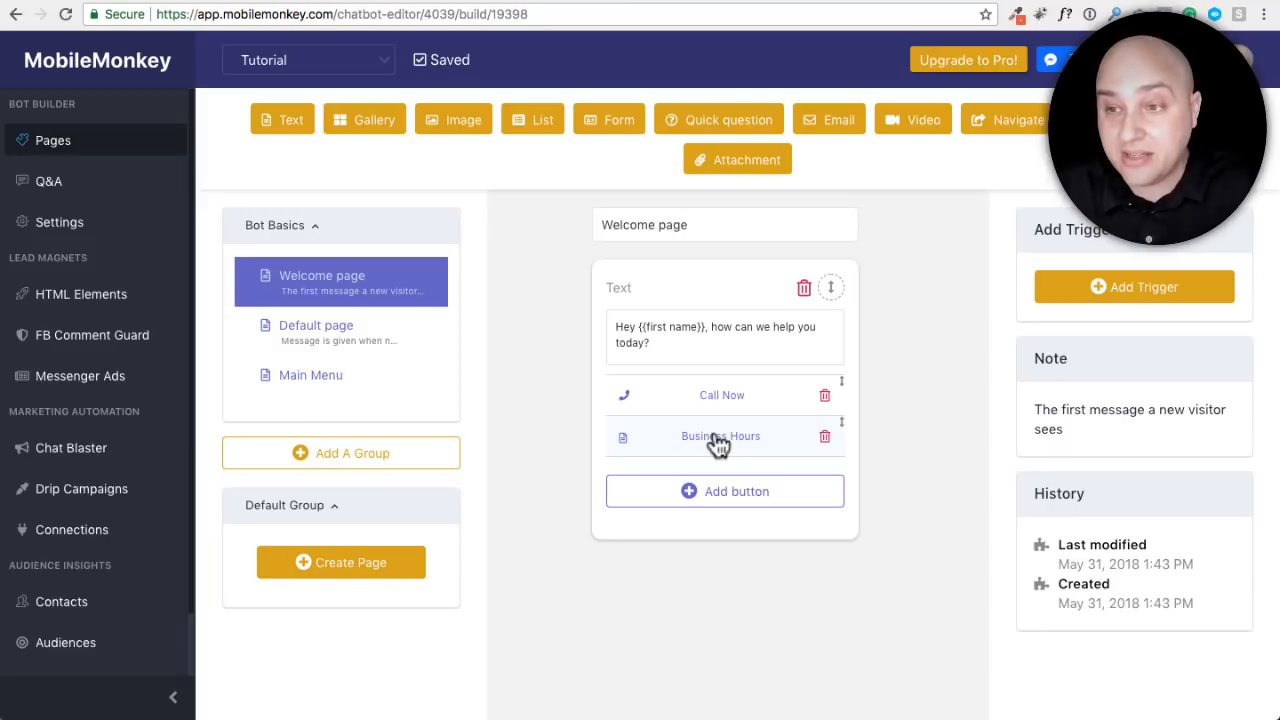
Create a page named Business Hours in the Default Group, leaving its note empty.
{"action": "left_click", "coordinate": [320, 565]}
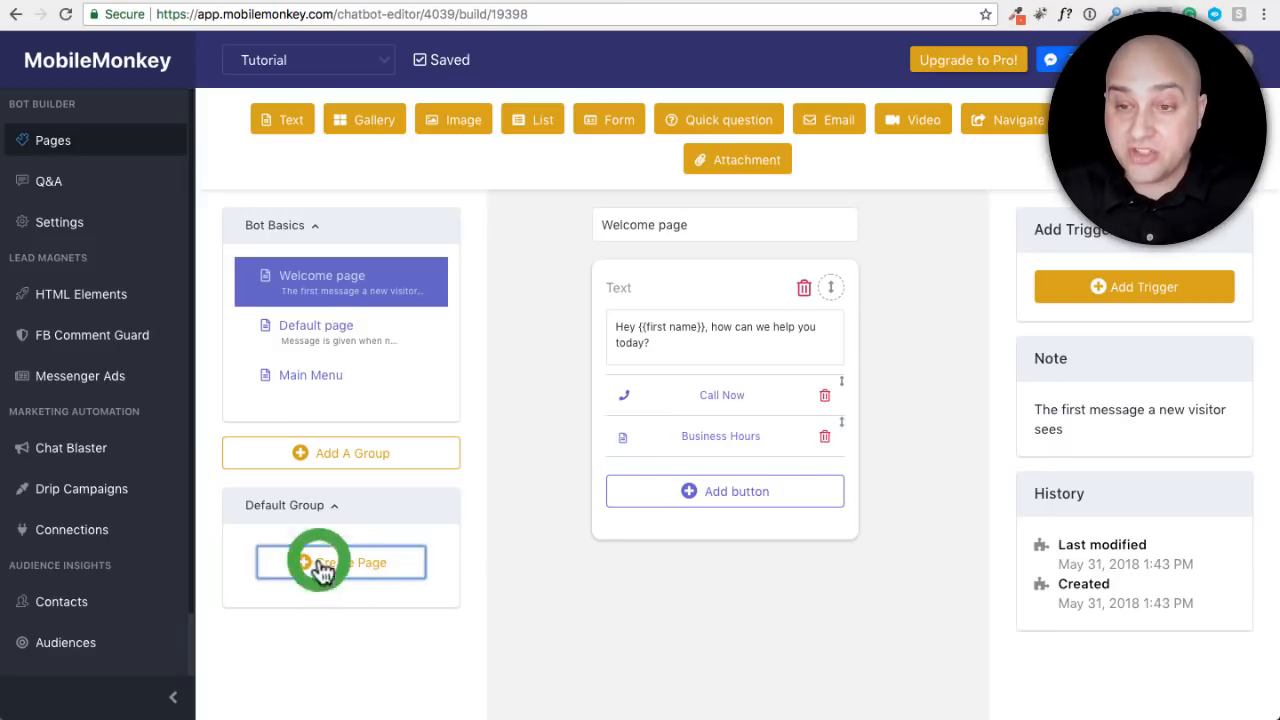
{"action": "left_click", "coordinate": [563, 376]}
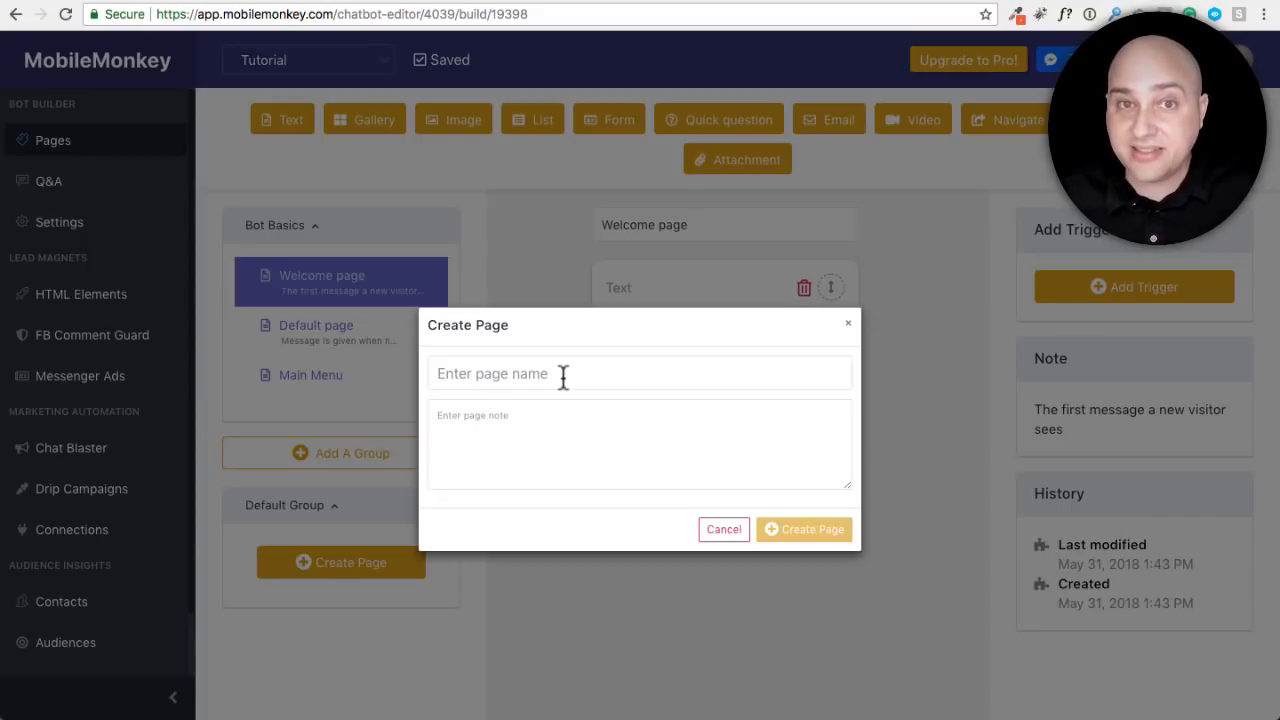
{"action": "type", "text": "Business Hours"}
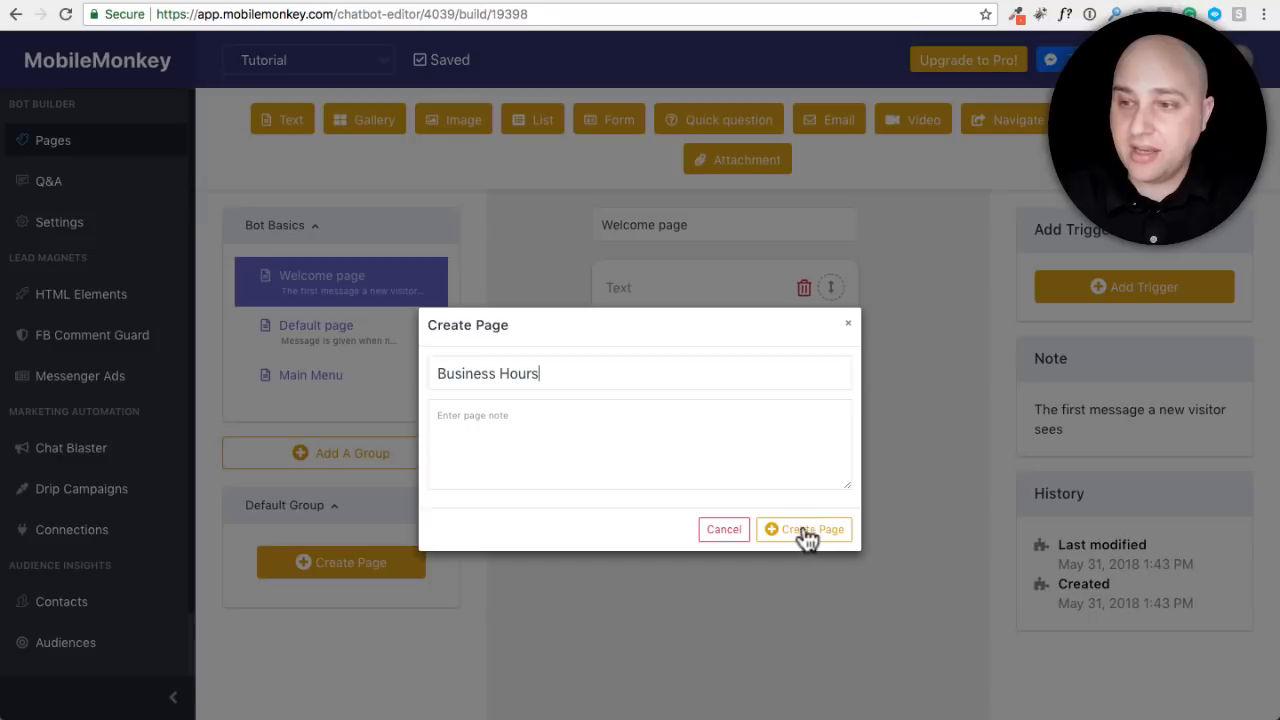
{"action": "left_click", "coordinate": [805, 530]}
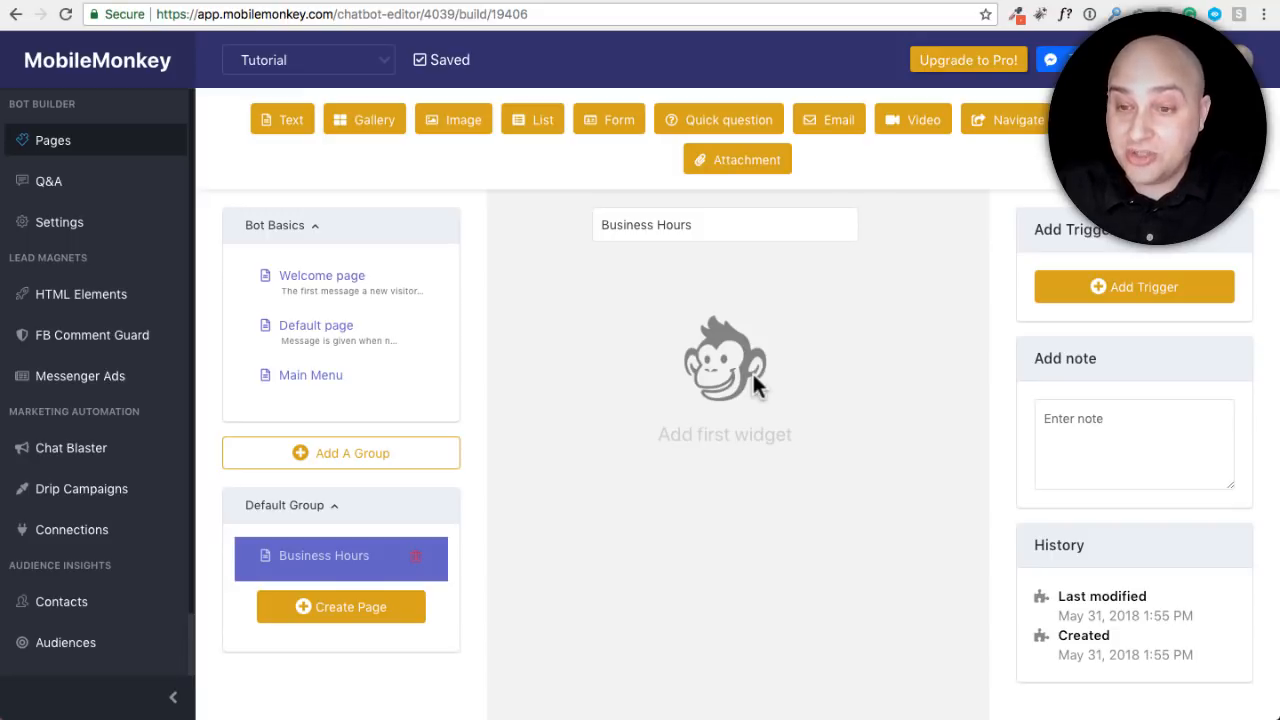
Link the Business Hours button on the Welcome page to the Business Hours page in the Default Group.
{"action": "left_click", "coordinate": [364, 286]}
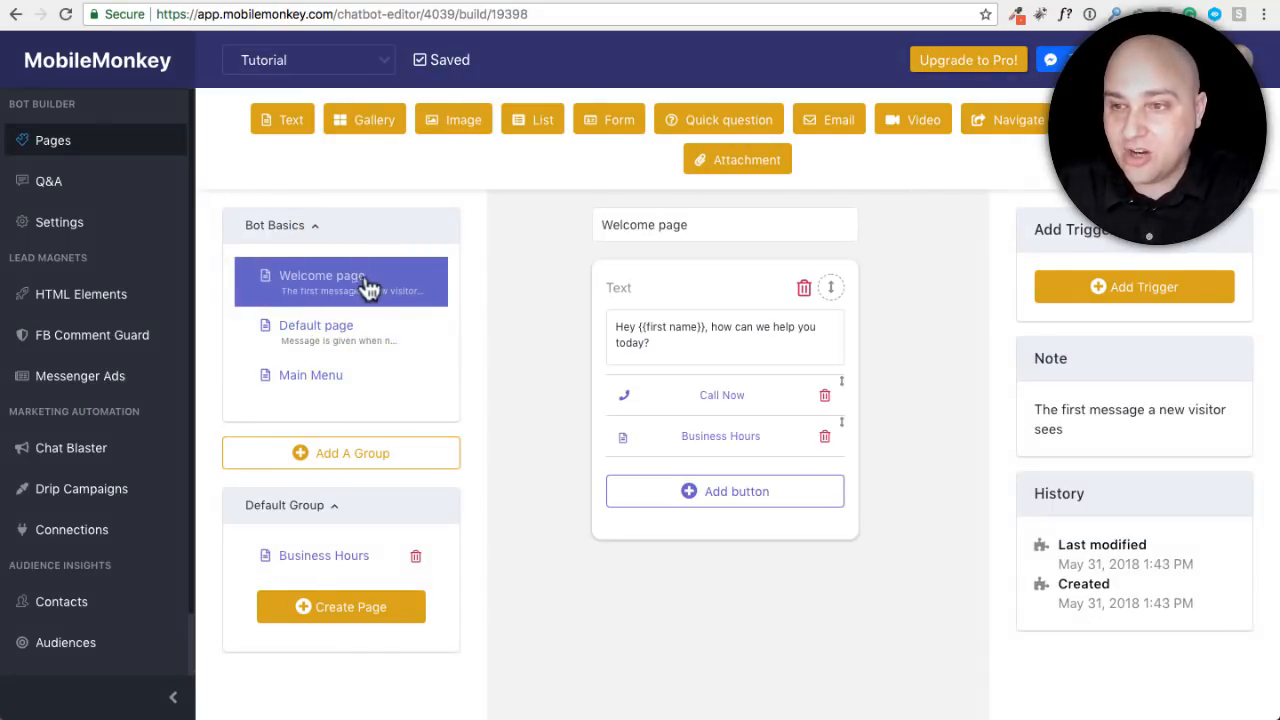
{"action": "left_click", "coordinate": [712, 445]}
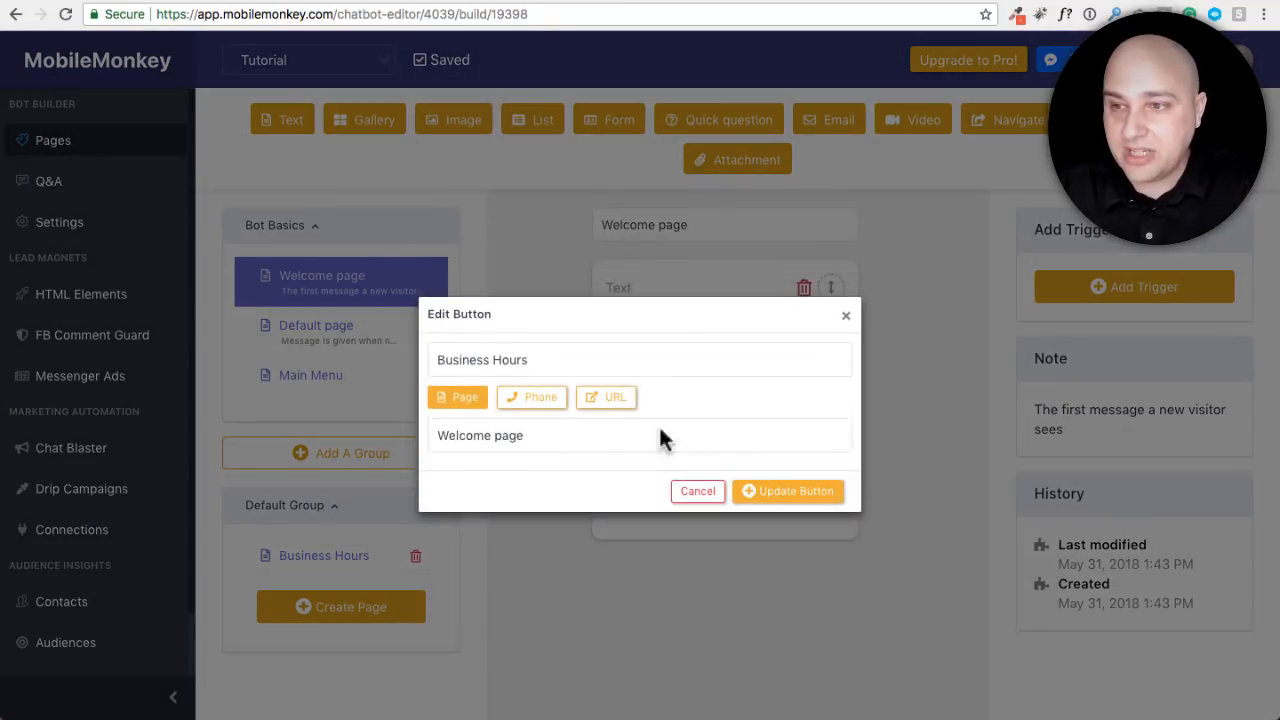
{"action": "left_click", "coordinate": [486, 435]}
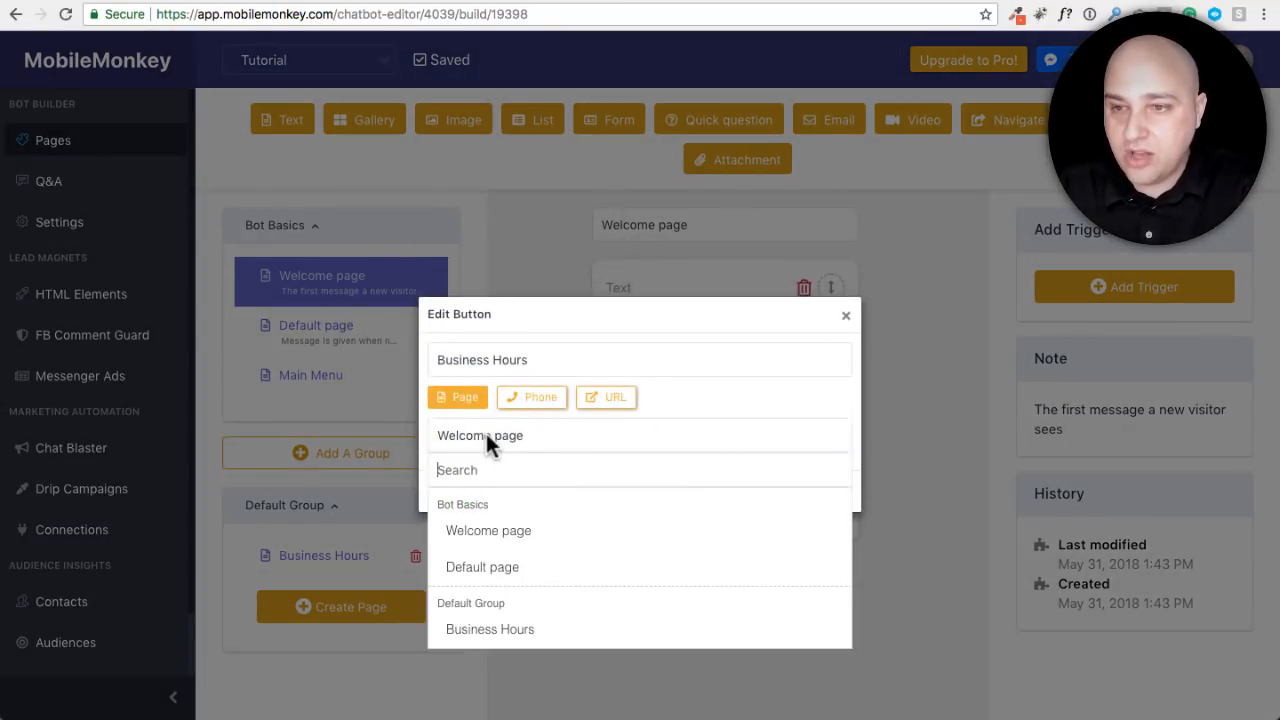
{"action": "left_click", "coordinate": [505, 629]}
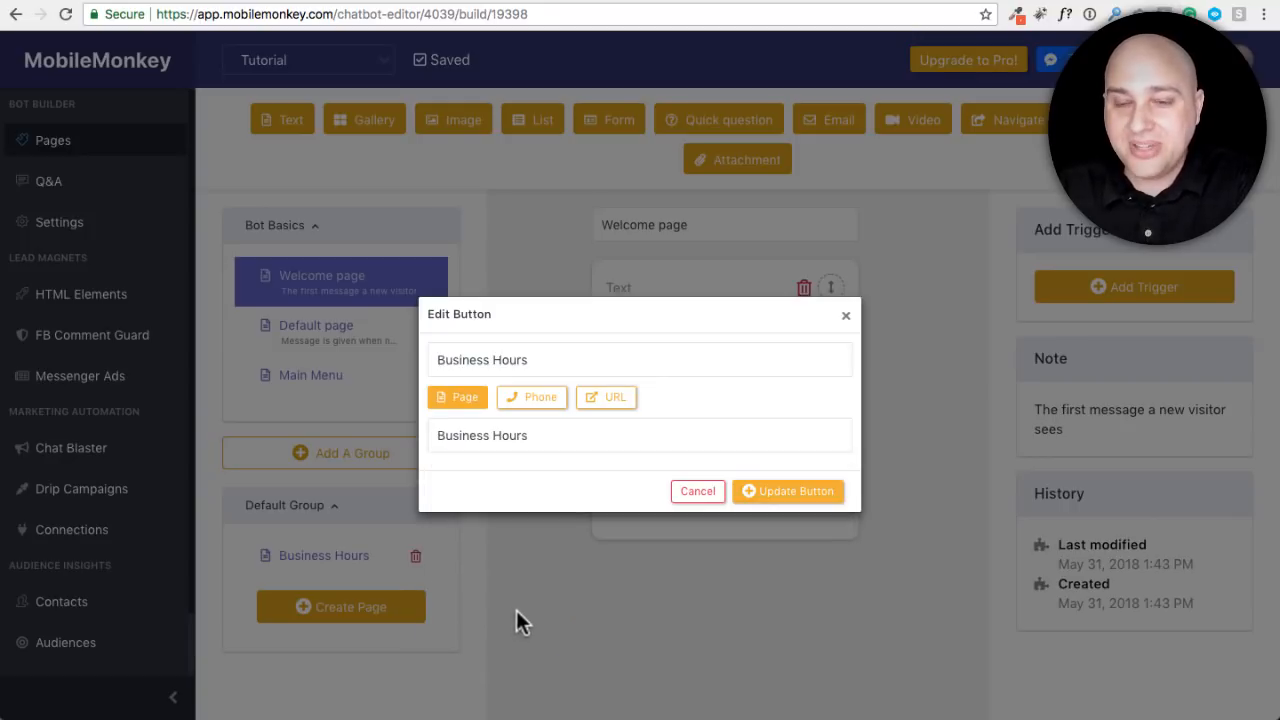
{"action": "left_click", "coordinate": [797, 493]}
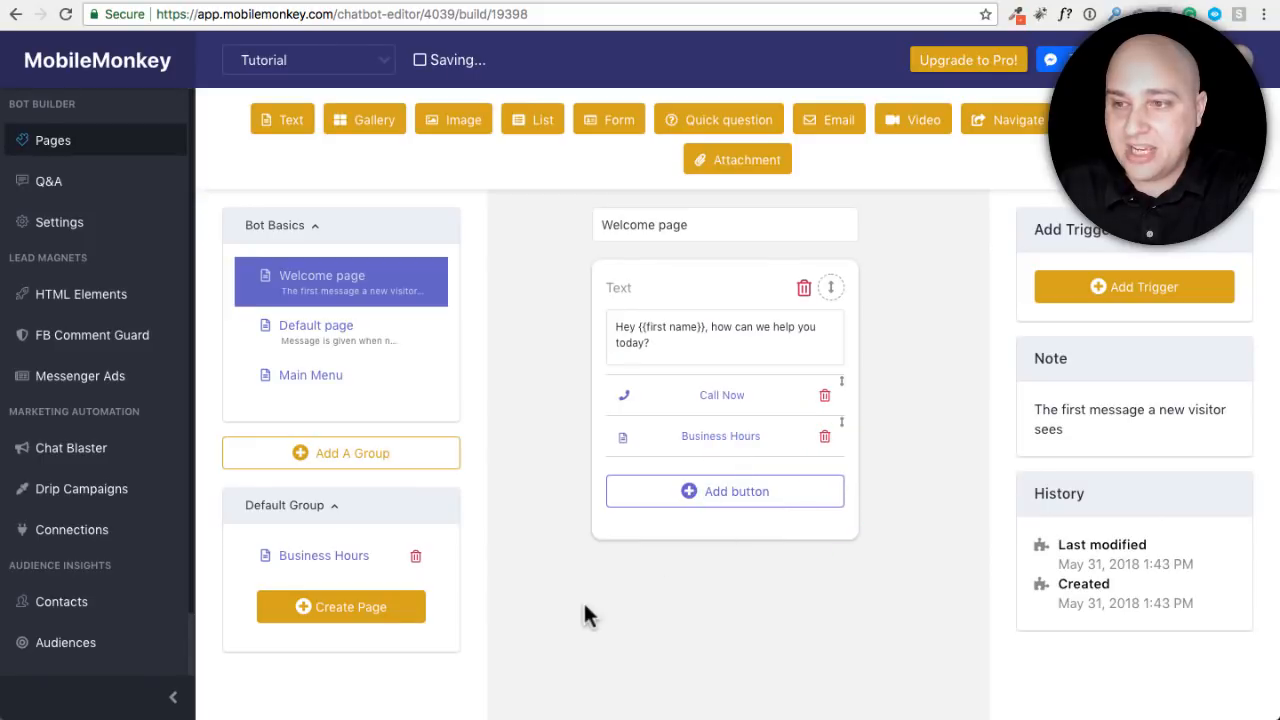
Add a text widget to the Business Hours page reading "We are open Monday - Friday from 7am - 5pm PST time.".
{"action": "left_click", "coordinate": [446, 552]}
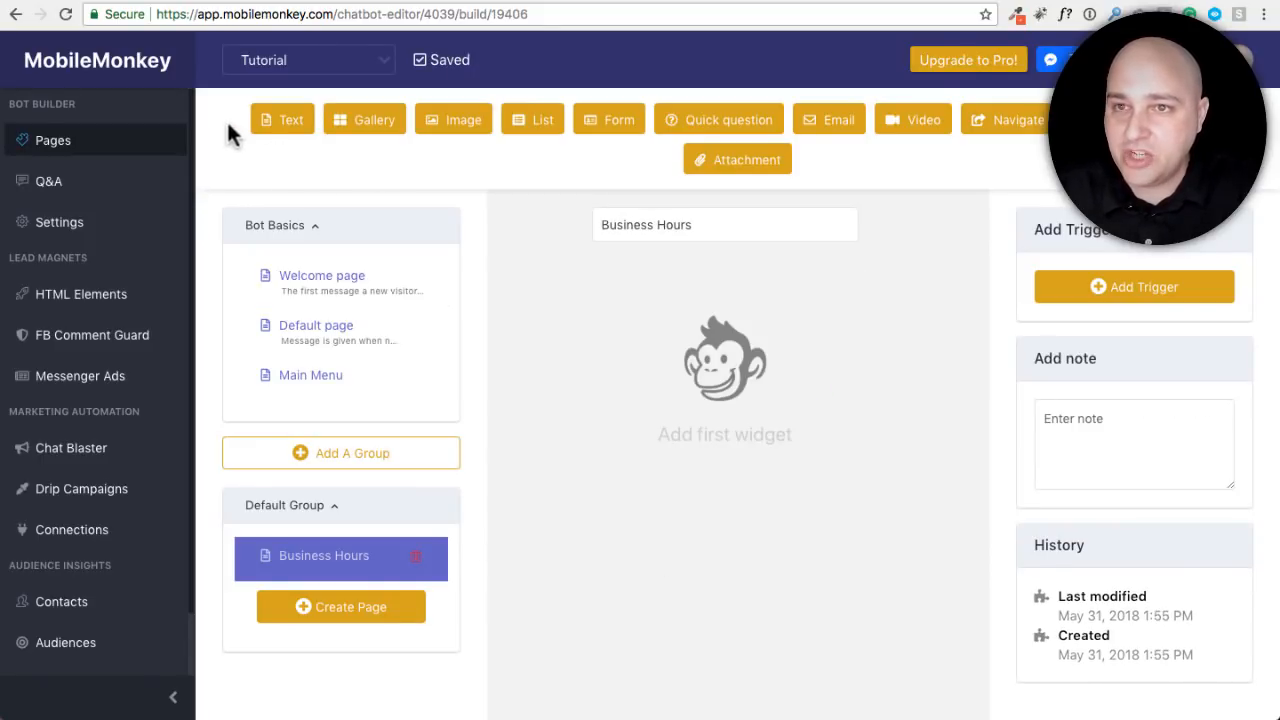
{"action": "left_click", "coordinate": [276, 119]}
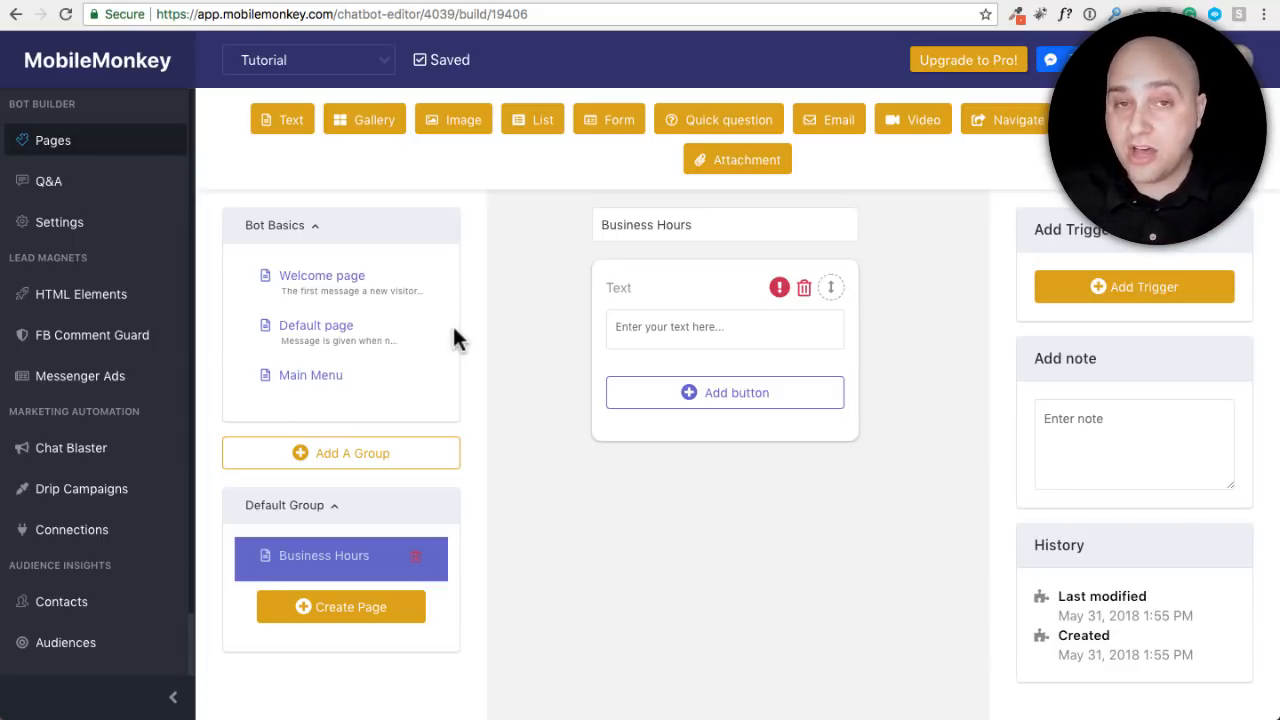
{"action": "left_click", "coordinate": [715, 340]}
{"action": "type", "text": "We are open Monday - Friday from 7am - 5pm PST time."}
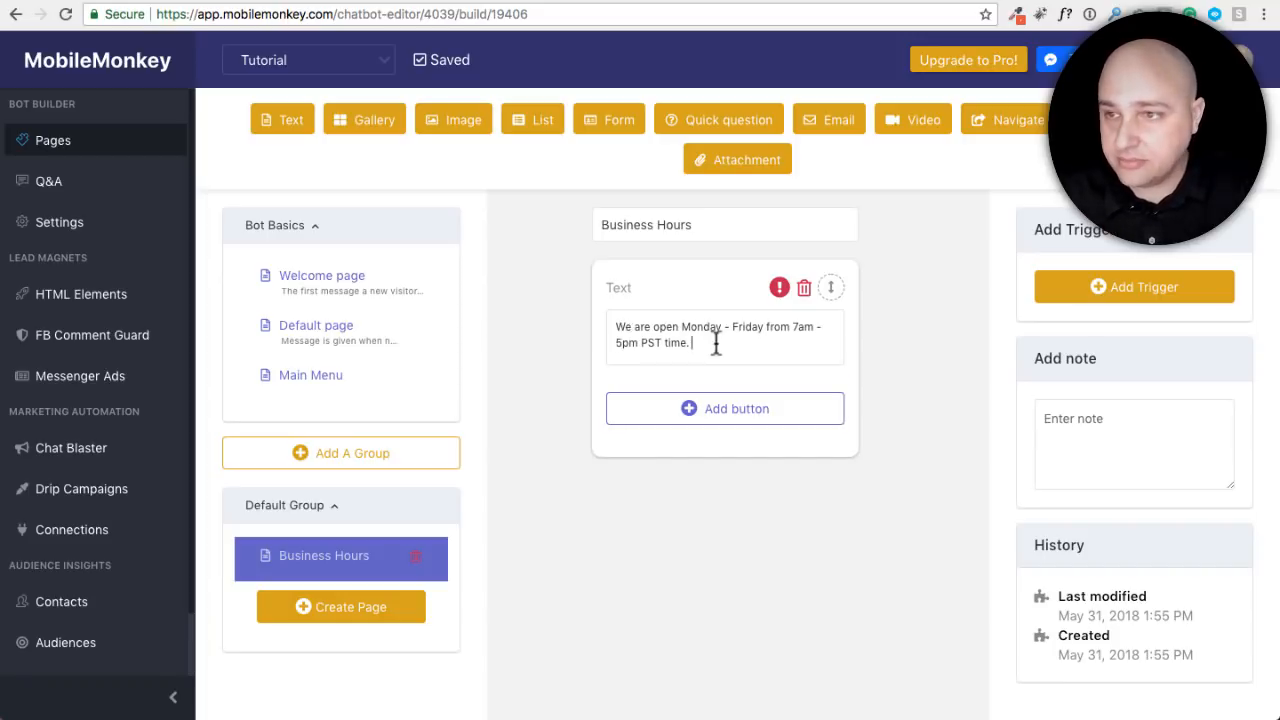
Add a Main Menu page button to the Business Hours text widget, leading to the Welcome page.
{"action": "left_click", "coordinate": [735, 412]}
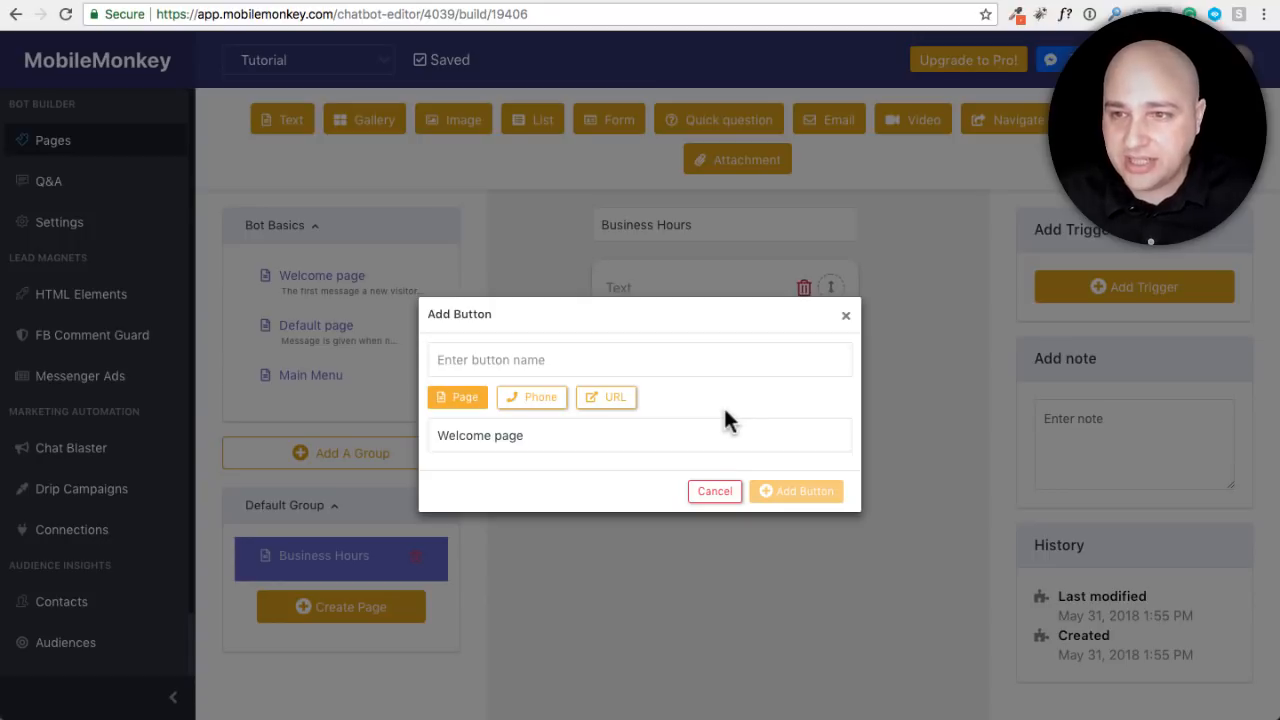
{"action": "left_click", "coordinate": [526, 359]}
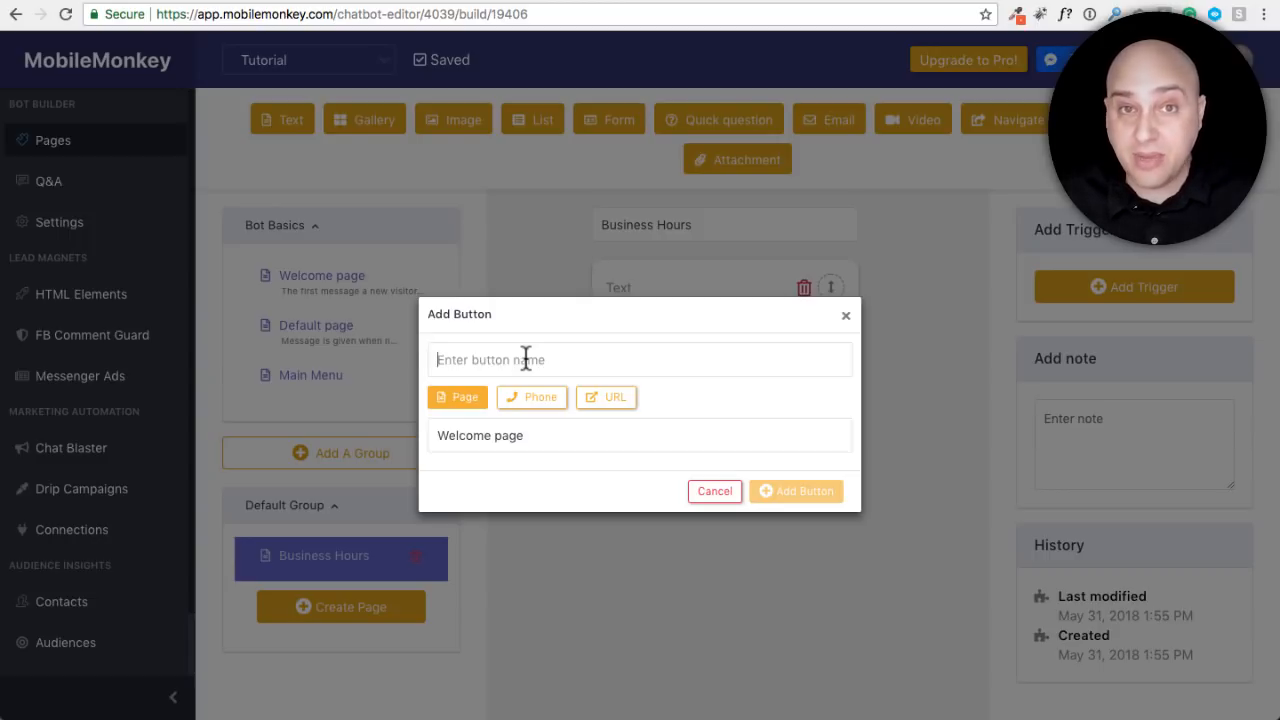
{"action": "type", "text": "Main Menu"}
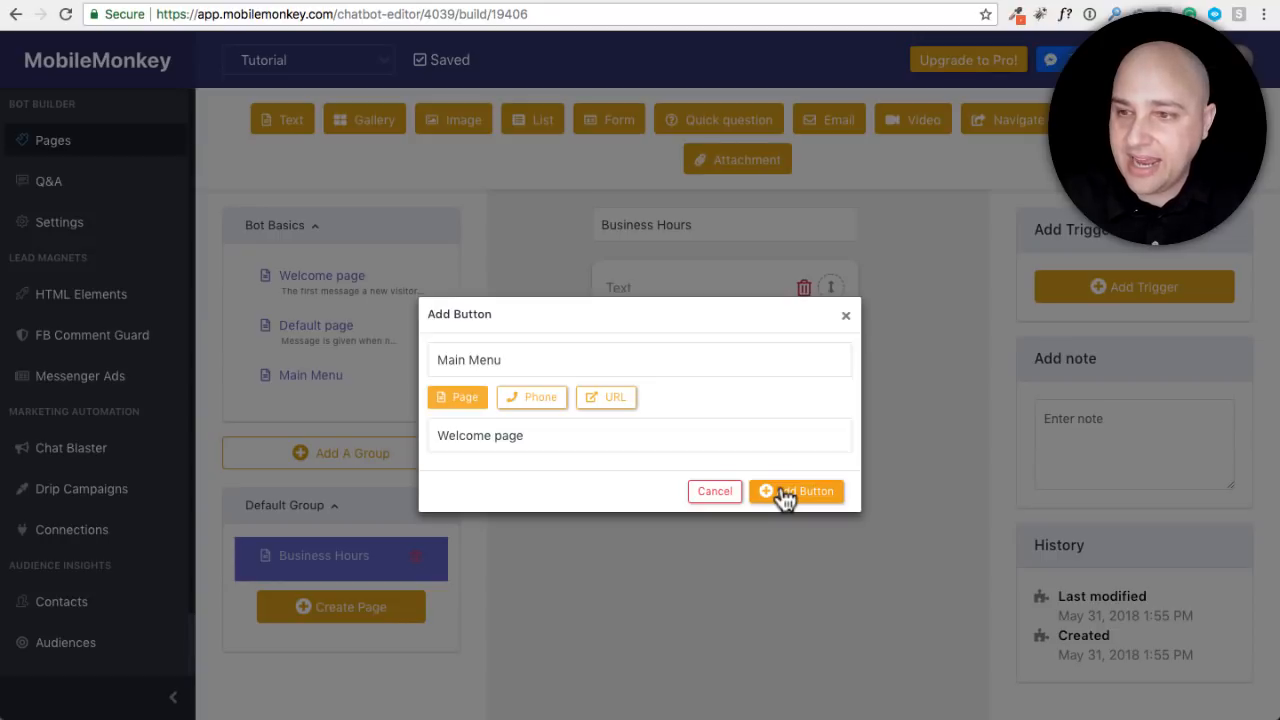
{"action": "left_click", "coordinate": [781, 491]}
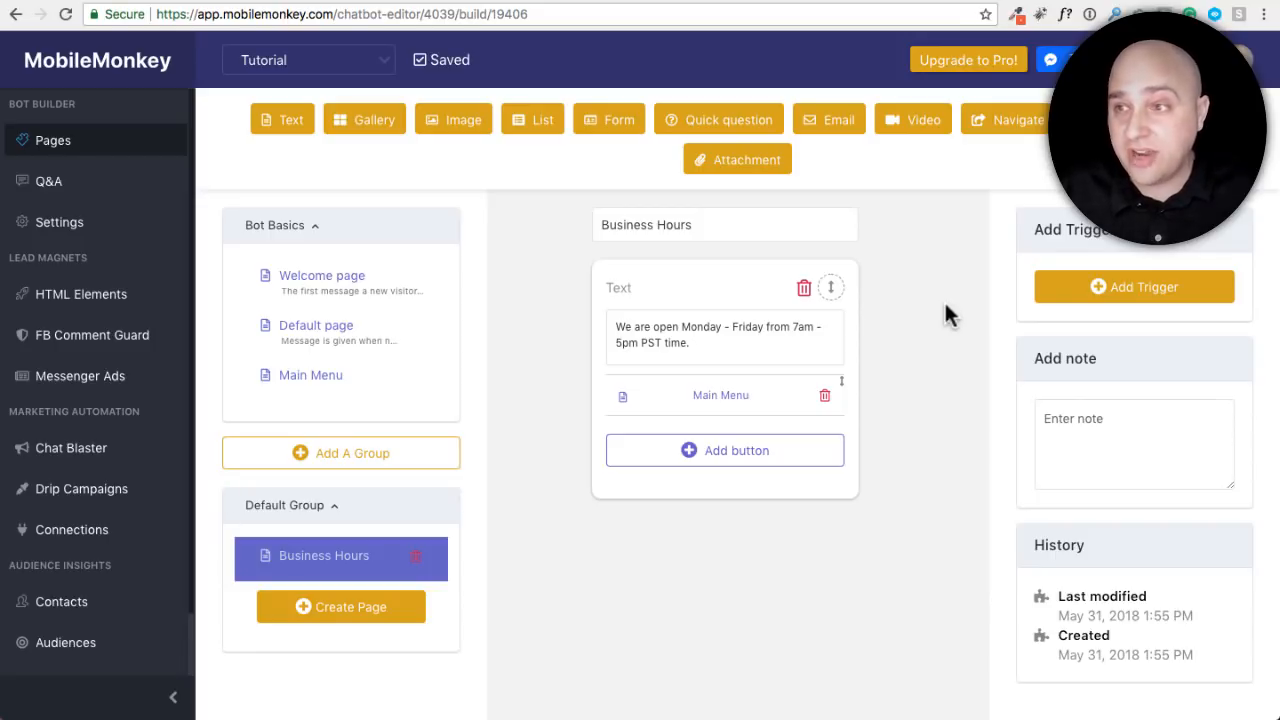
Add a trigger to the Business Hours page with the phrase "What time are you open".
{"action": "left_click", "coordinate": [1121, 288]}
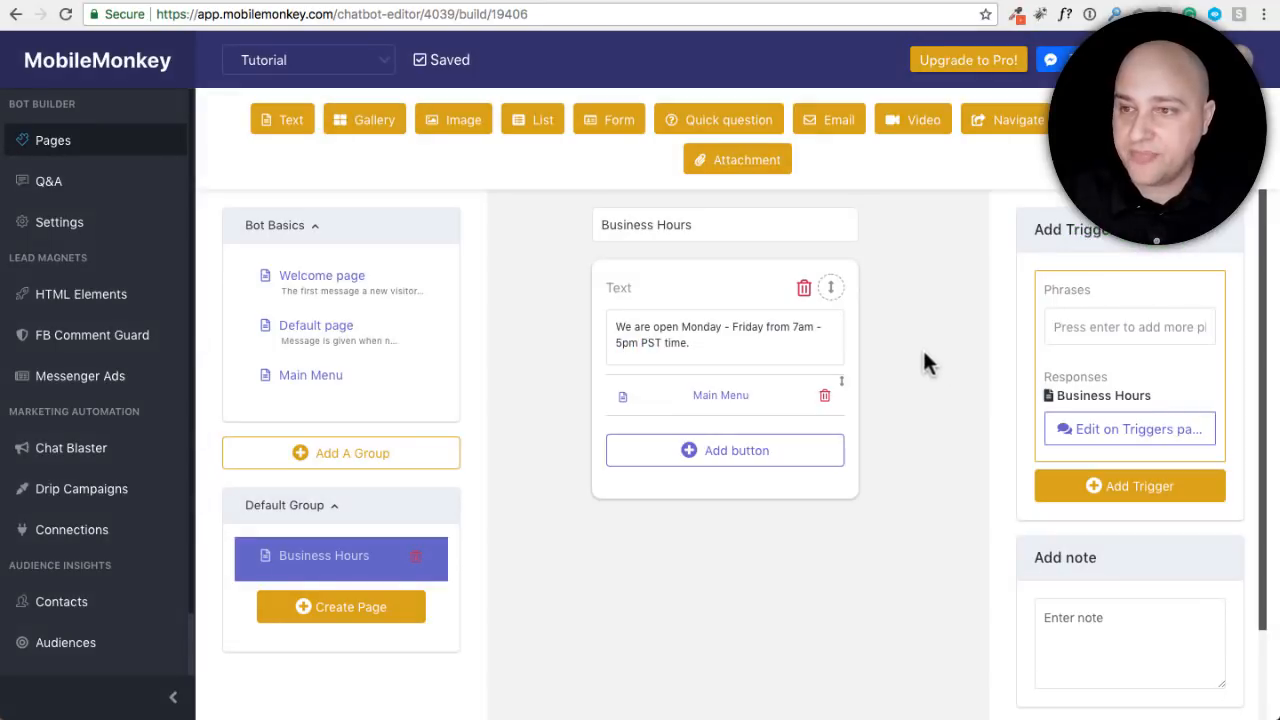
{"action": "left_click", "coordinate": [1081, 331]}
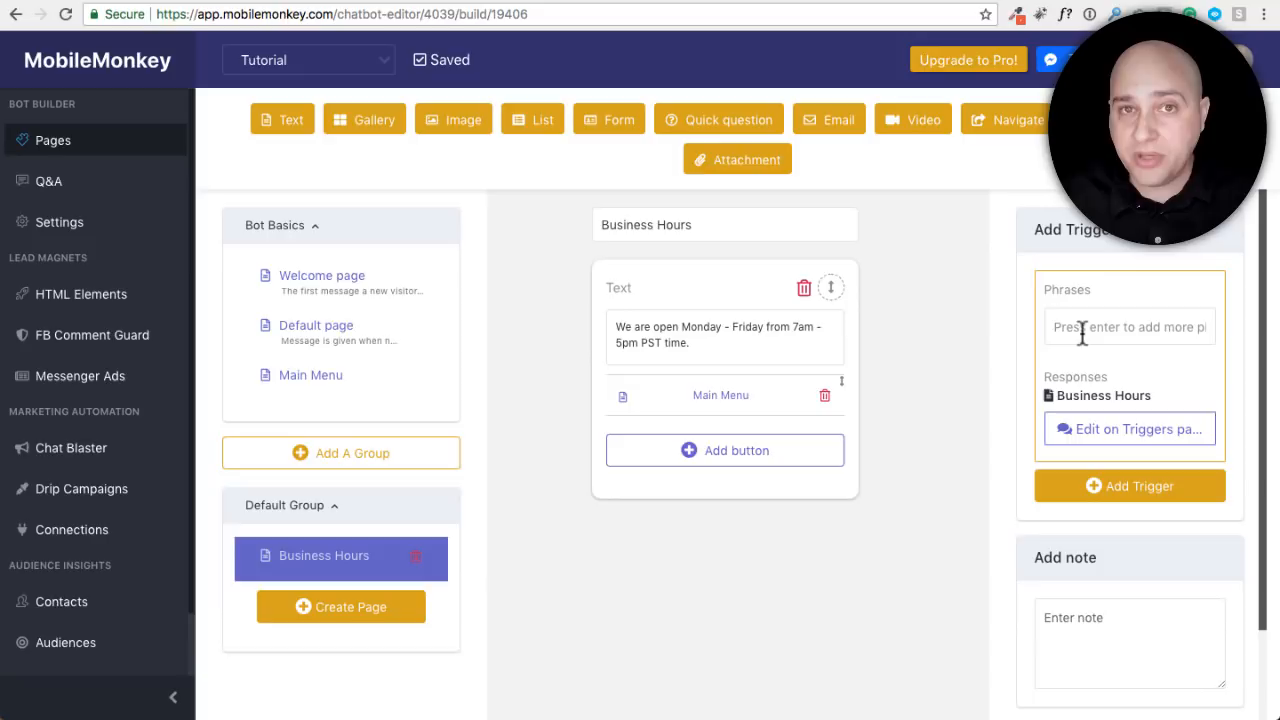
{"action": "type", "text": "What time are you open?"}
{"action": "key", "text": "Return"}
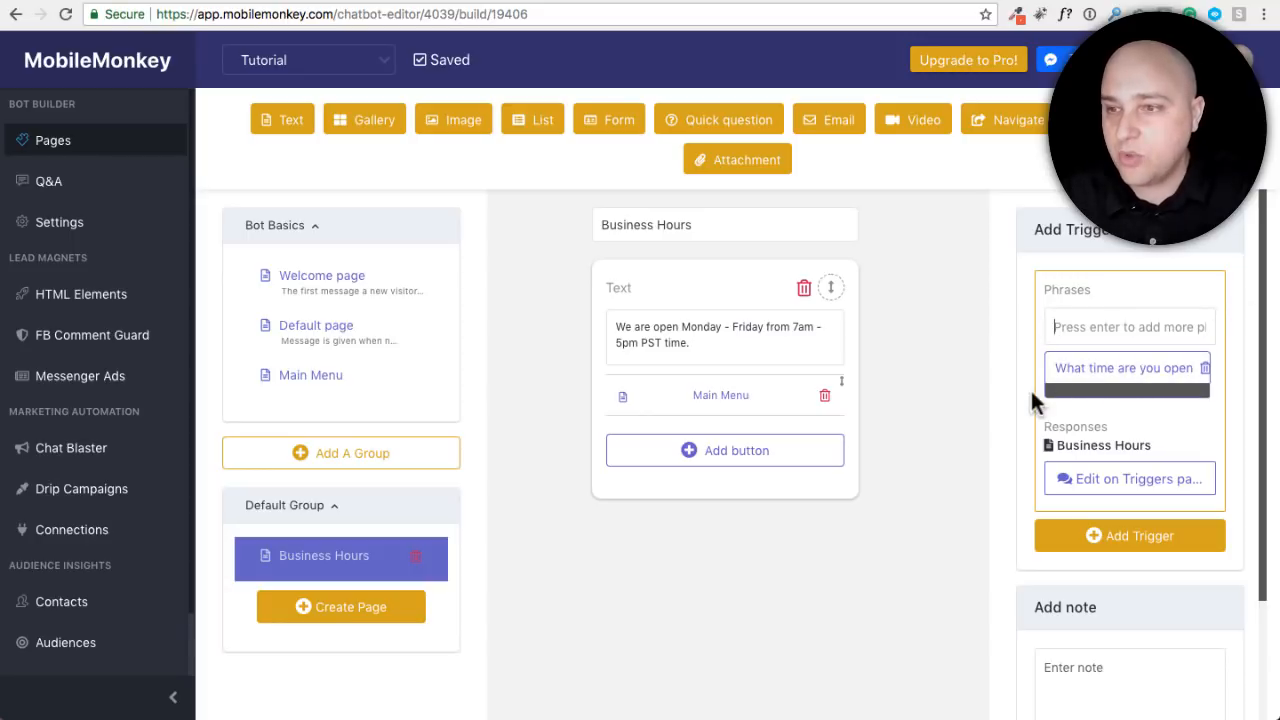
{"action": "left_click", "coordinate": [948, 381]}
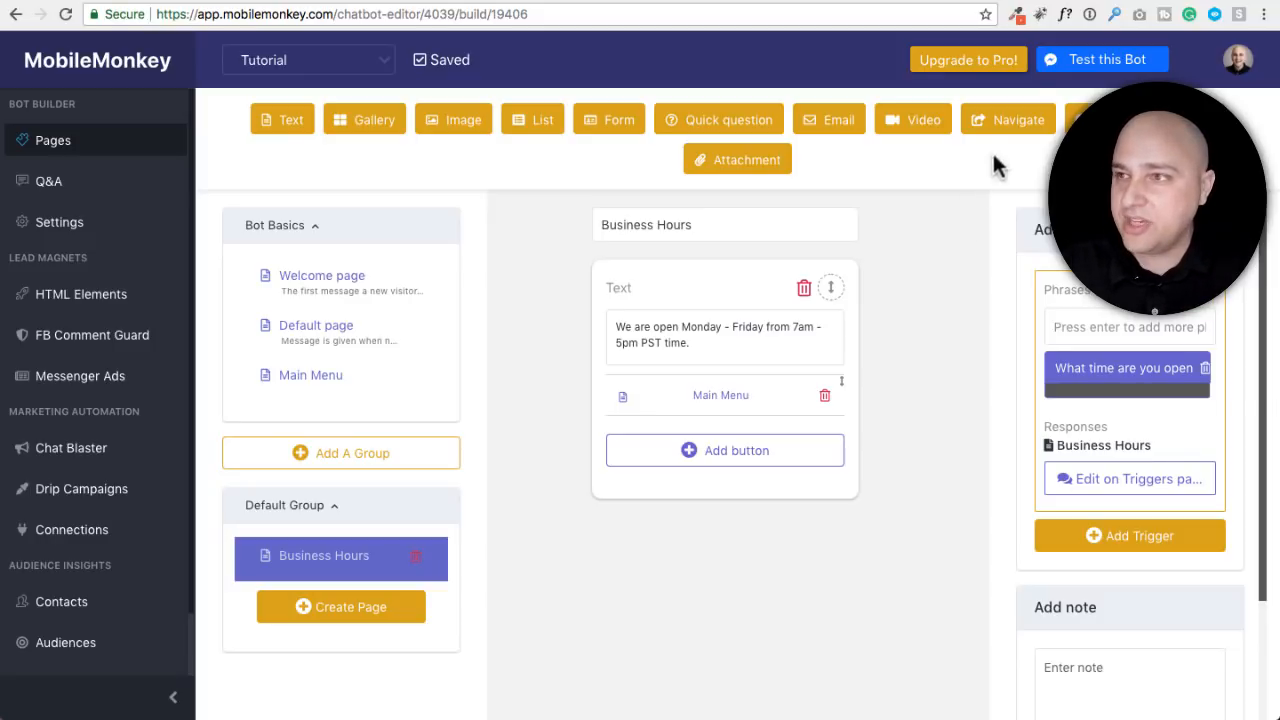
Test the bot in Messenger, trying its Business Hours button and the Main Menu button in the reply.
{"action": "left_click", "coordinate": [1094, 63]}
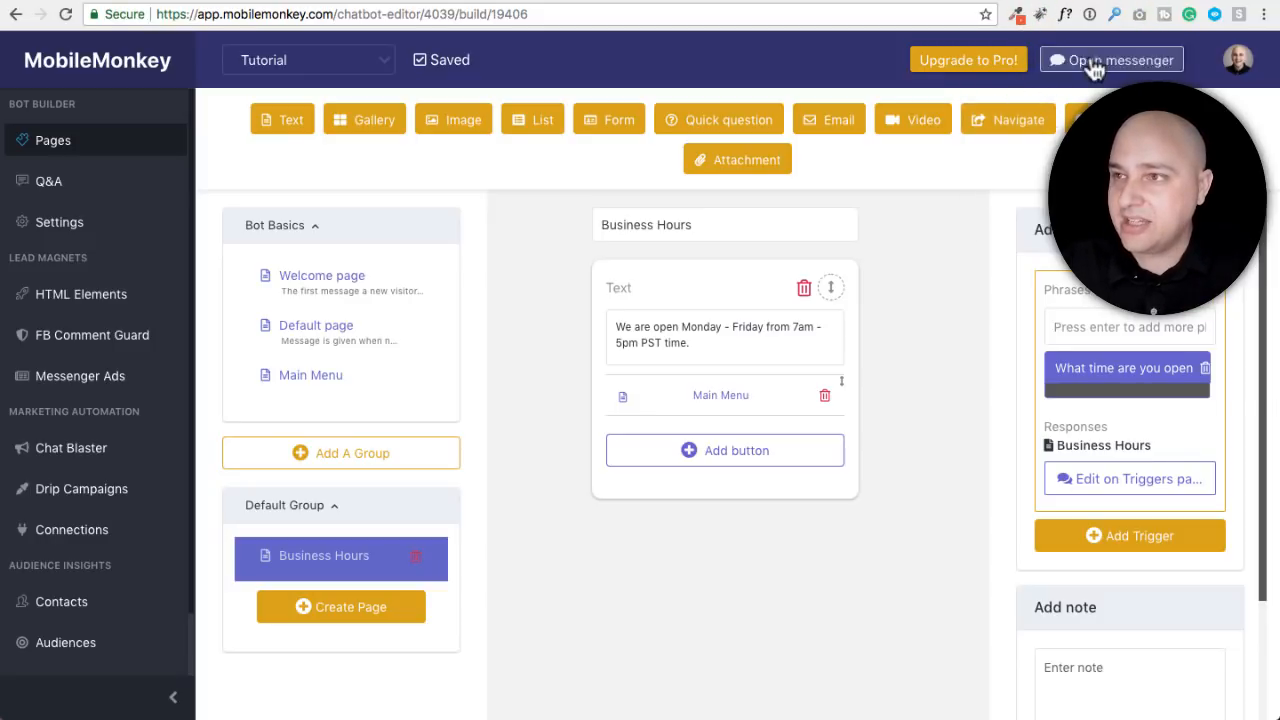
{"action": "left_click", "coordinate": [1094, 63]}
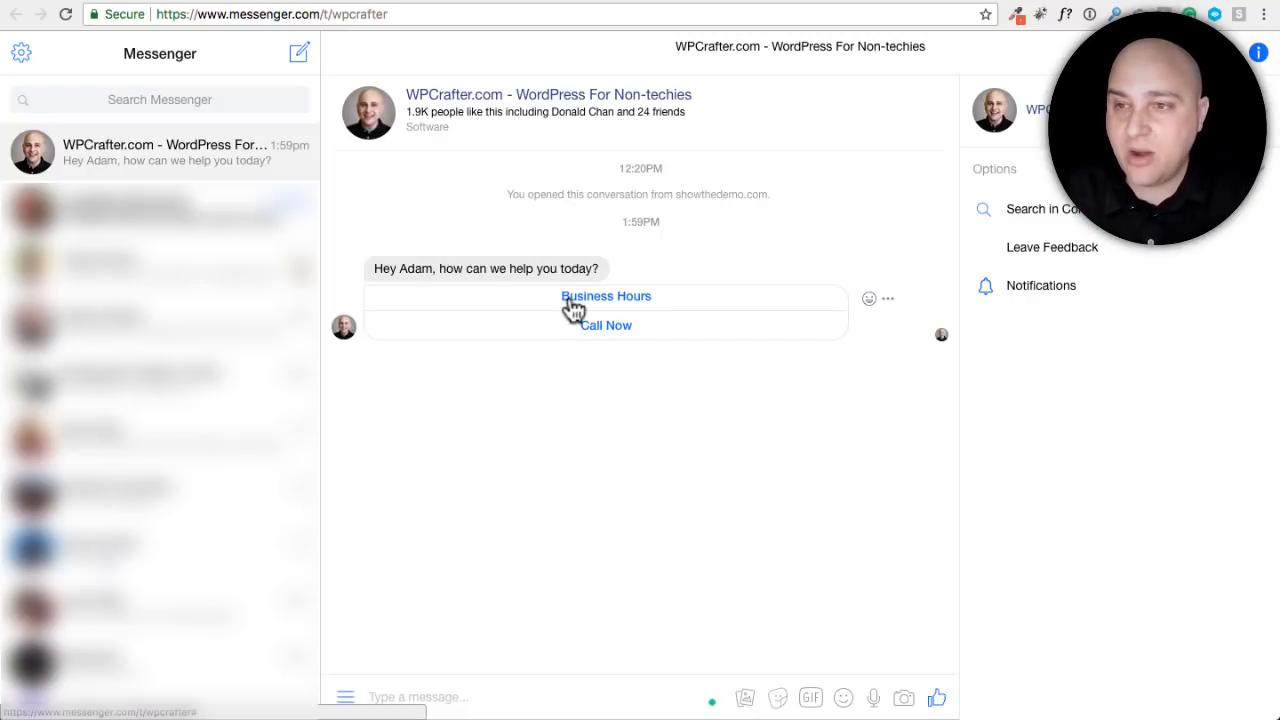
{"action": "left_click", "coordinate": [603, 305]}
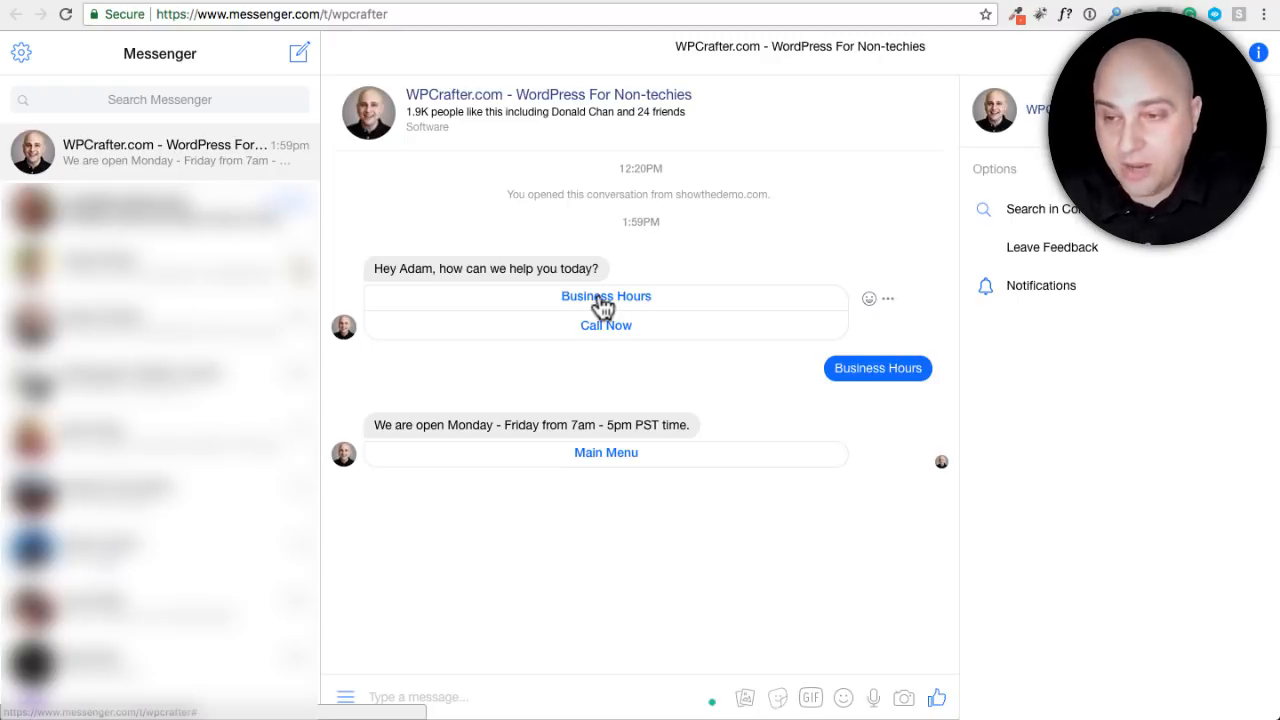
{"action": "left_click", "coordinate": [606, 453]}
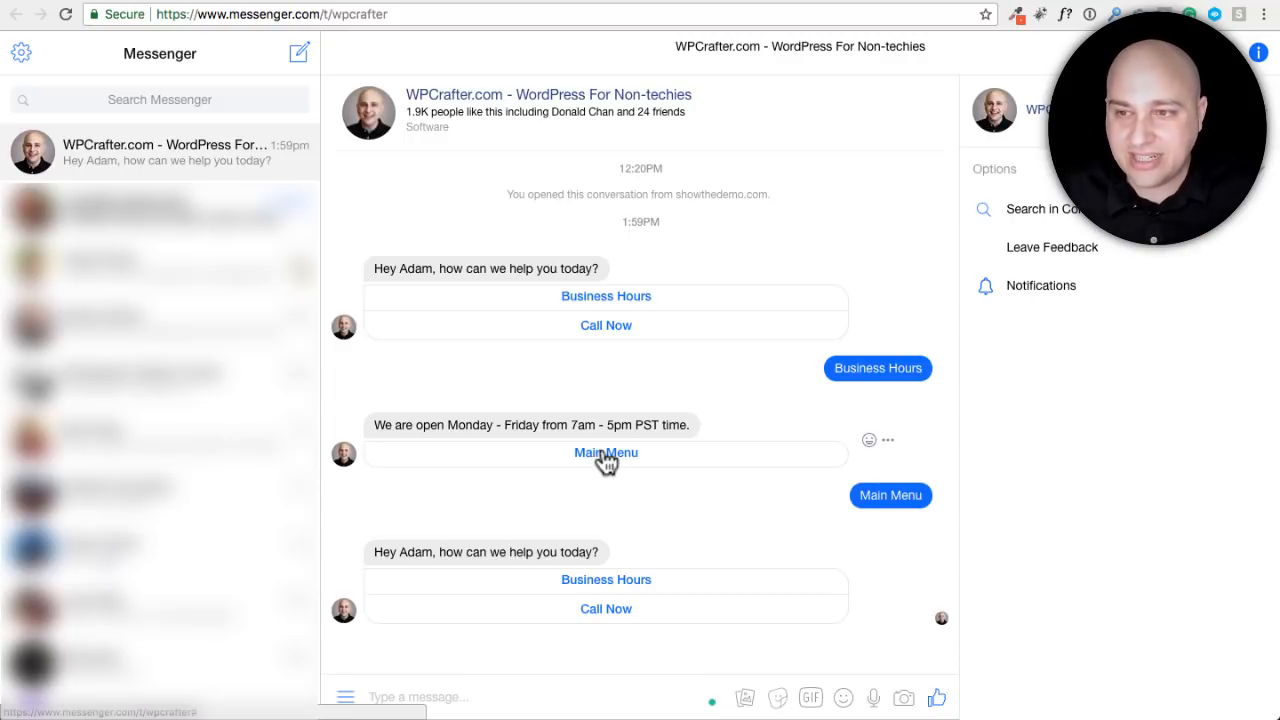
Send the bot the questions "What time are you open" and "When do you open today" in the Messenger conversation.
{"action": "left_click", "coordinate": [495, 696]}
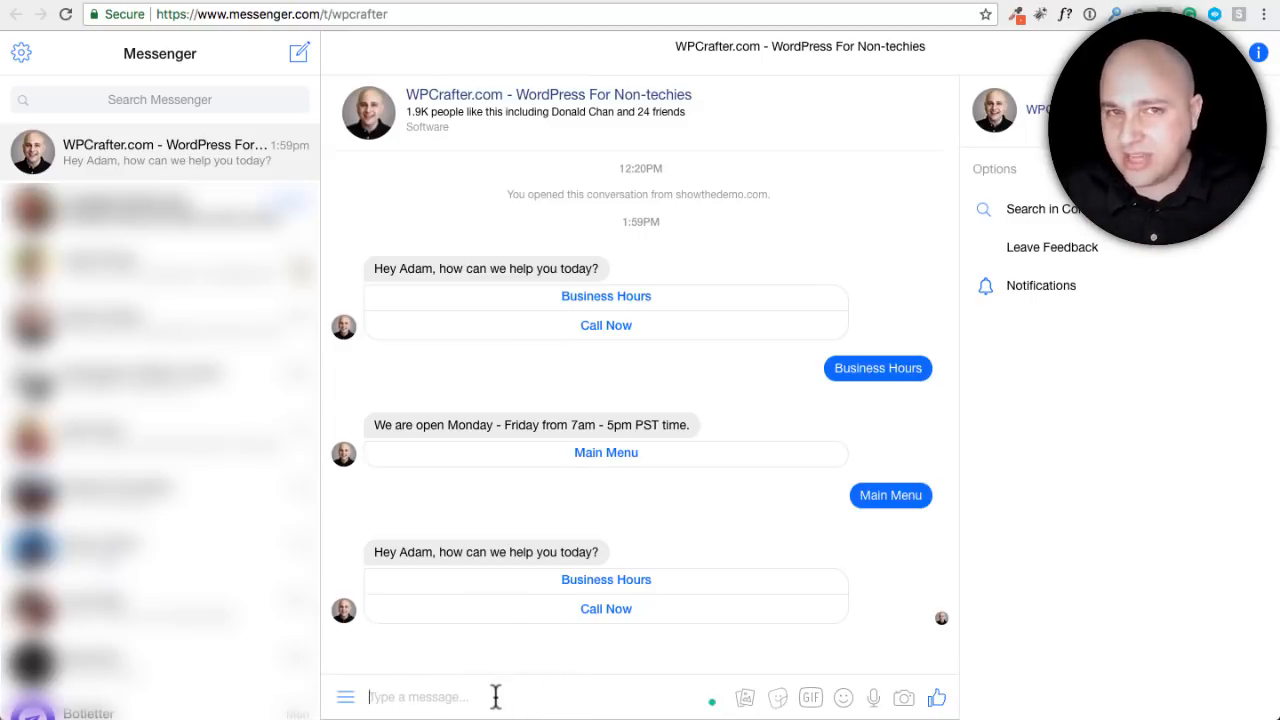
{"action": "type", "text": "What time are you open"}
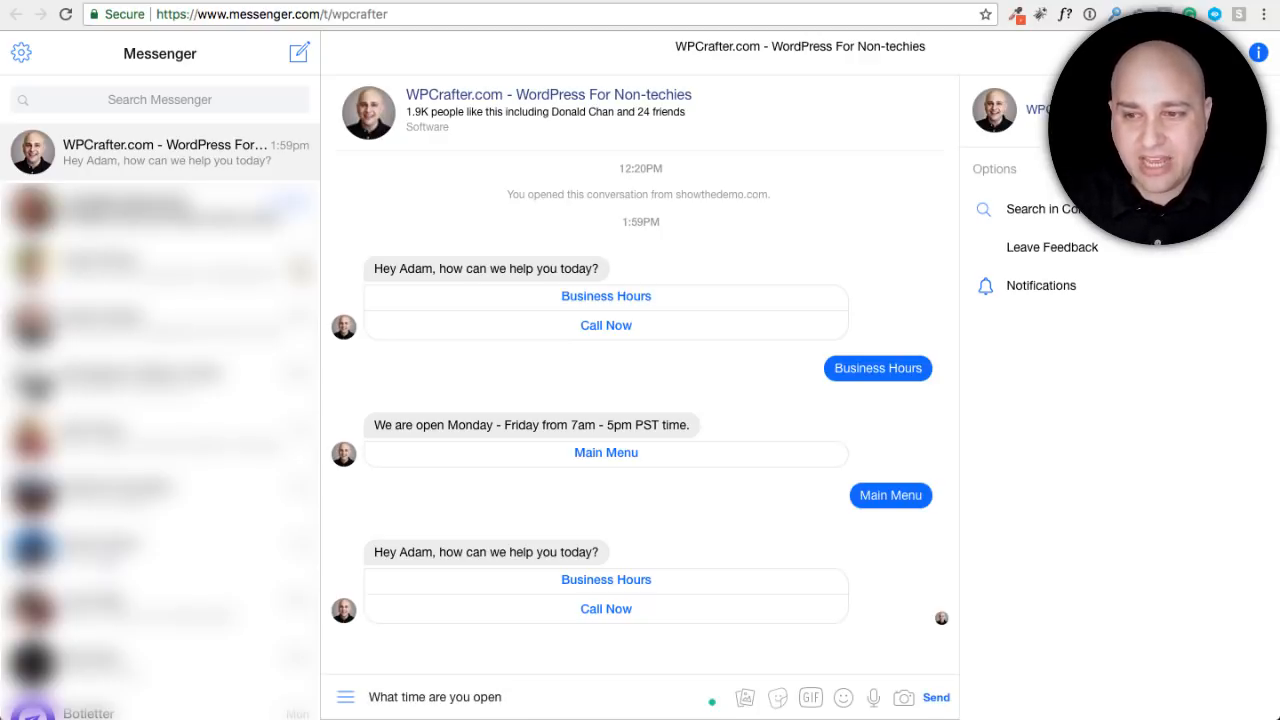
{"action": "key", "text": "Return"}
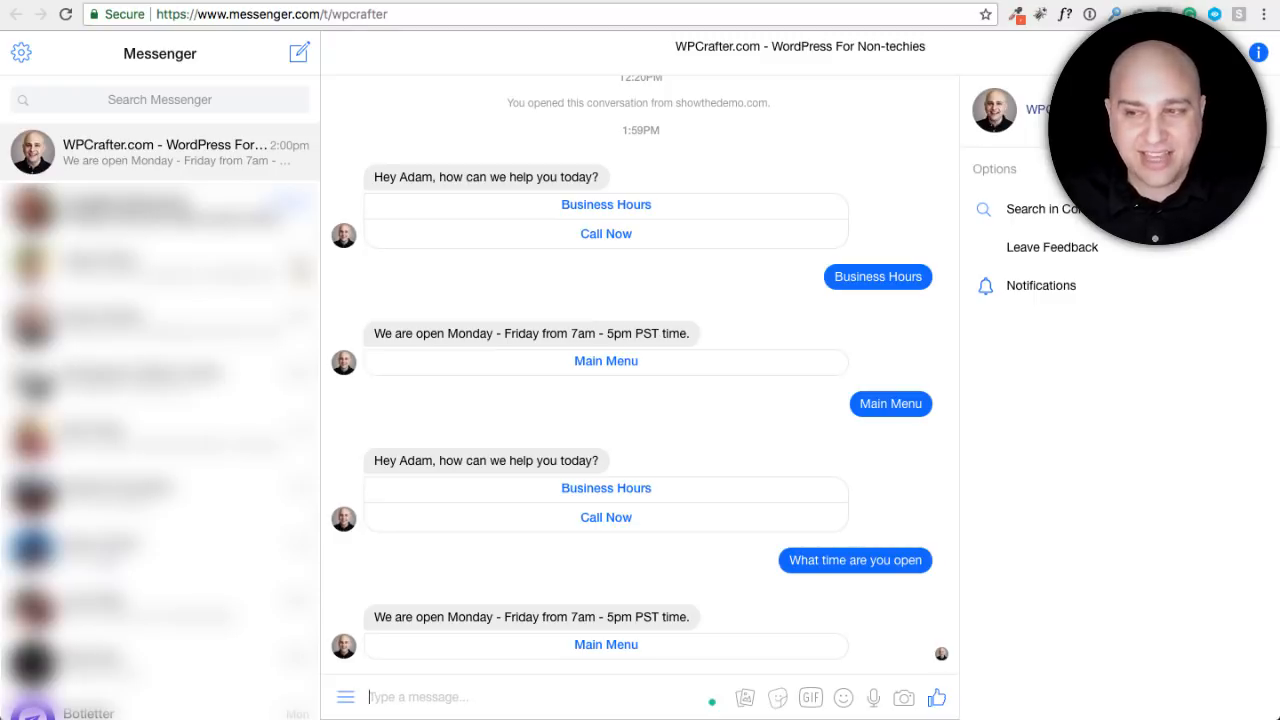
{"action": "type", "text": "When do you open today"}
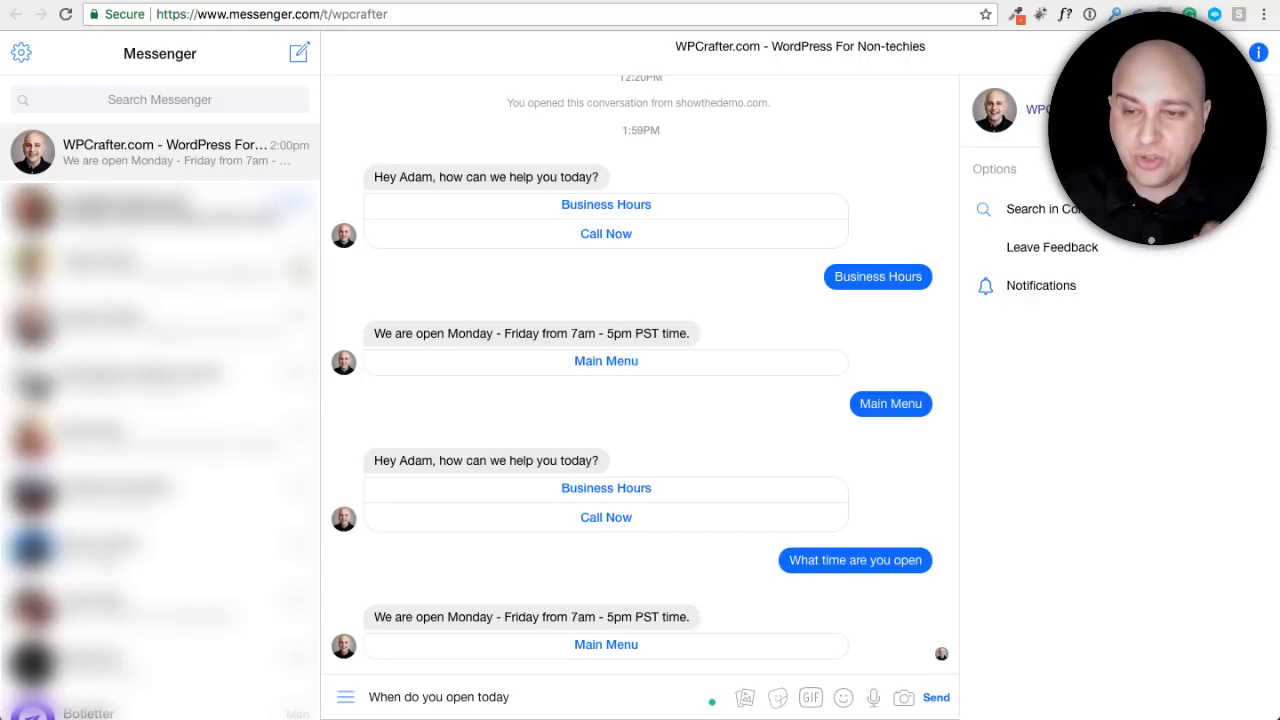
{"action": "key", "text": "Return"}
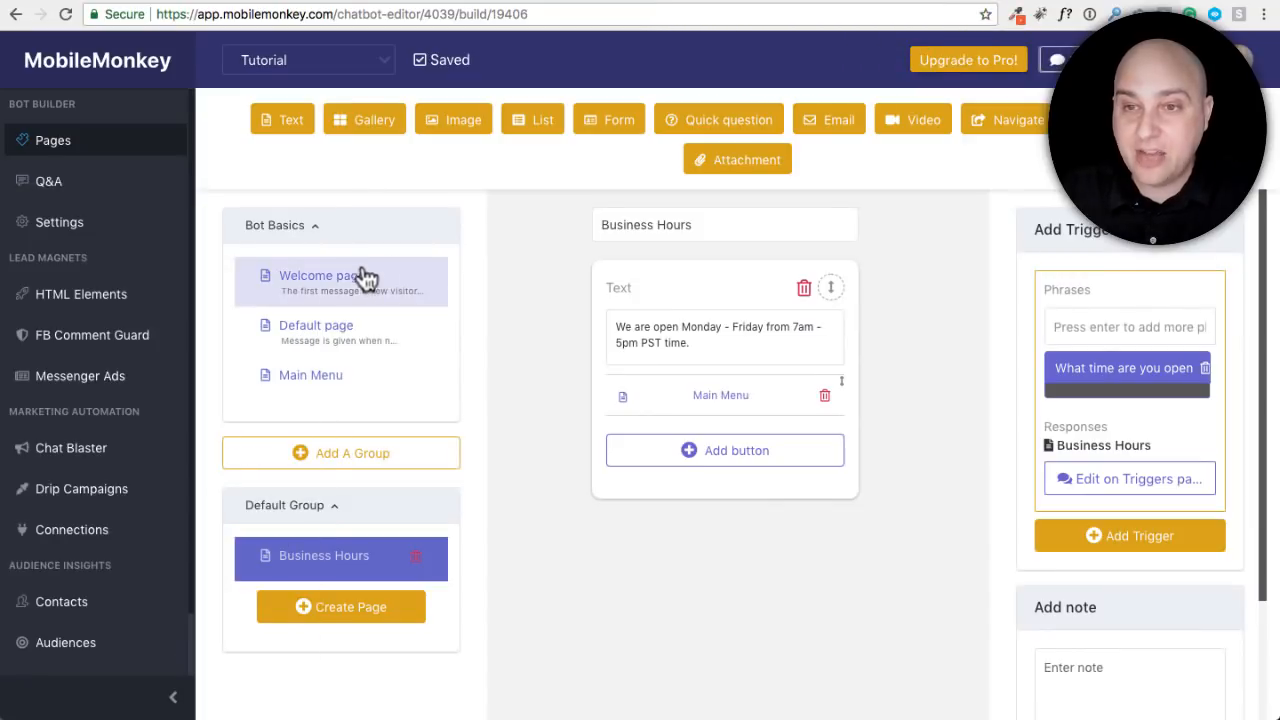
Check the bot's Default page, and add the unanswered question "When do you open today" to the Business Hours Q&A phrases.
{"action": "left_click", "coordinate": [343, 335]}
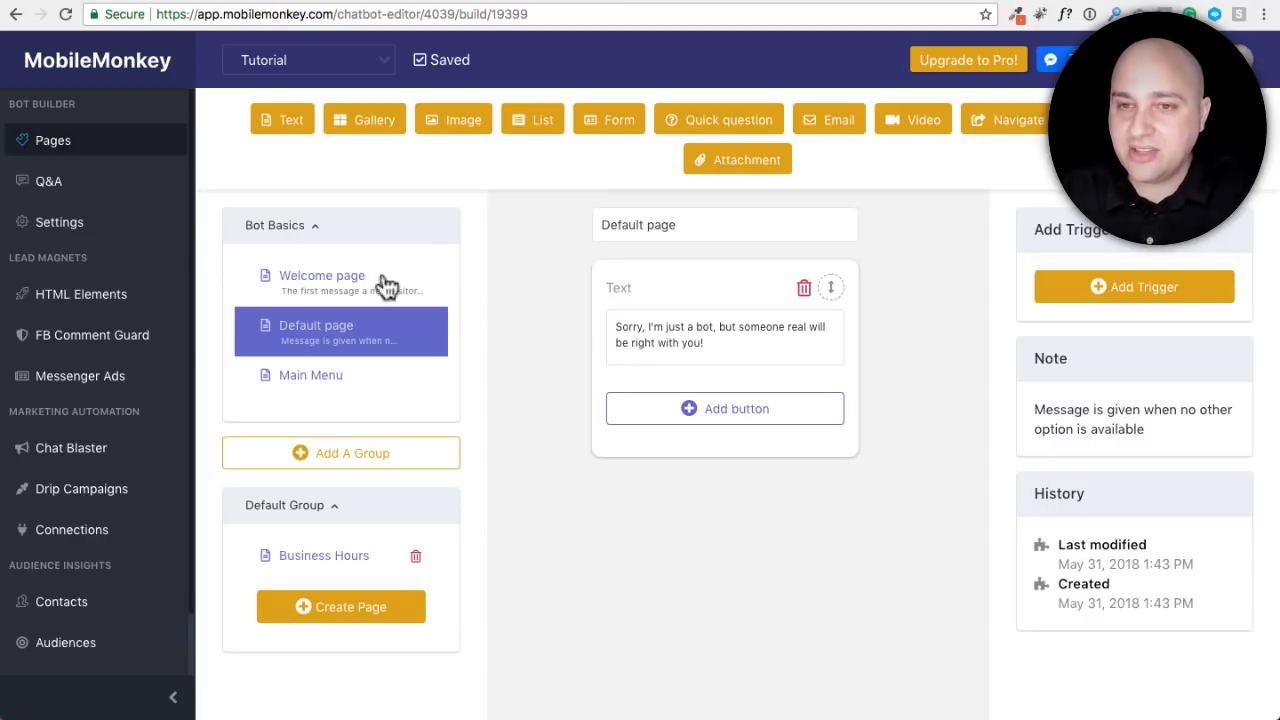
{"action": "left_click", "coordinate": [46, 182]}
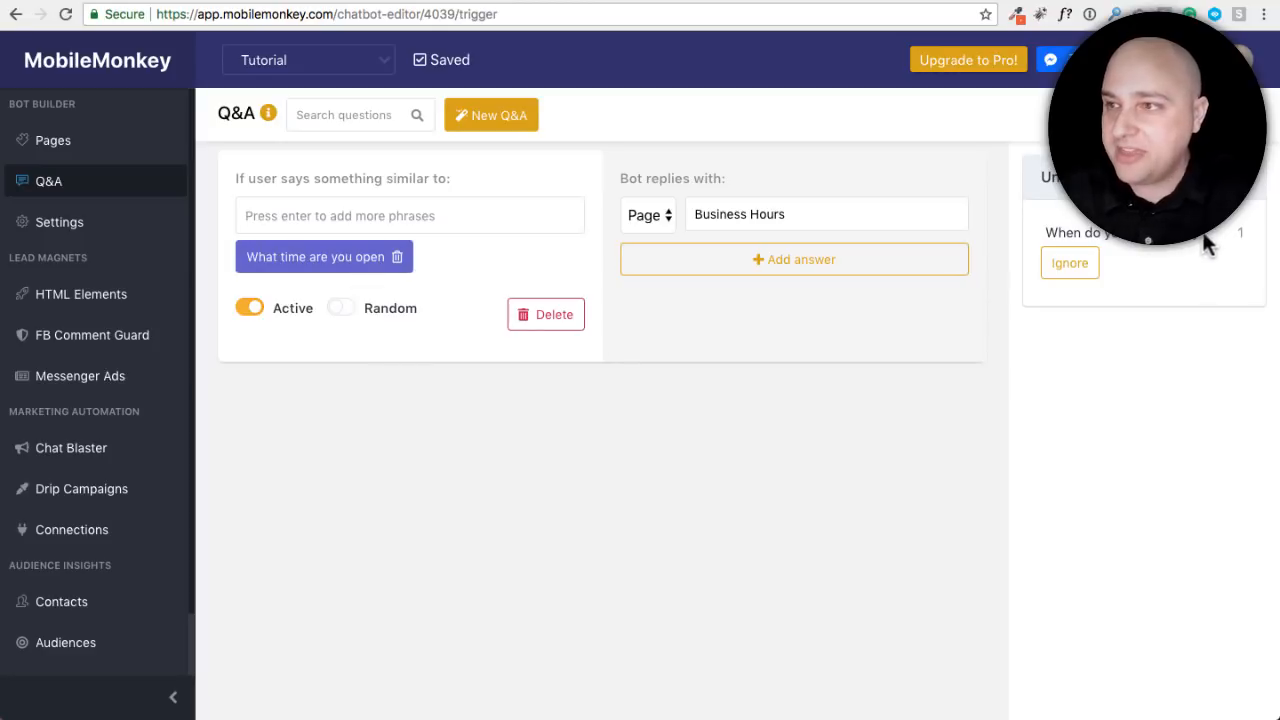
{"action": "left_click_drag", "start_coordinate": [1195, 233], "coordinate": [1050, 232]}
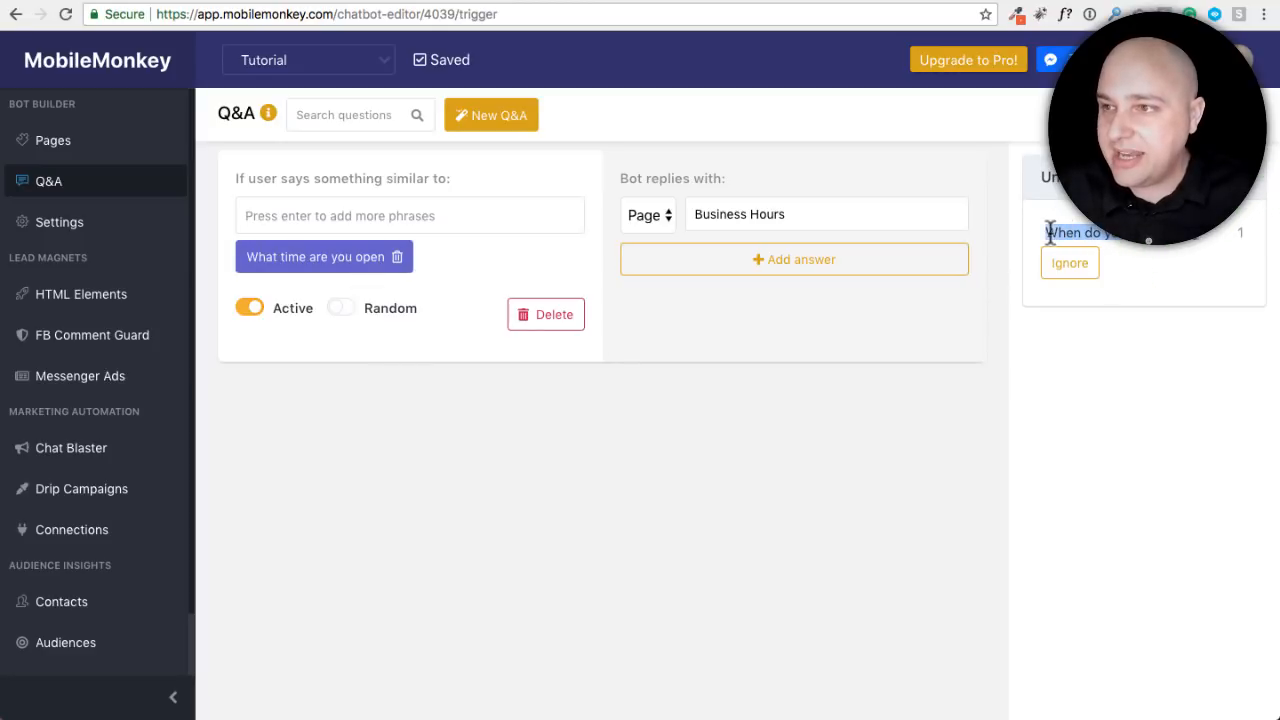
{"action": "left_click", "coordinate": [421, 216]}
{"action": "type", "text": "When do you open today"}
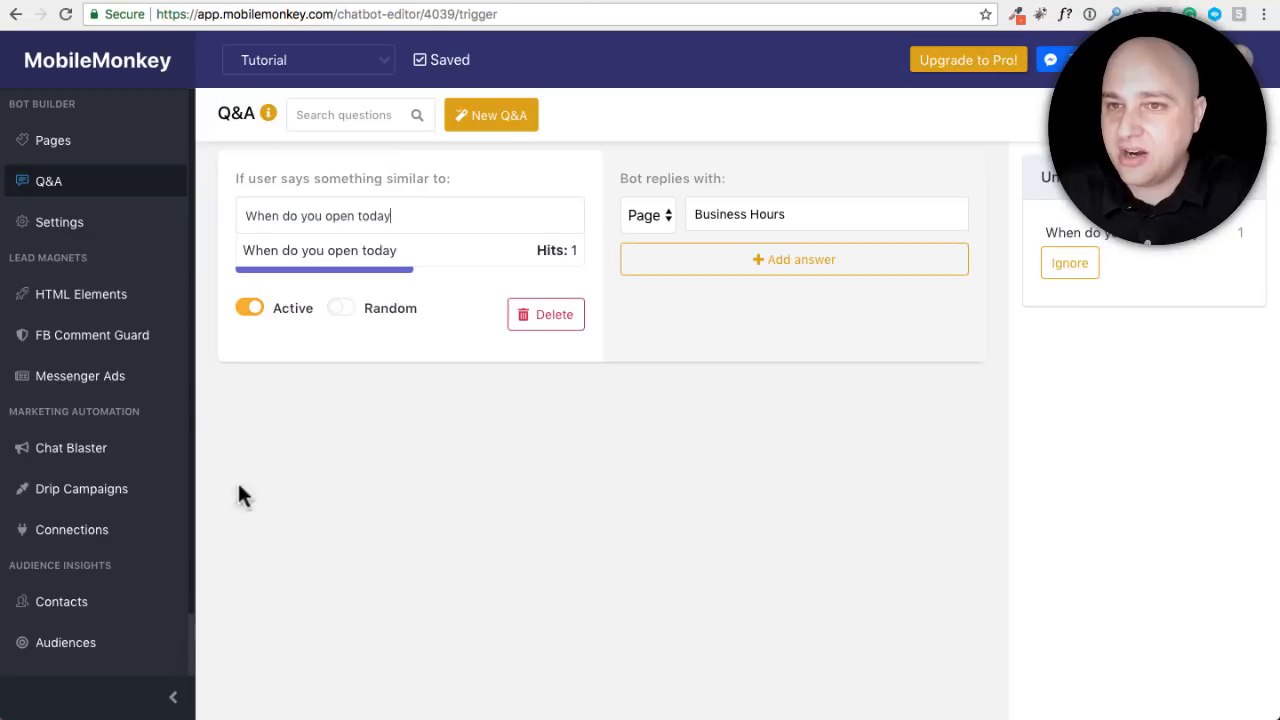
{"action": "key", "text": "Return"}
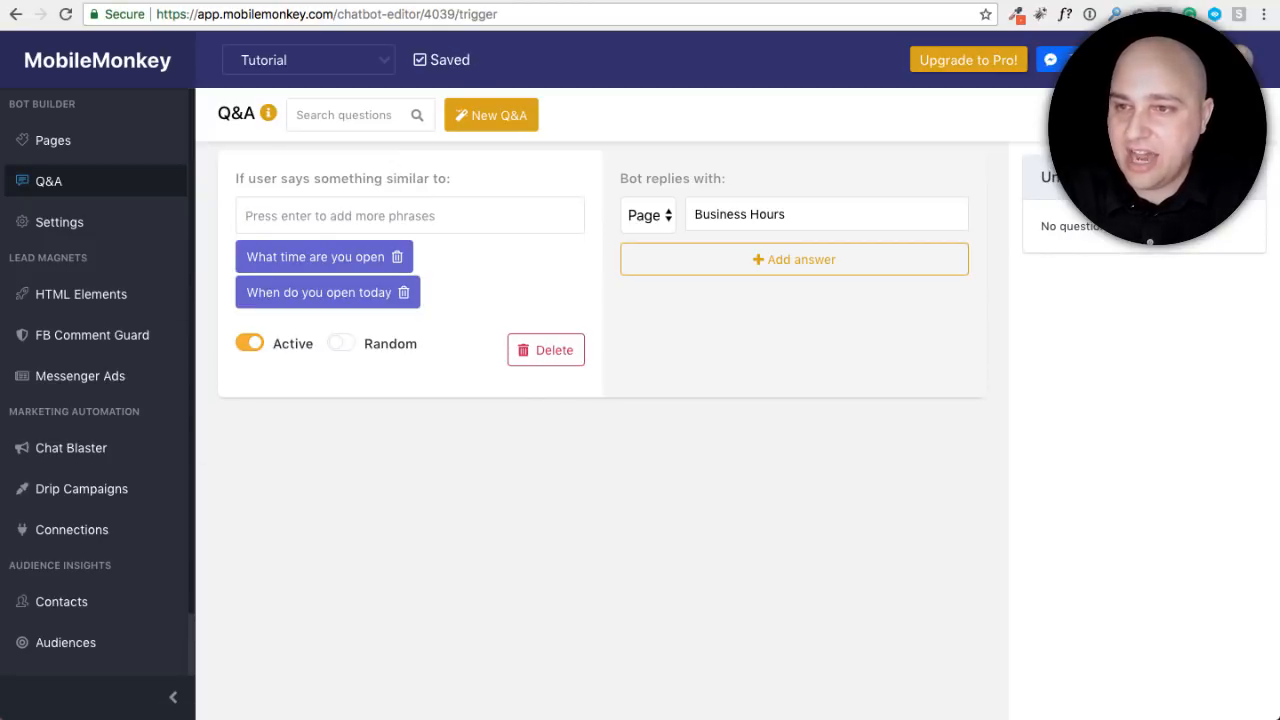
{"action": "left_click", "coordinate": [271, 256]}
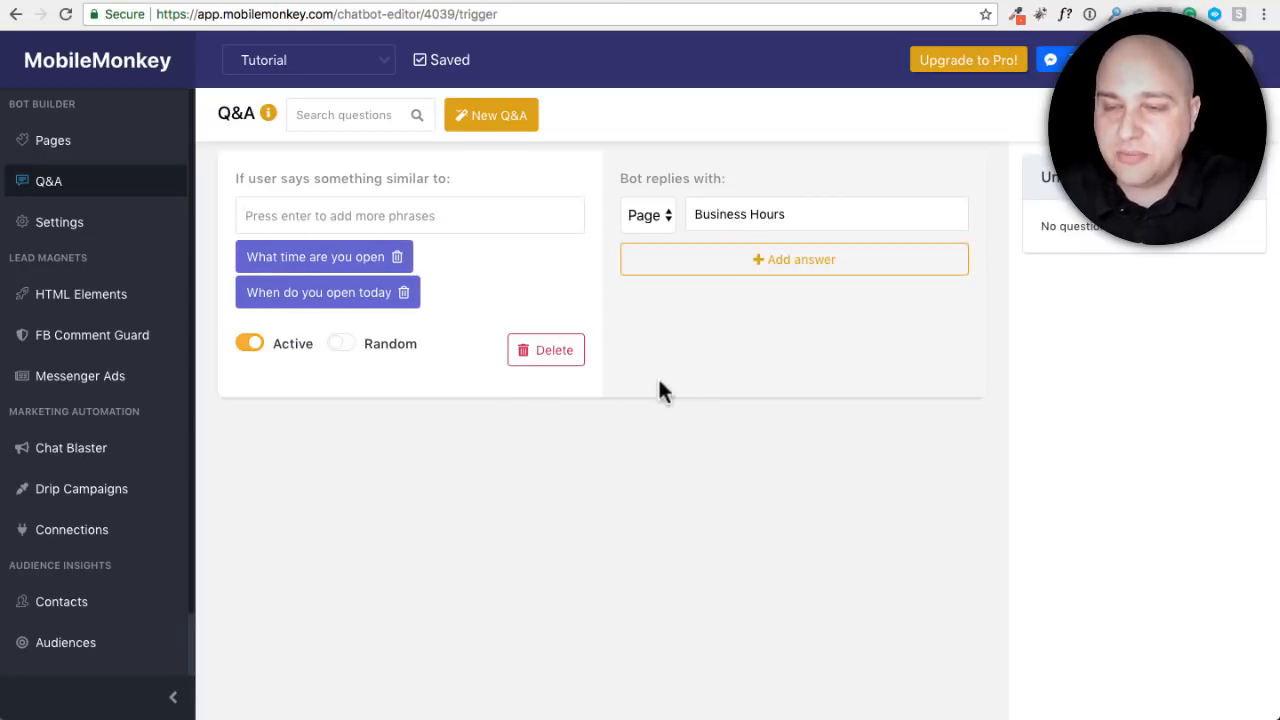
Create a Customer Chat Widget as a new HTML element for the bot.
{"action": "left_click", "coordinate": [88, 150]}
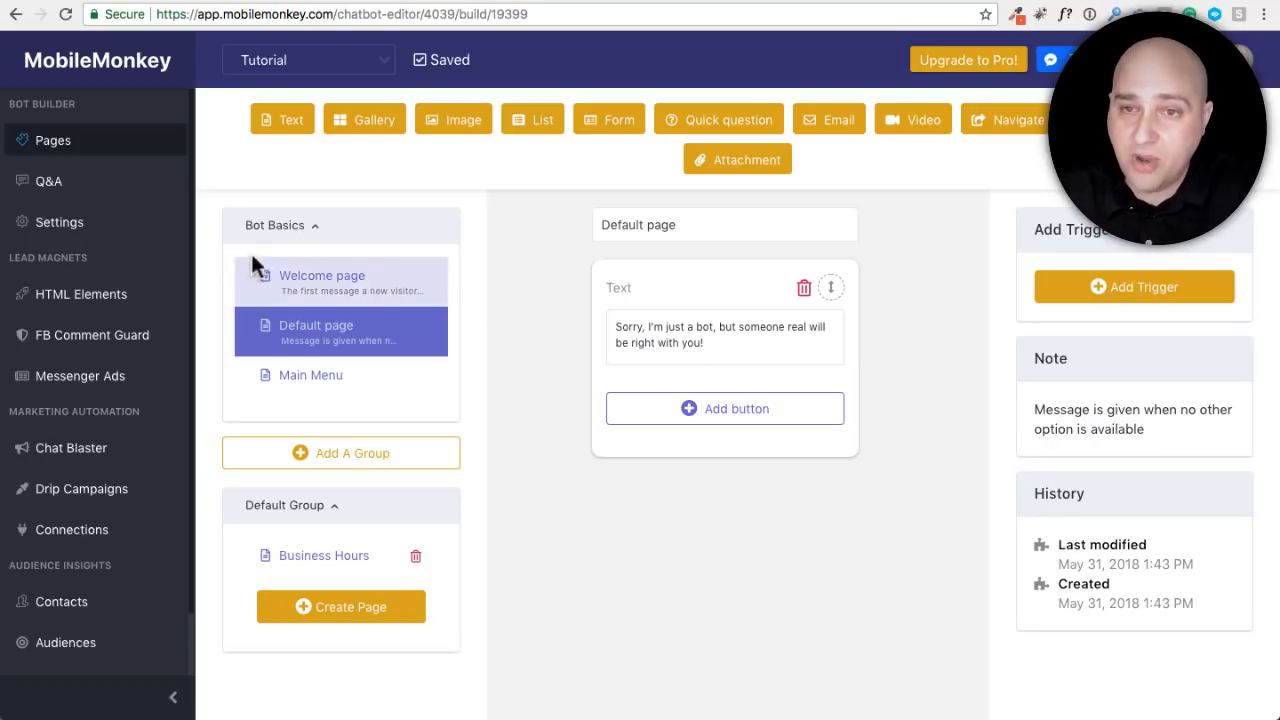
{"action": "left_click", "coordinate": [67, 291]}
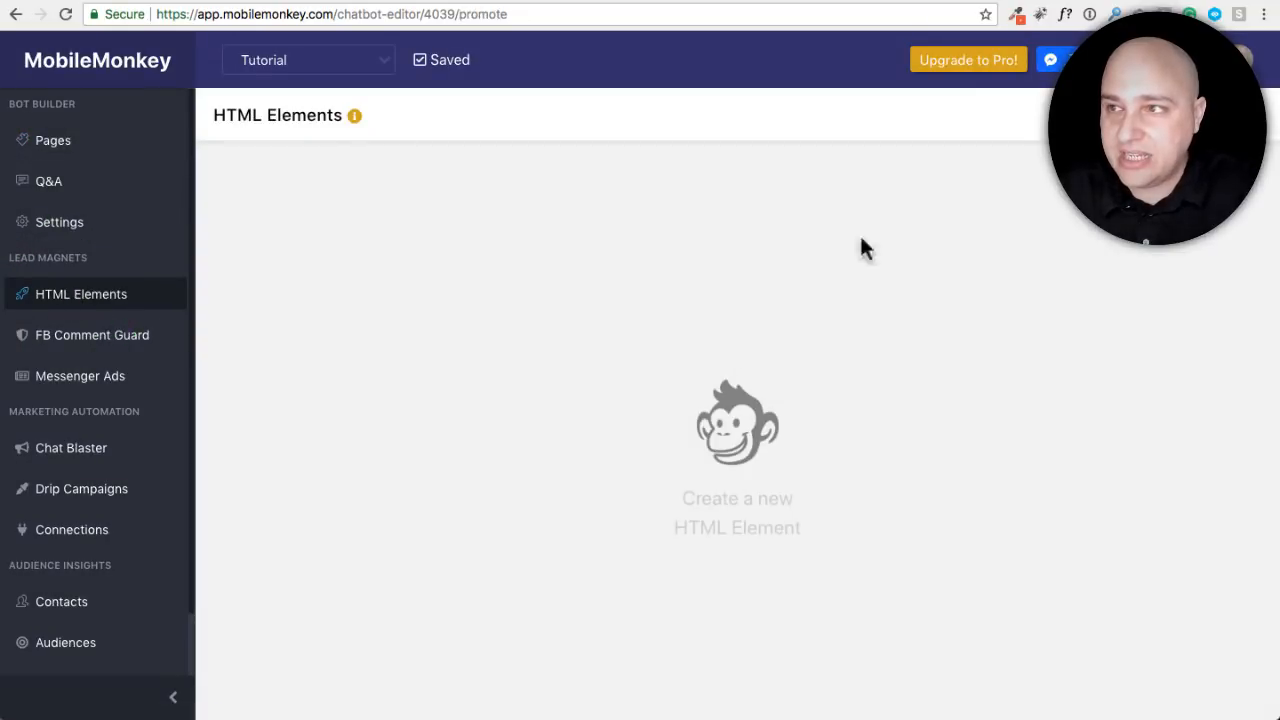
{"action": "left_click", "coordinate": [1172, 116]}
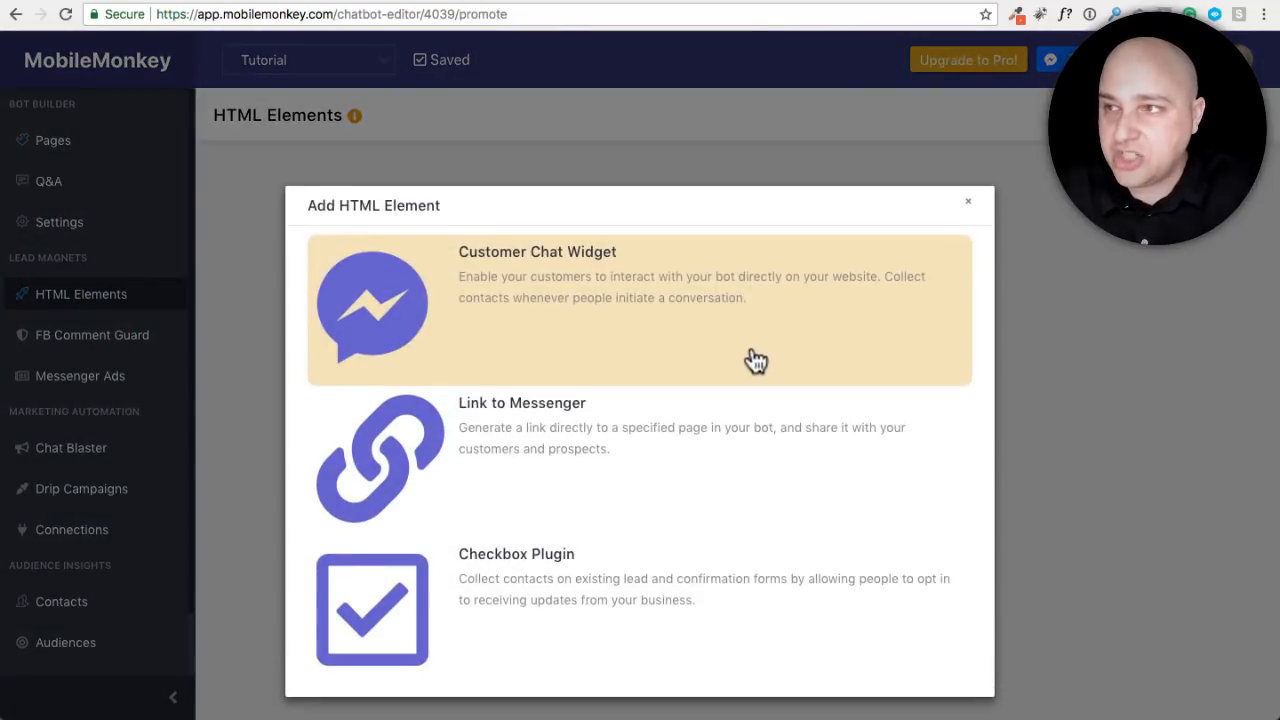
{"action": "left_click", "coordinate": [600, 324]}
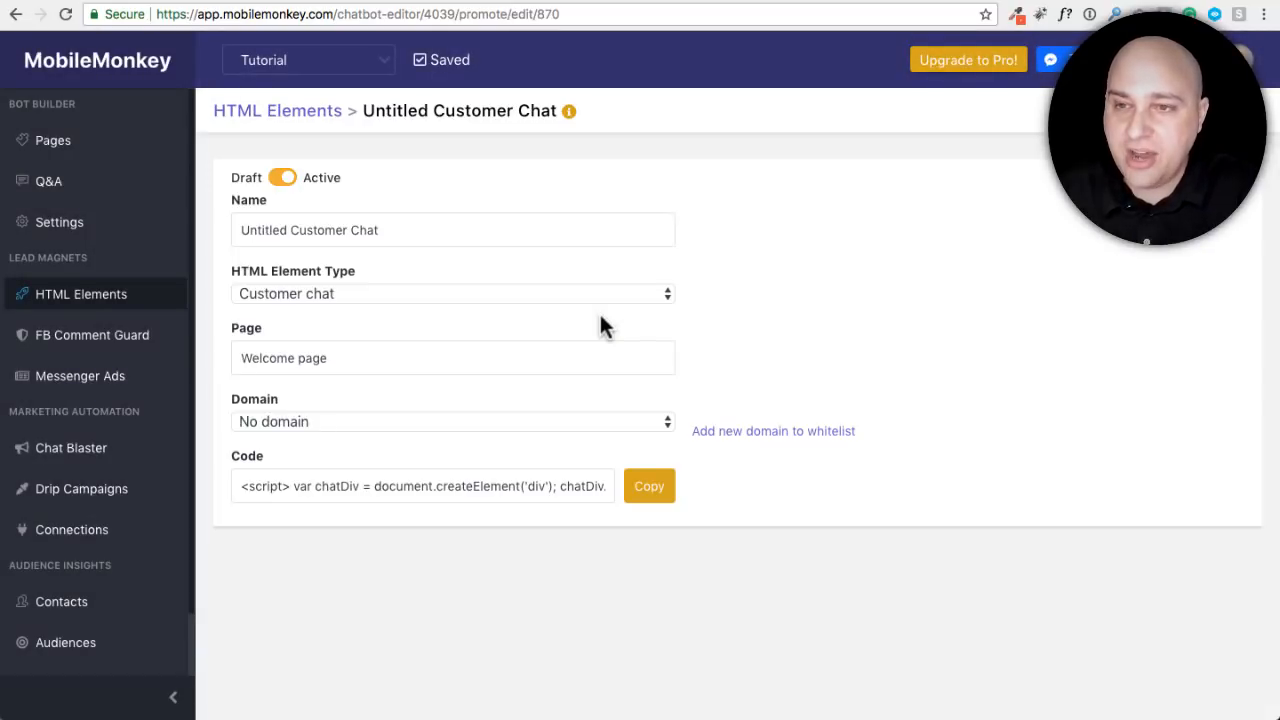
{"action": "left_click", "coordinate": [447, 224]}
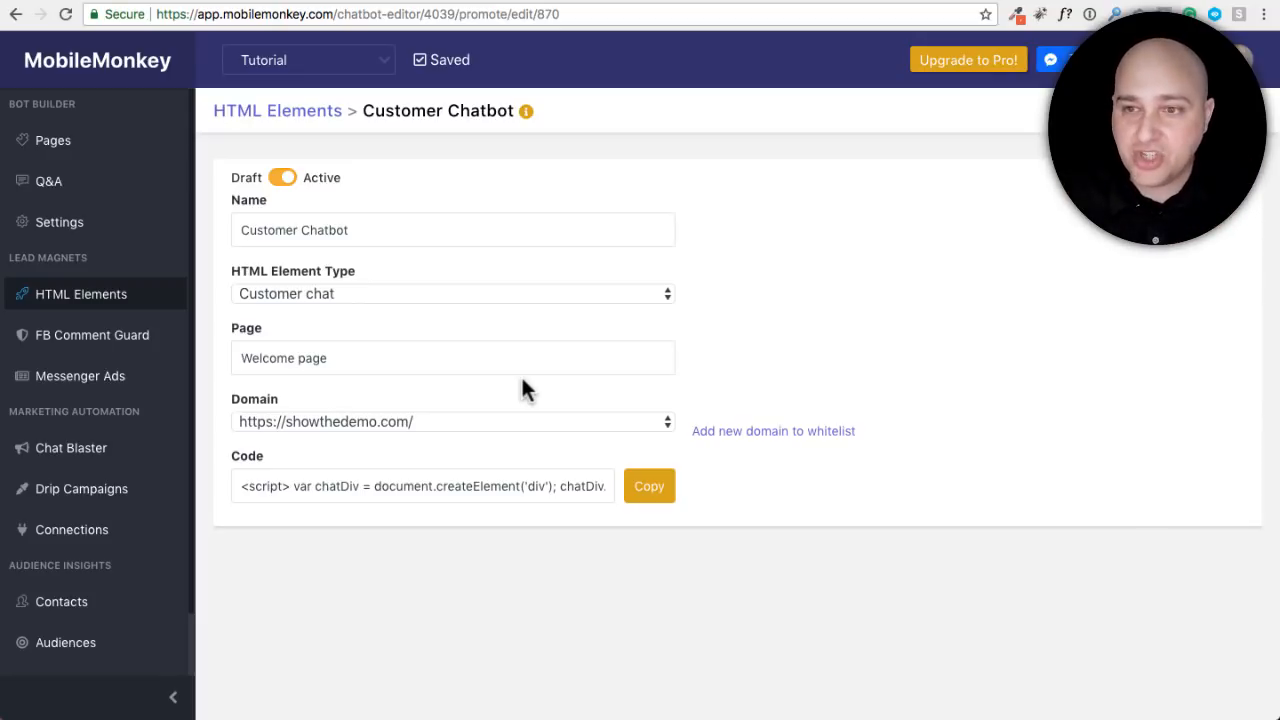
{"action": "left_click", "coordinate": [463, 357]}
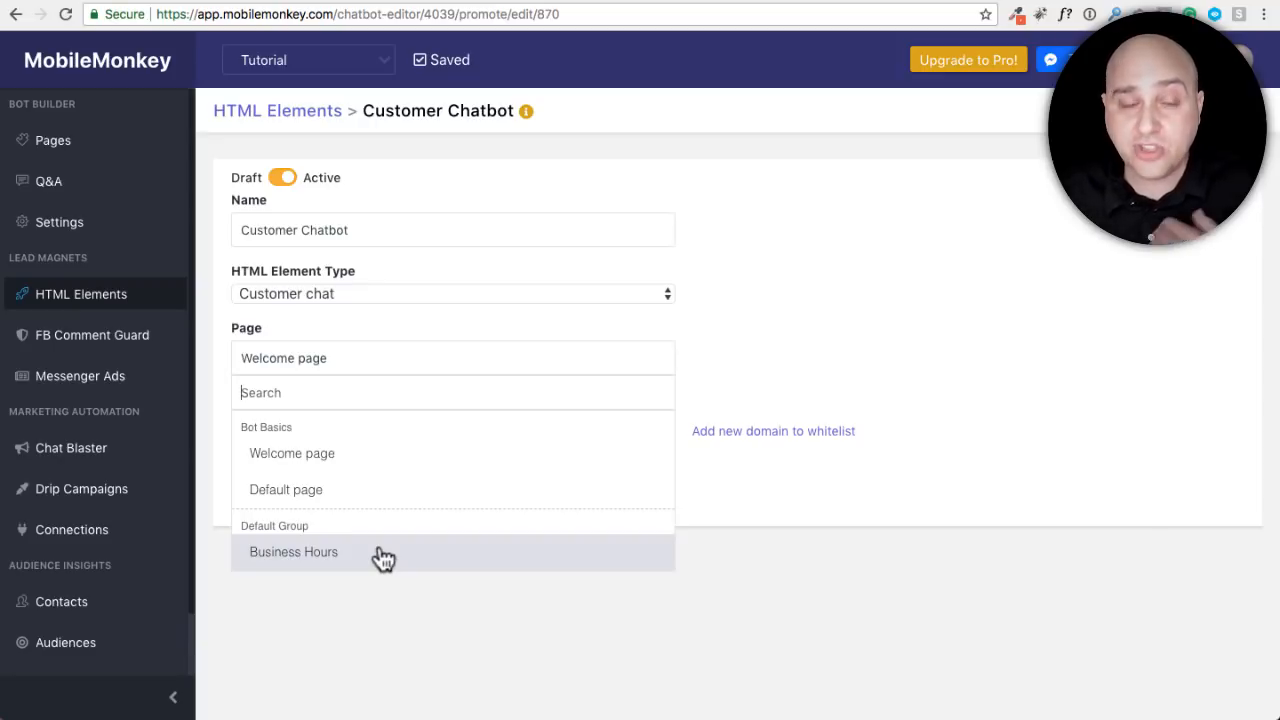
{"action": "left_click", "coordinate": [760, 356]}
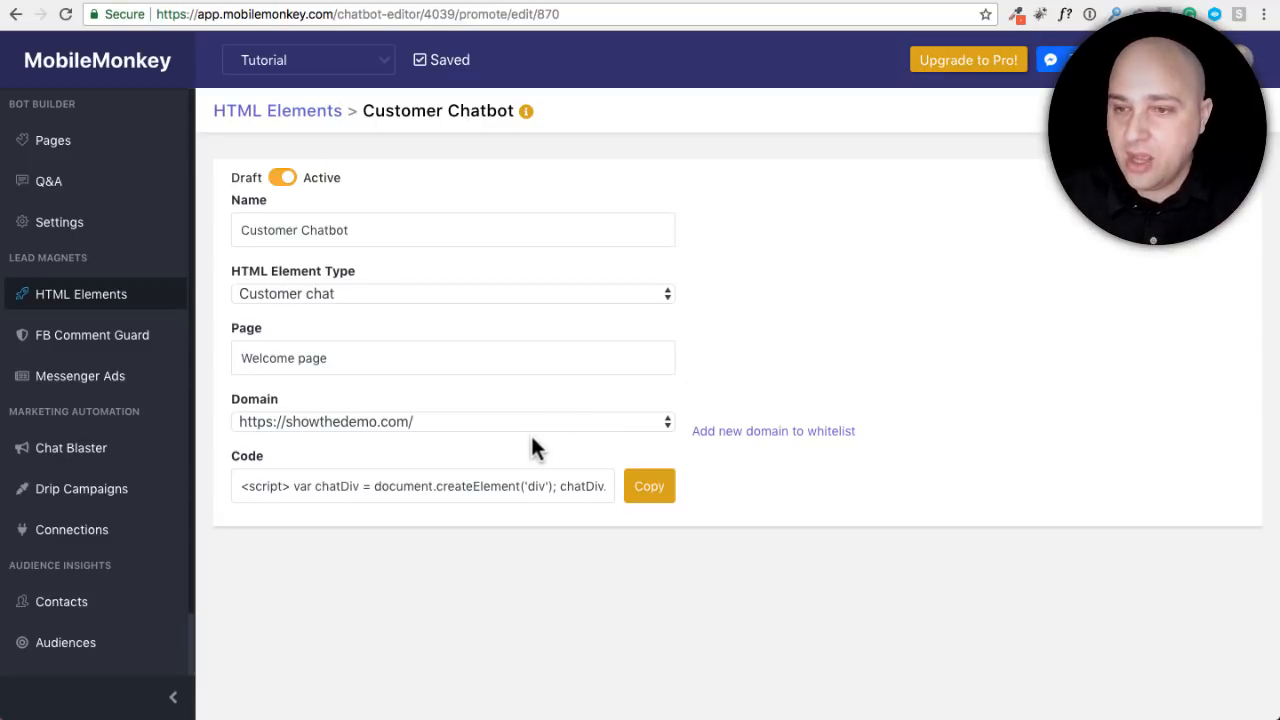
{"action": "left_click", "coordinate": [74, 300]}
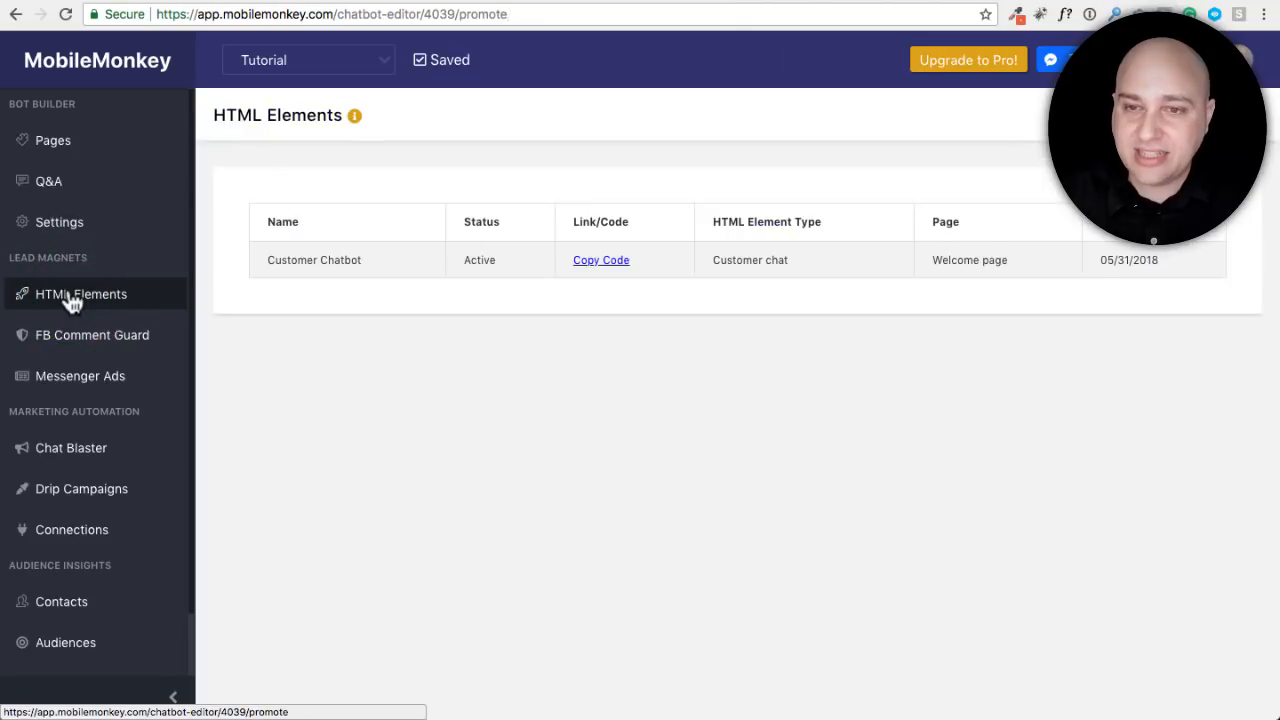
{"action": "left_click", "coordinate": [596, 266]}
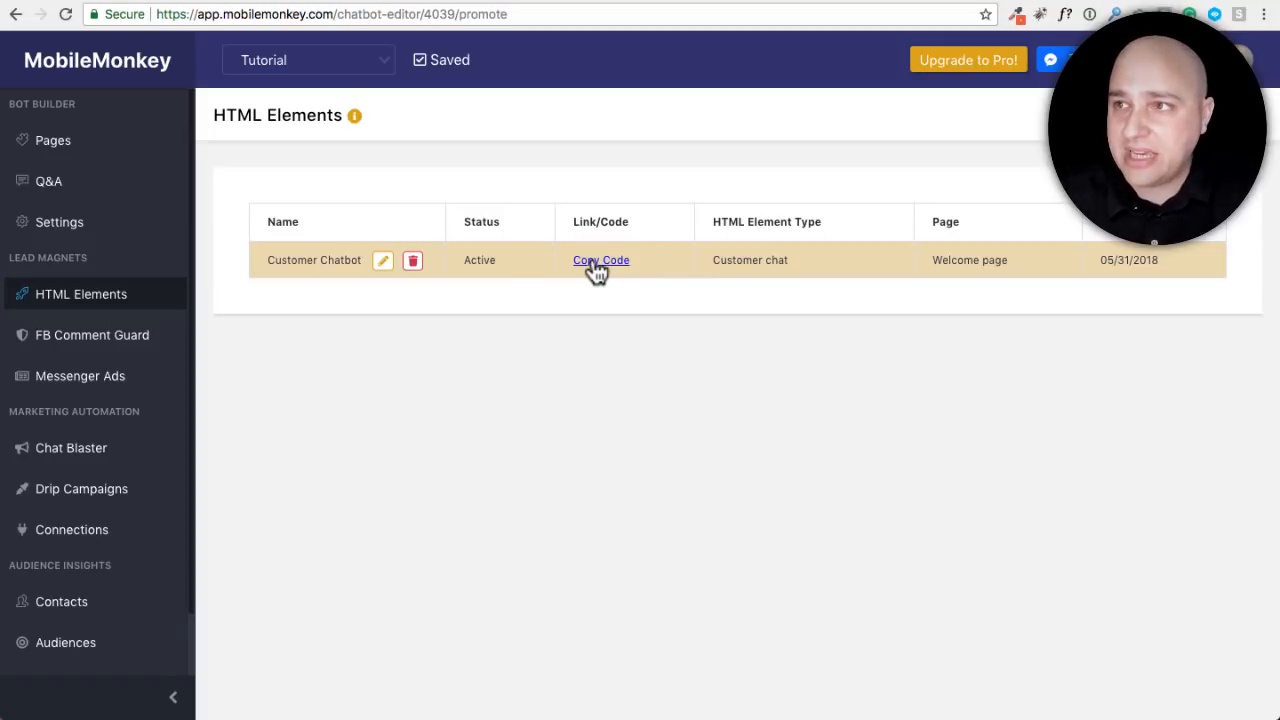
Switch to the WordPress admin, paste the chat widget code into Scripts in Footer of Insert Headers and Footers, and save.
{"action": "left_click", "coordinate": [1036, 4]}
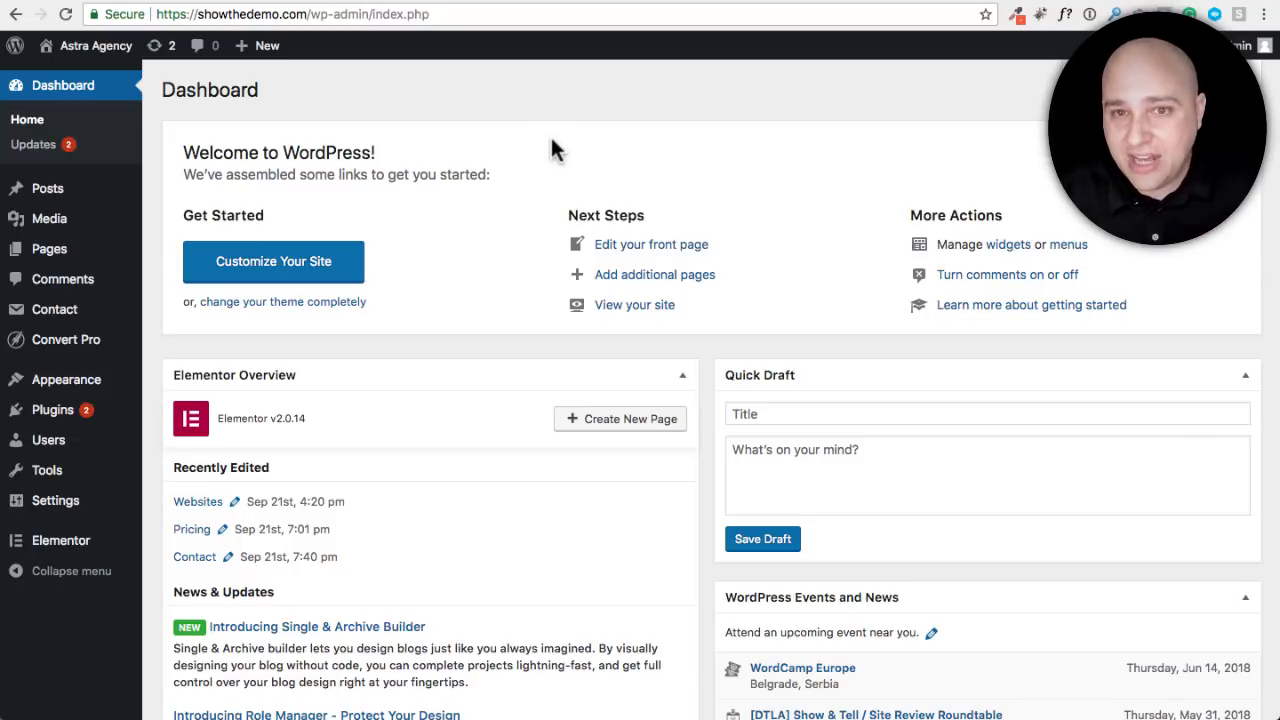
{"action": "mouse_move", "coordinate": [70, 515]}
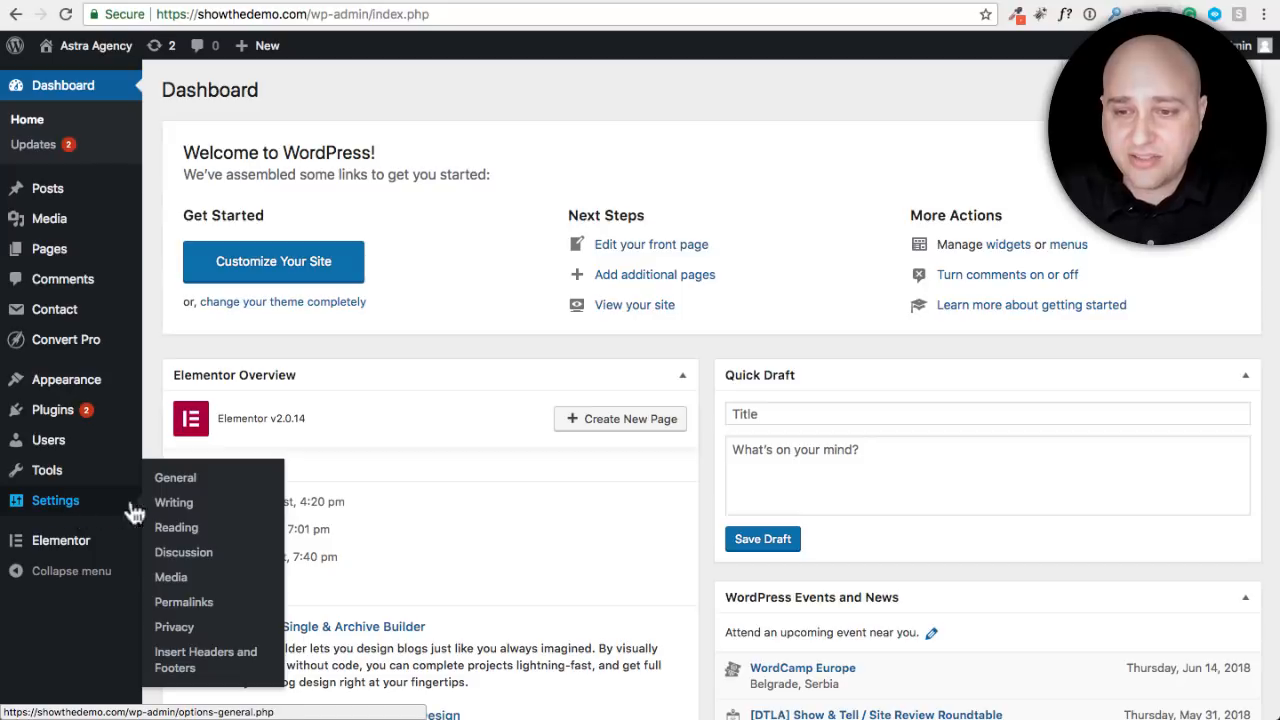
{"action": "left_click", "coordinate": [200, 655]}
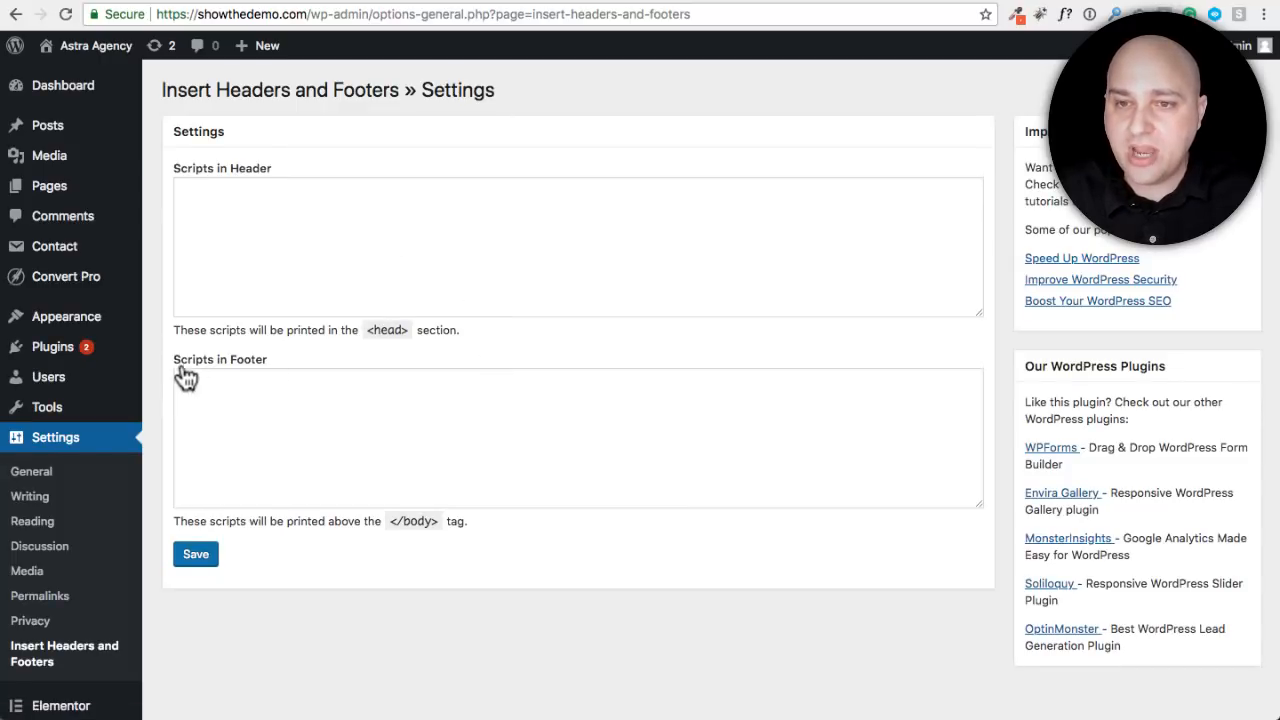
{"action": "left_click", "coordinate": [249, 411]}
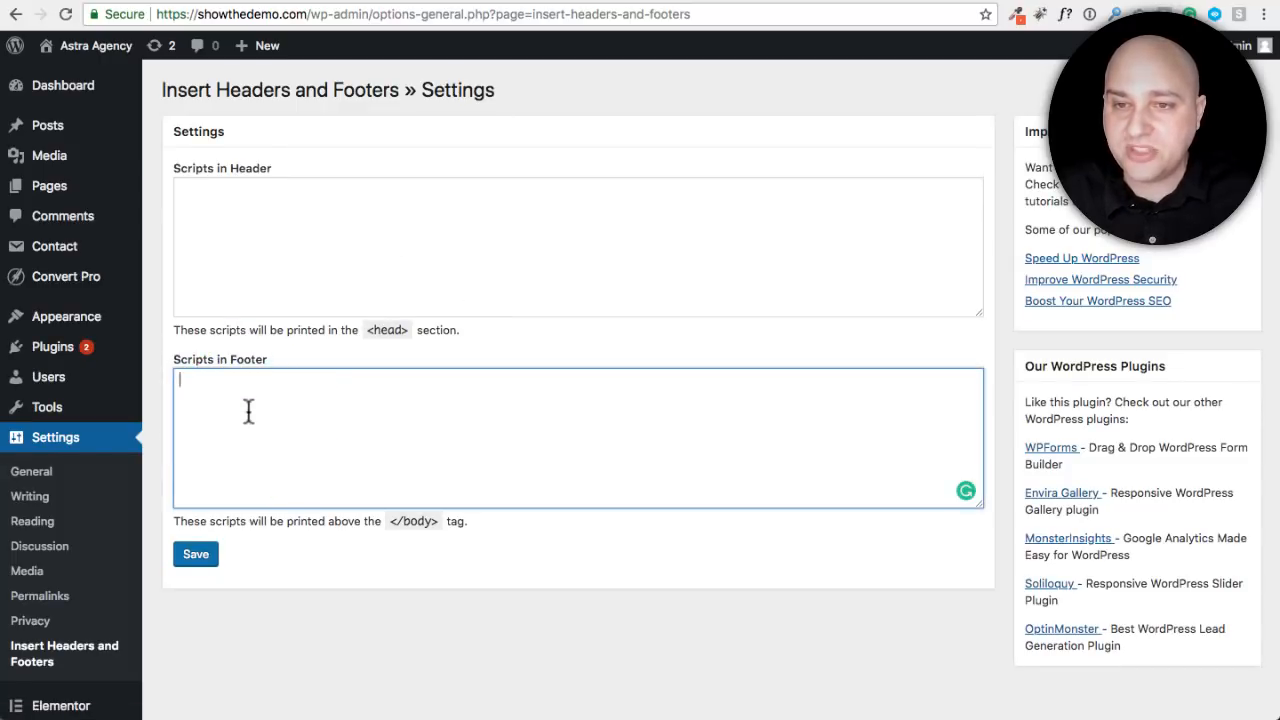
{"action": "type", "text": "(function(d, s, id){      var js, fjs = d.getElementsByTagName(s)[0];      if (d.getElementById(id)) {return;}      js = d.createElement(s); js.id = id;      js.src = \"https://connect.facebook.net/en_US/sdk.js\";      fjs.parentNode.insertBefore(js, fjs);    }(document, 'script', 'facebook-jssdk')); </script>"}
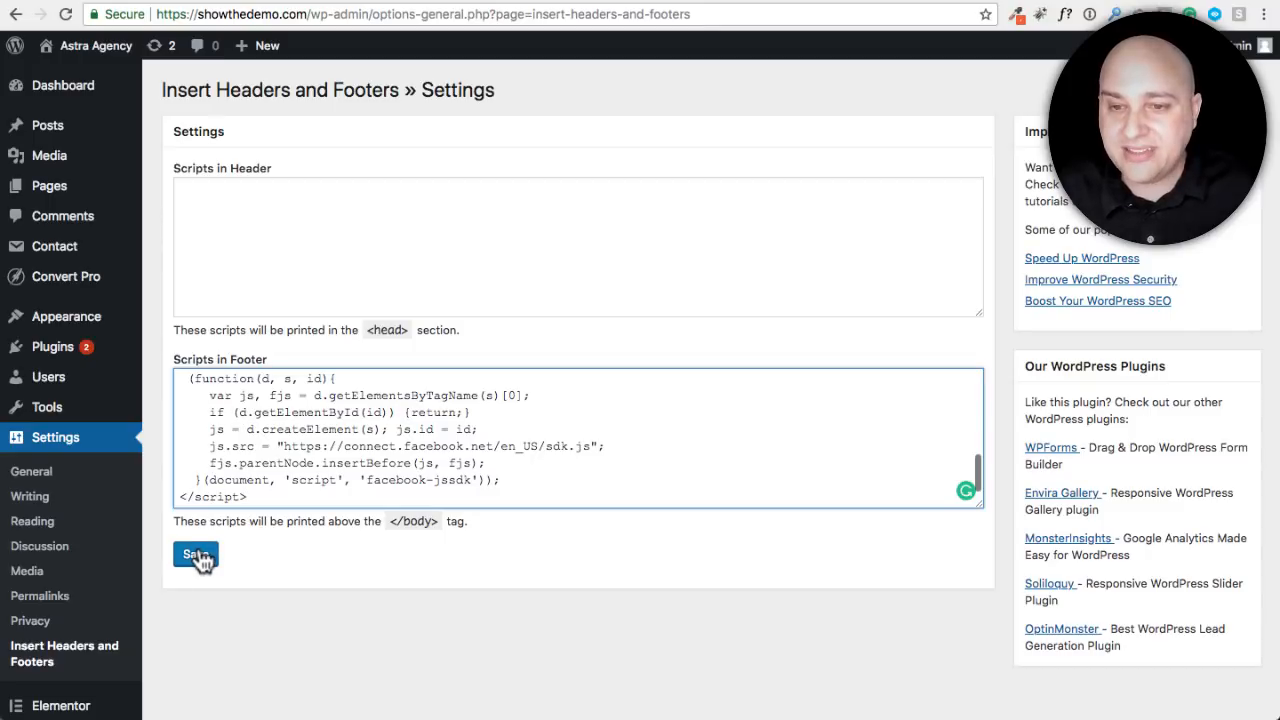
{"action": "left_click", "coordinate": [198, 556]}
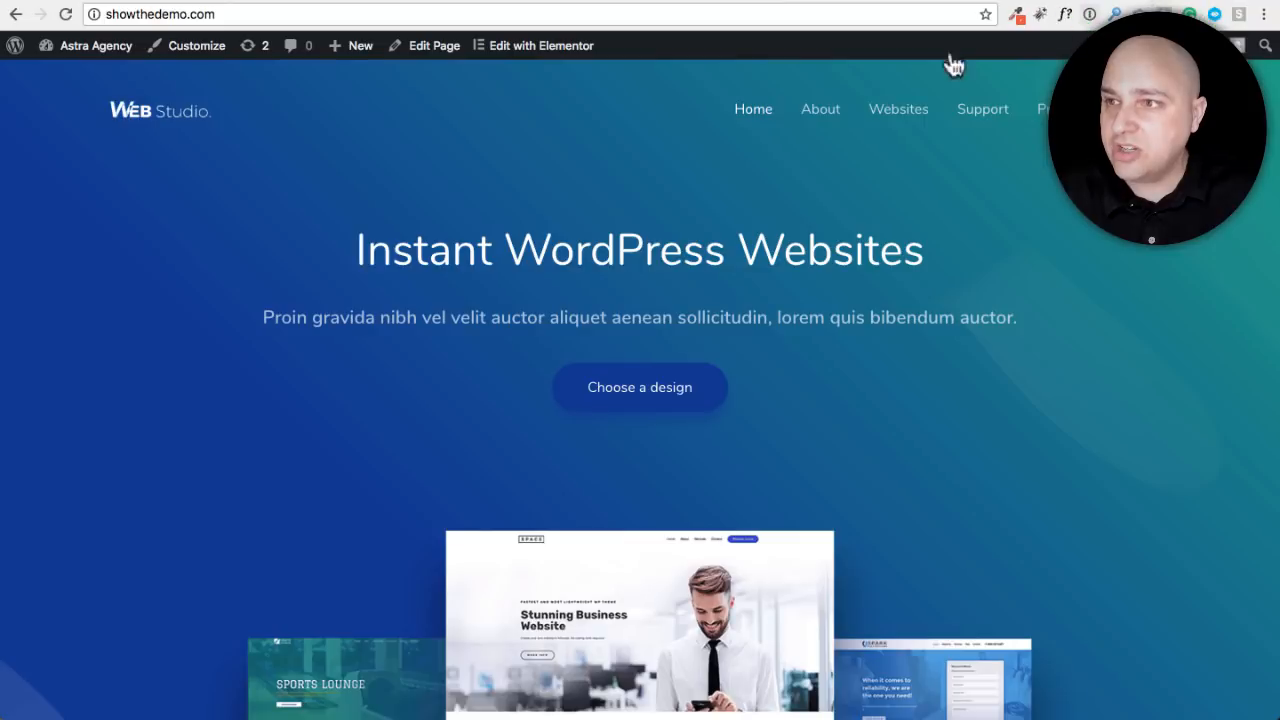
Check the website's front page for the Messenger chat widget by reloading the page, then opening and closing the chat.
{"action": "scroll", "coordinate": [345, 192], "scroll_direction": "down", "scroll_amount": 5}
{"action": "scroll", "coordinate": [345, 192], "scroll_direction": "up", "scroll_amount": 5}
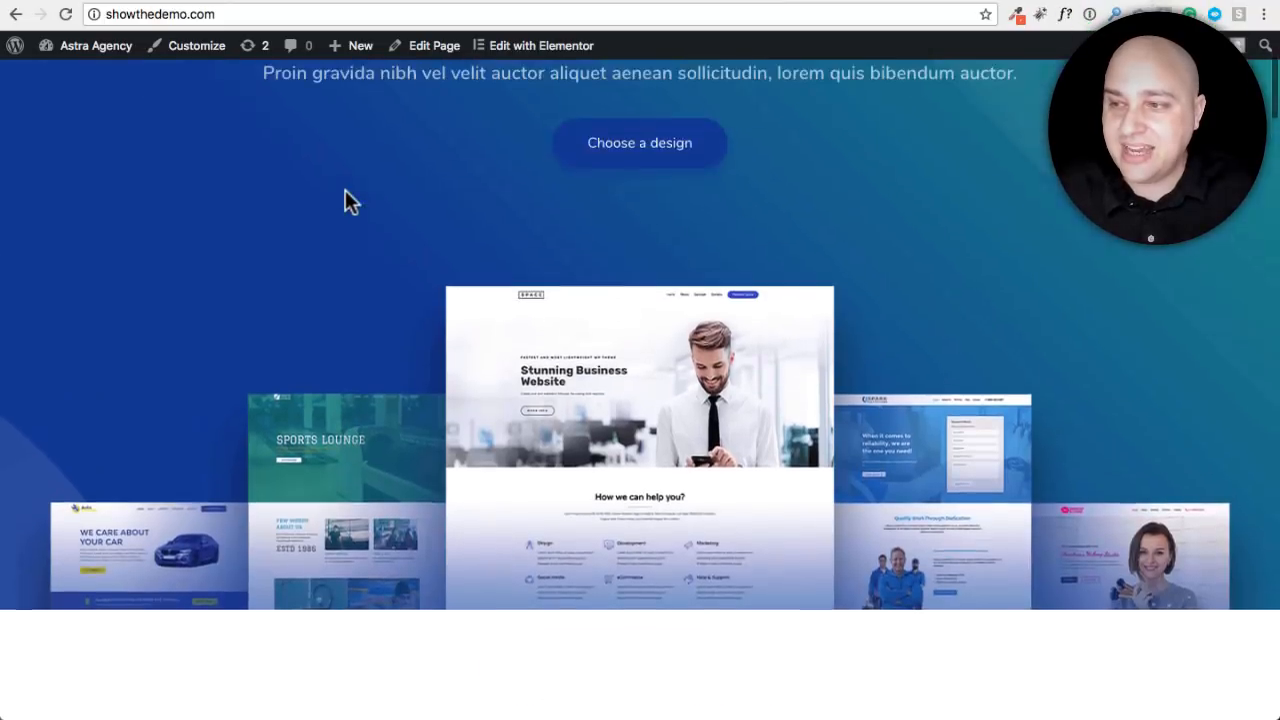
{"action": "left_click", "coordinate": [65, 16]}
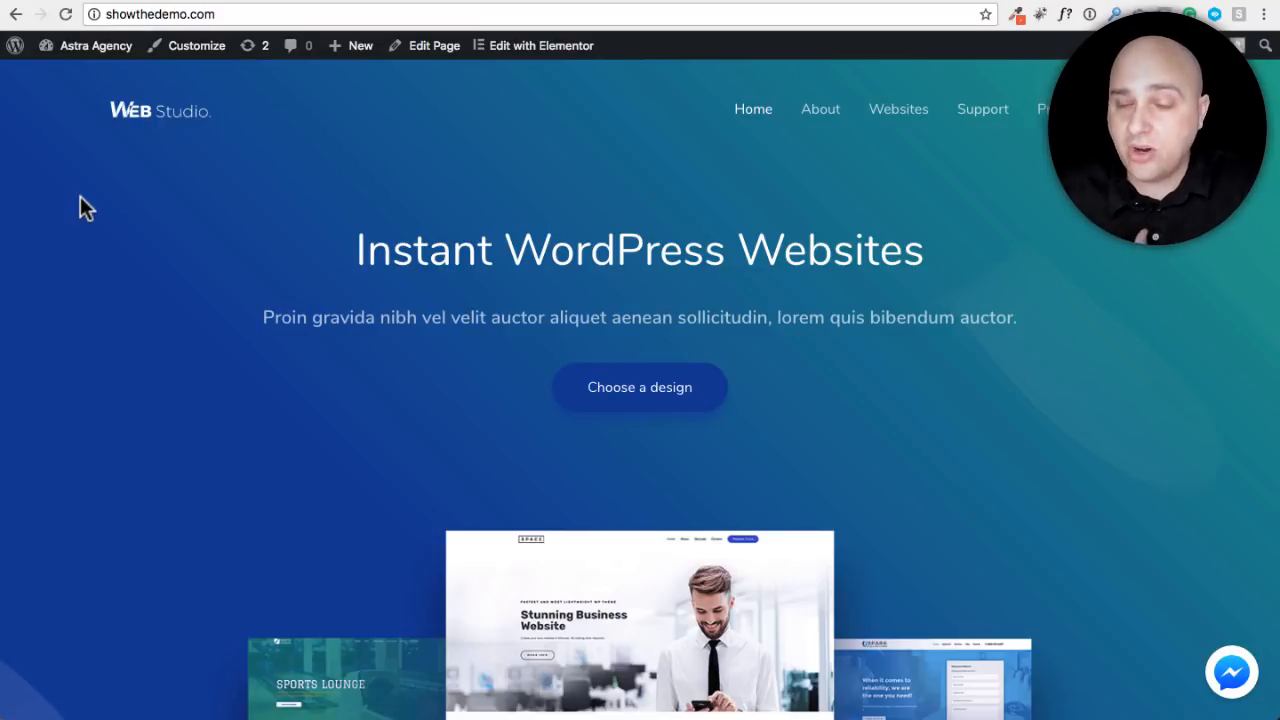
{"action": "left_click", "coordinate": [1237, 673]}
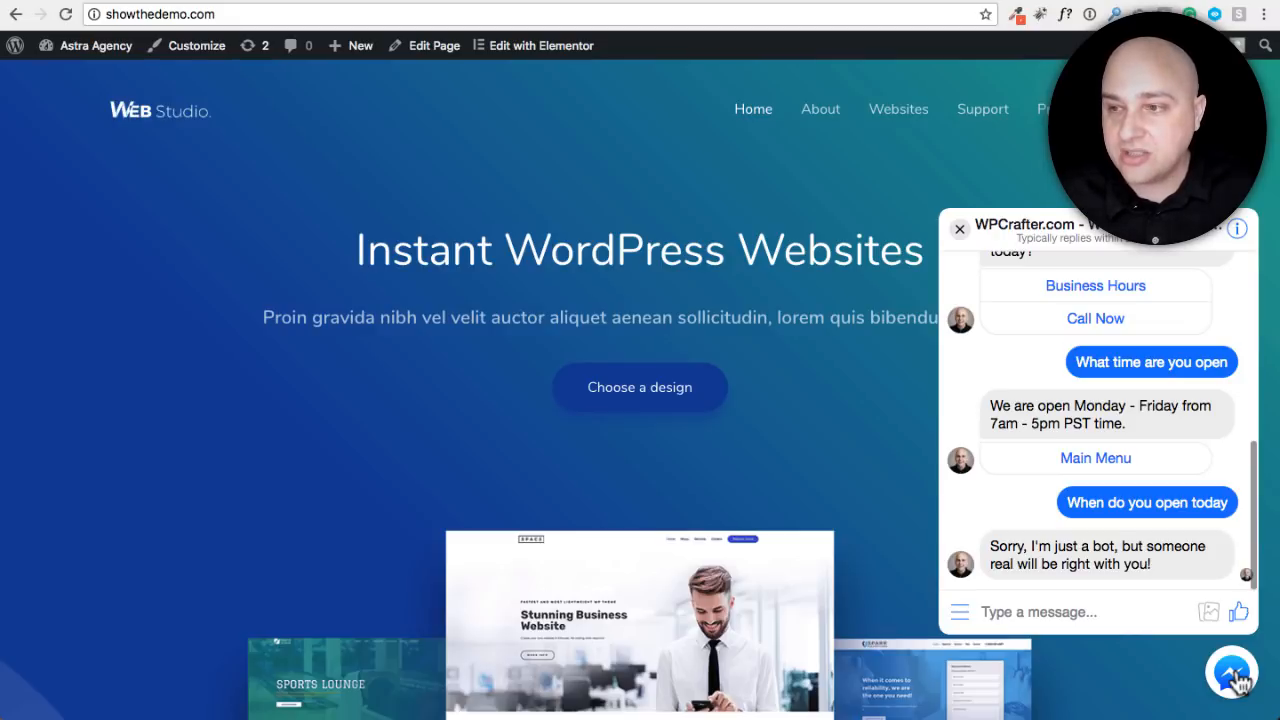
{"action": "left_click", "coordinate": [1237, 674]}
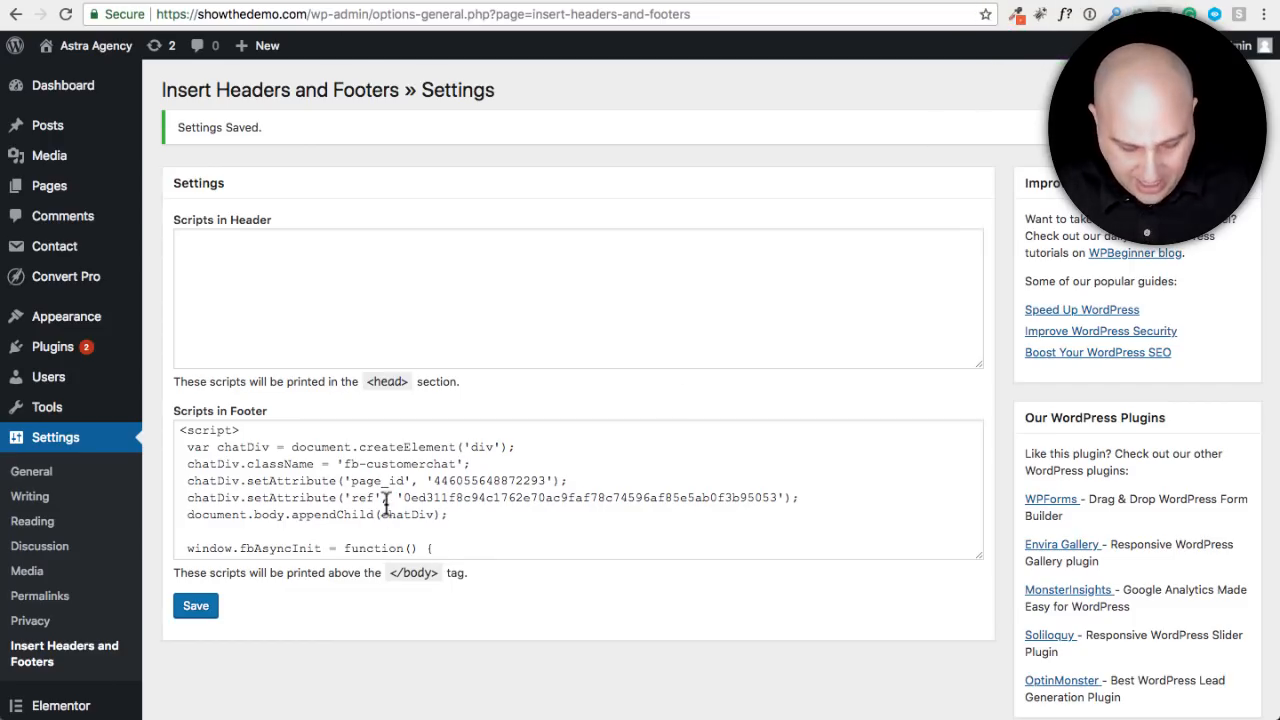
Delete the whole script from Scripts in Footer in Insert Headers and Footers and save the settings.
{"action": "key", "text": "super+a"}
{"action": "left_click", "coordinate": [385, 500]}
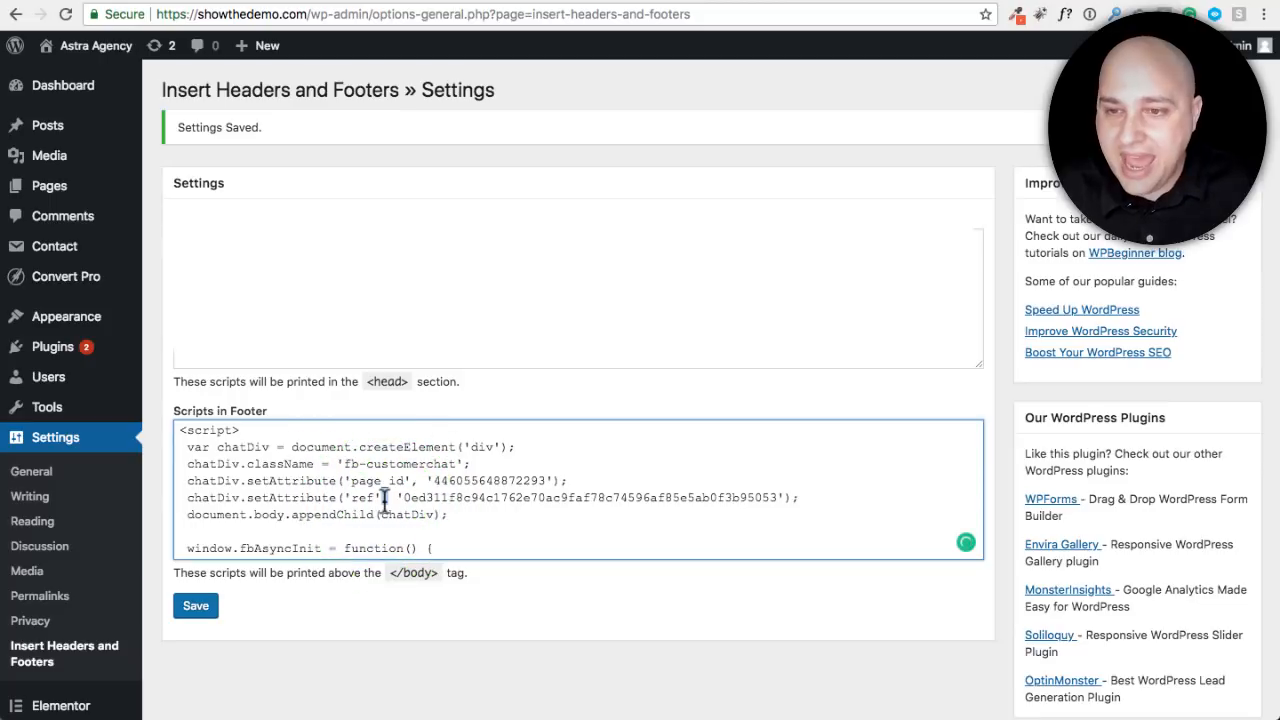
{"action": "key", "text": "super+a"}
{"action": "key", "text": "BackSpace"}
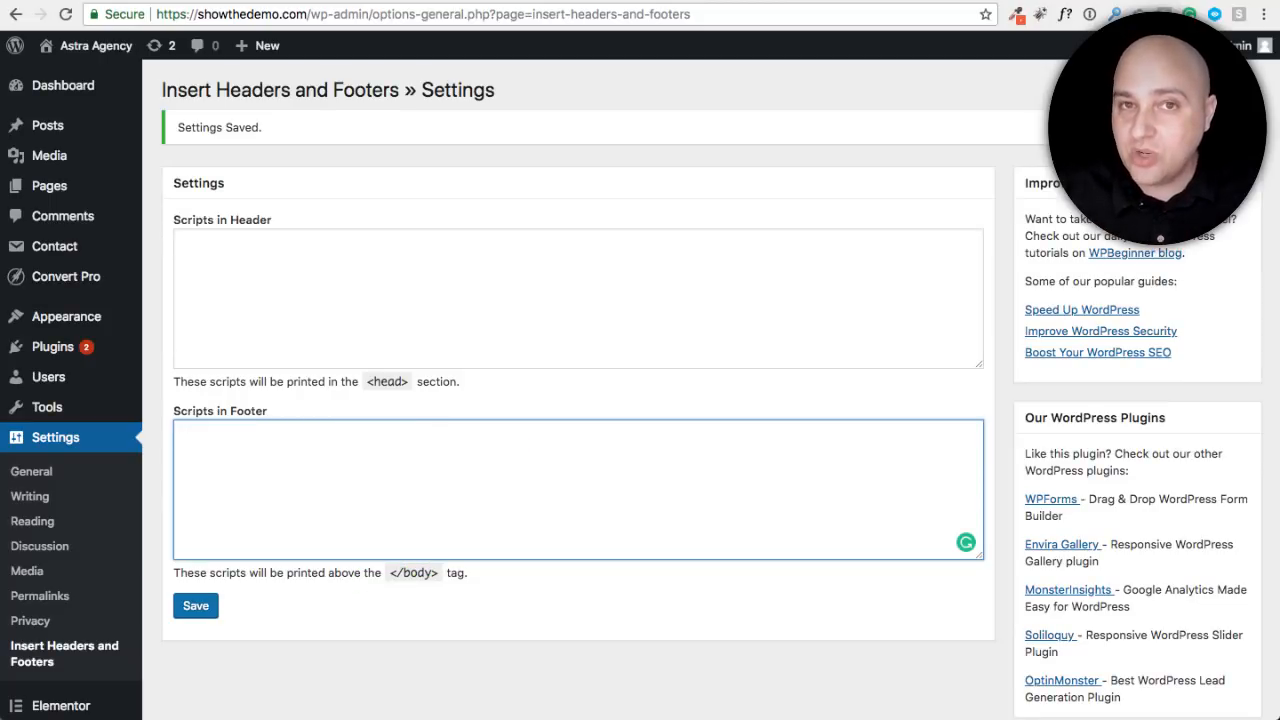
{"action": "left_click", "coordinate": [212, 610]}
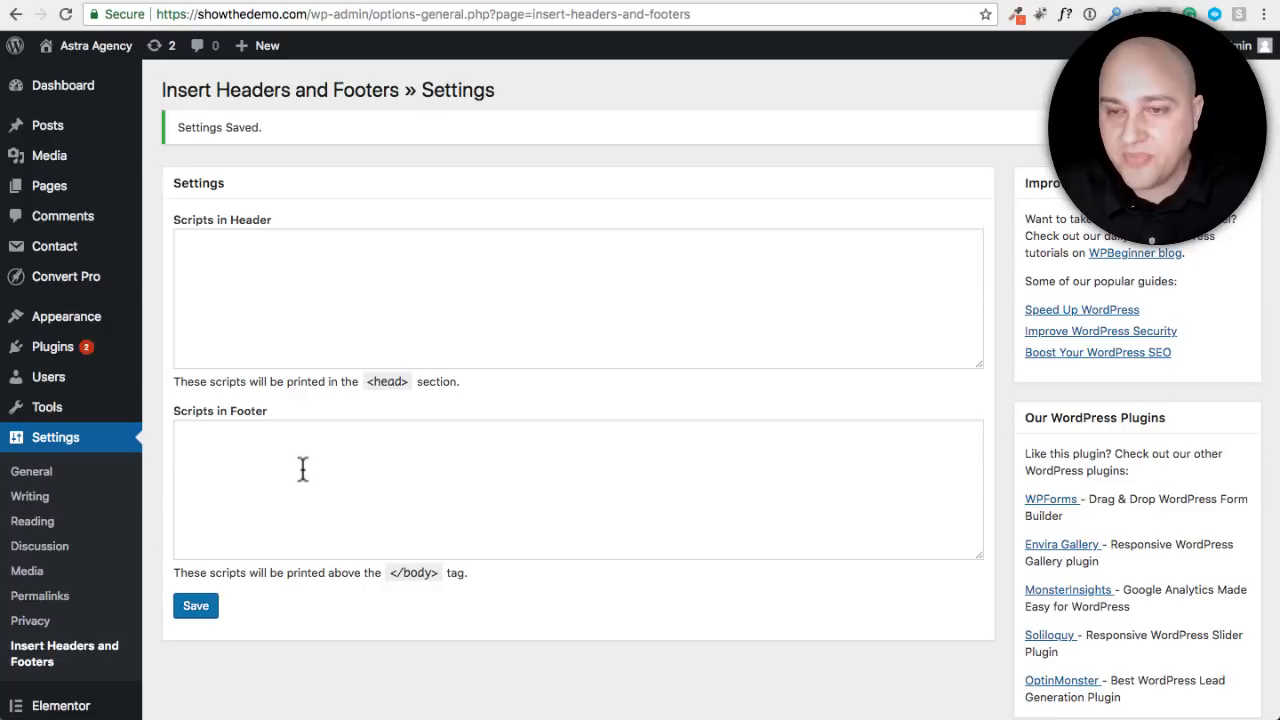
Create a custom layout titled FB Messenger Bot and paste the chat widget script into its code editor.
{"action": "mouse_move", "coordinate": [137, 318]}
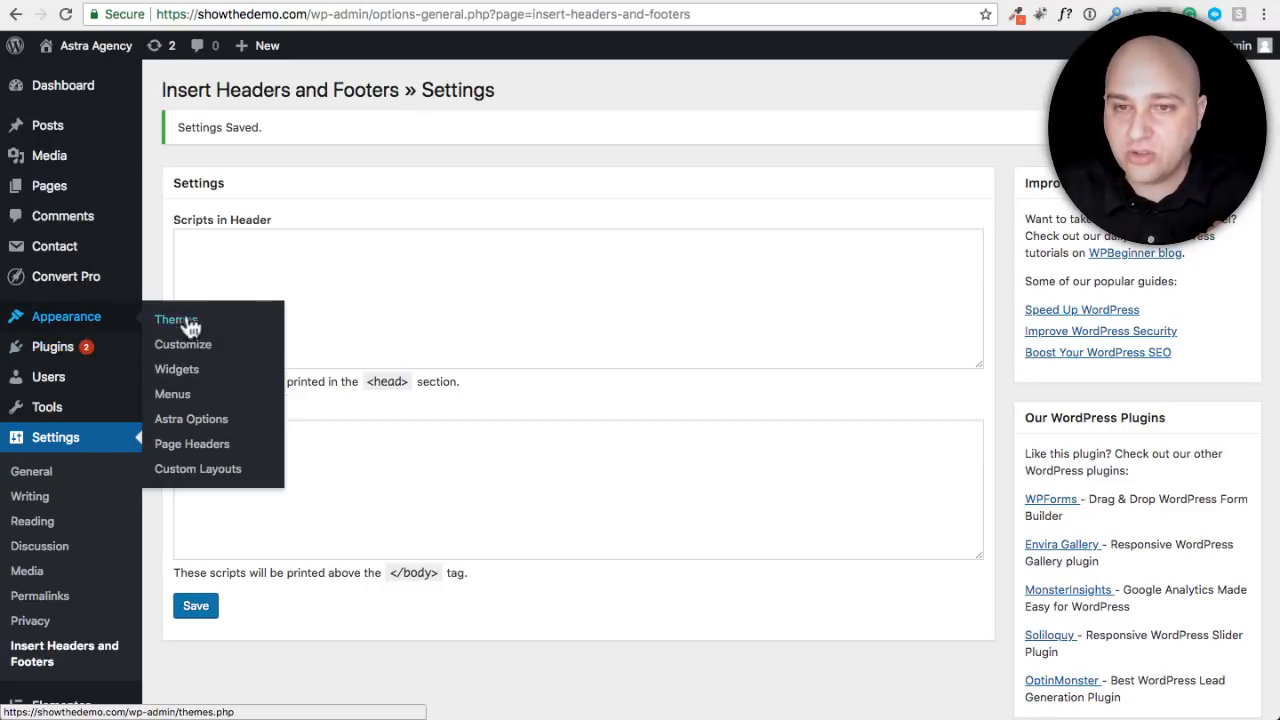
{"action": "left_click", "coordinate": [203, 470]}
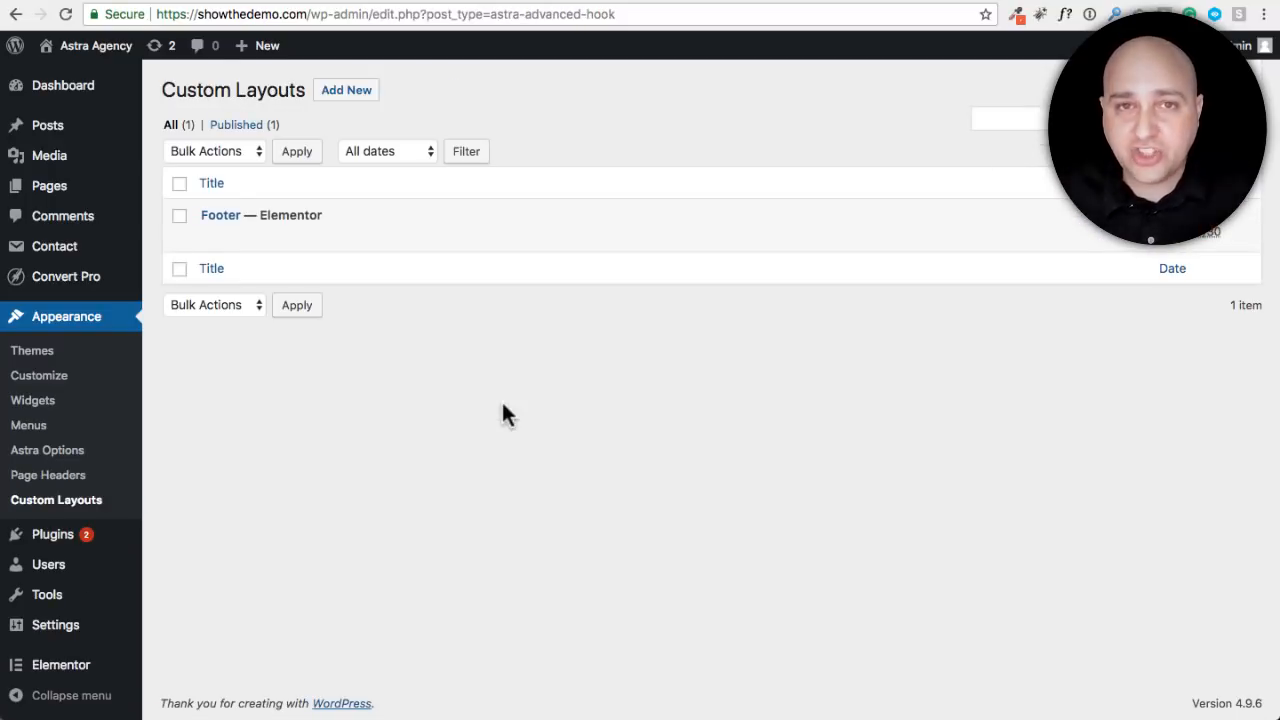
{"action": "left_click", "coordinate": [340, 92]}
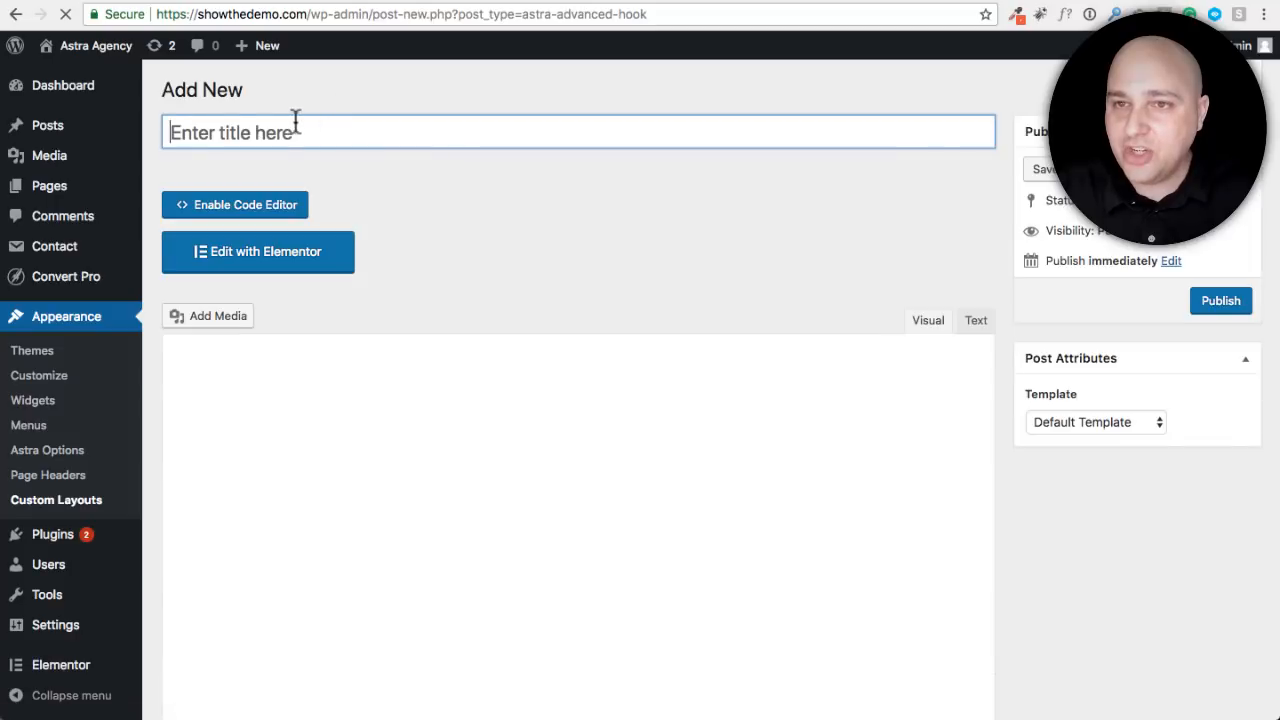
{"action": "left_click", "coordinate": [295, 122]}
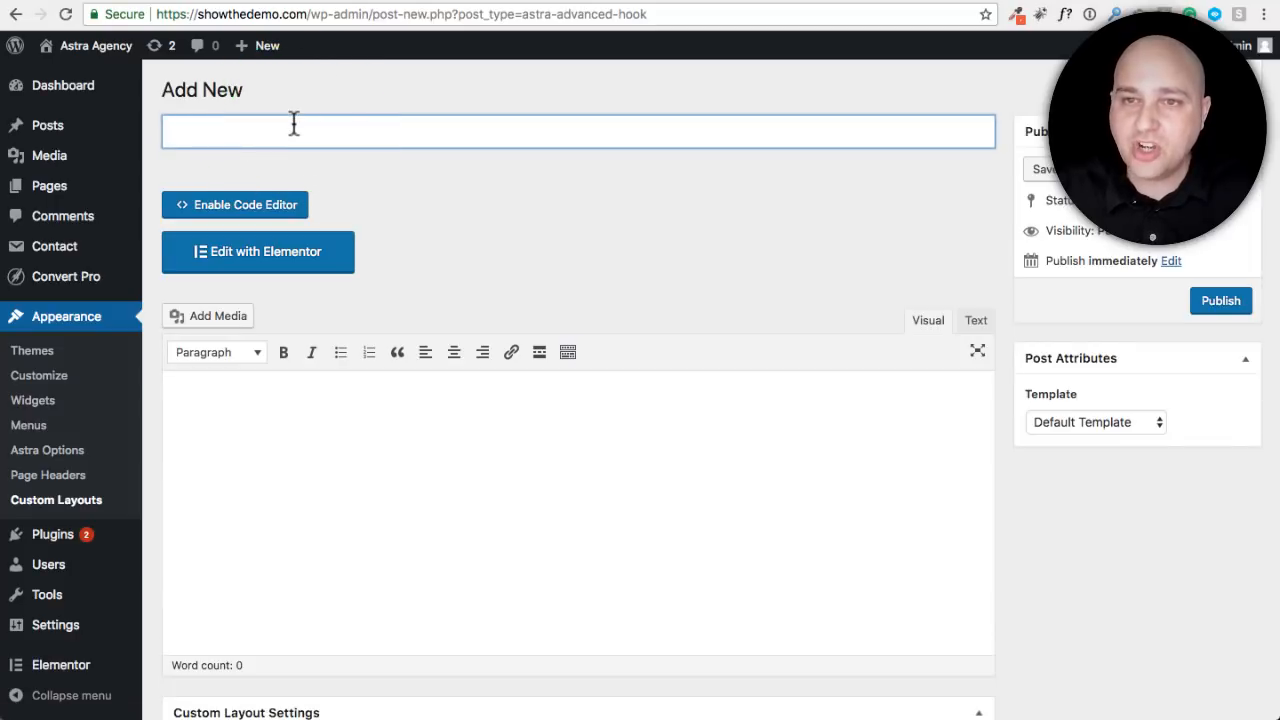
{"action": "type", "text": "FB Messenger Bot"}
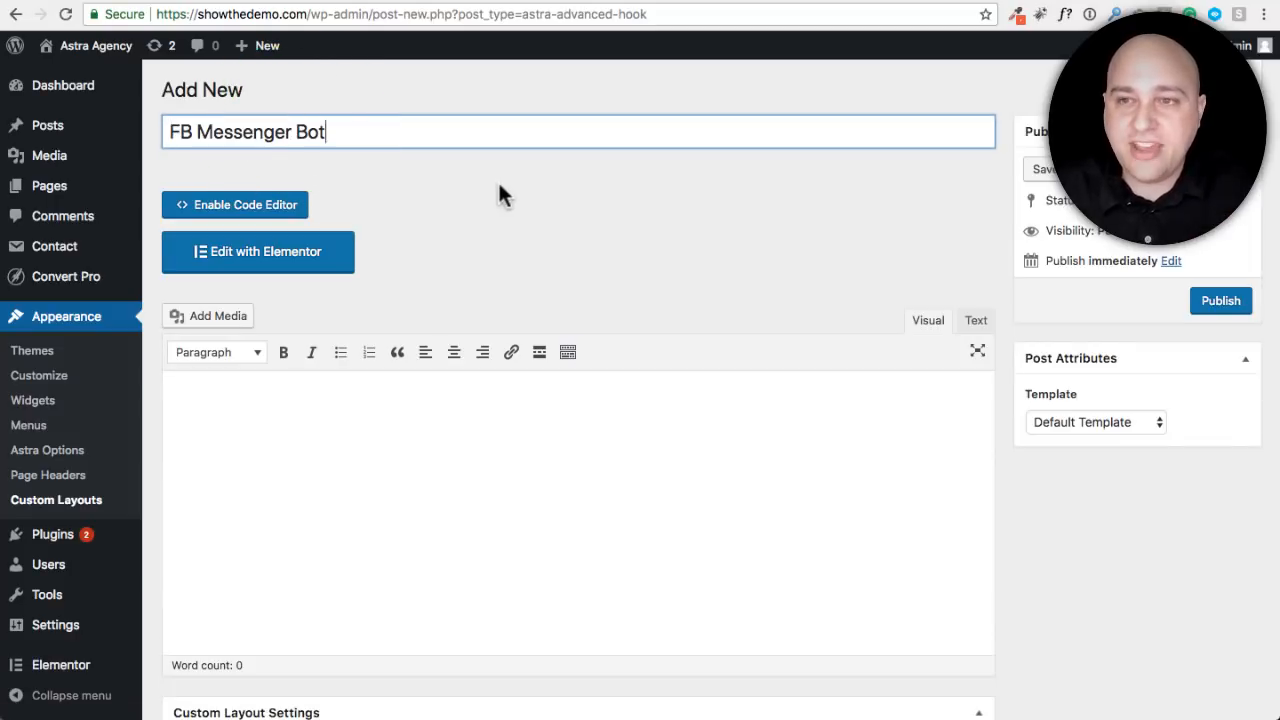
{"action": "left_click", "coordinate": [220, 210]}
{"action": "left_click_drag", "start_coordinate": [423, 243], "coordinate": [295, 228]}
{"action": "key", "text": "ctrl+v"}
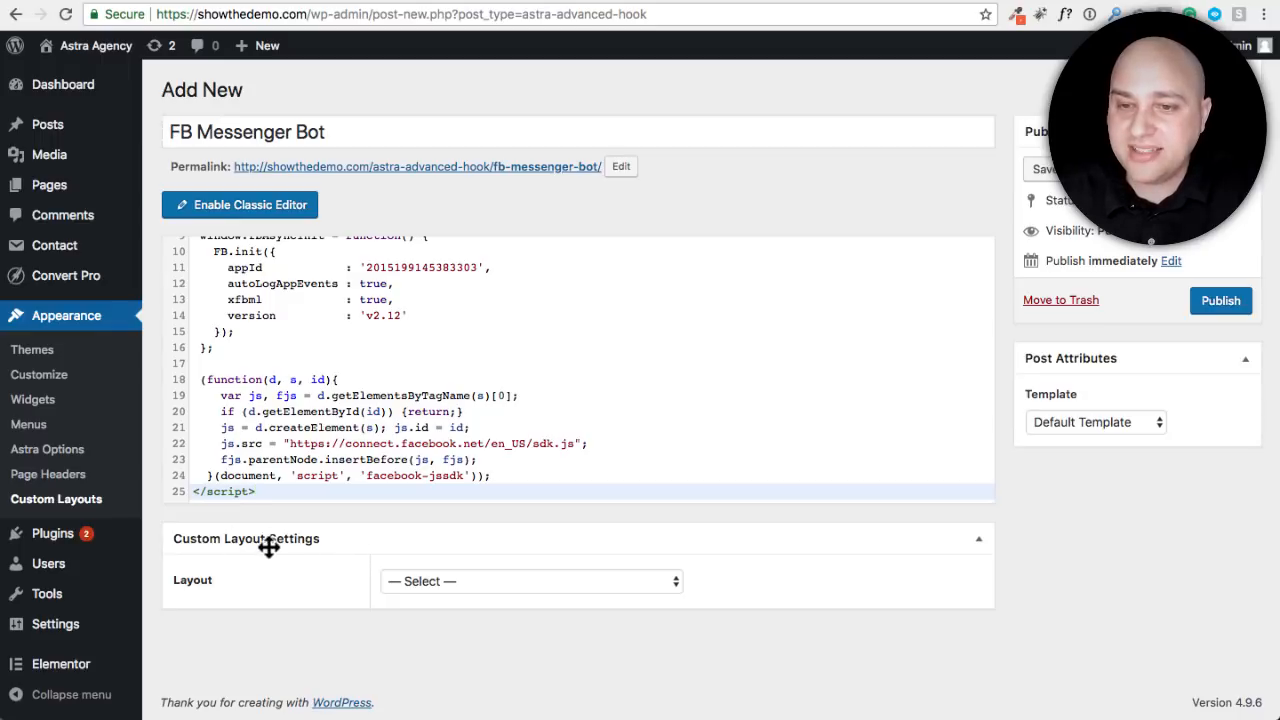
Set the custom layout's type to Hooks with the action wp_footer.
{"action": "left_click", "coordinate": [488, 585]}
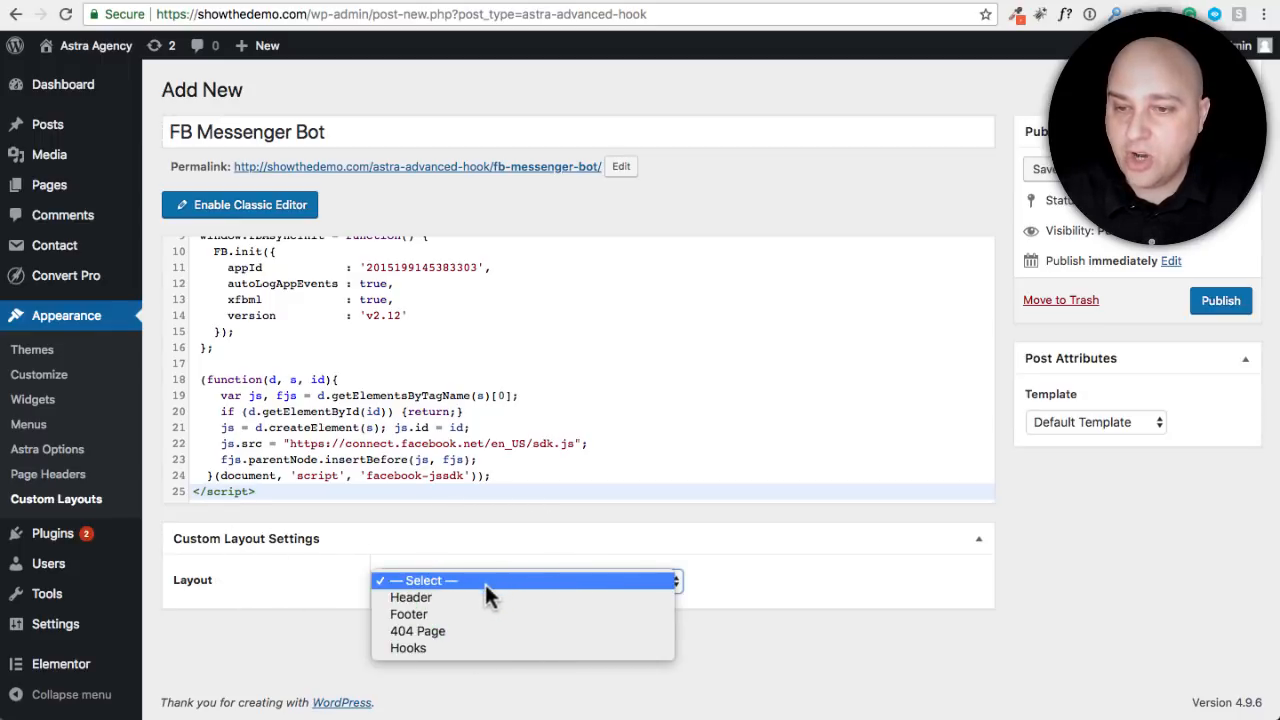
{"action": "left_click", "coordinate": [476, 648]}
{"action": "scroll", "coordinate": [345, 557], "scroll_direction": "down", "scroll_amount": 3}
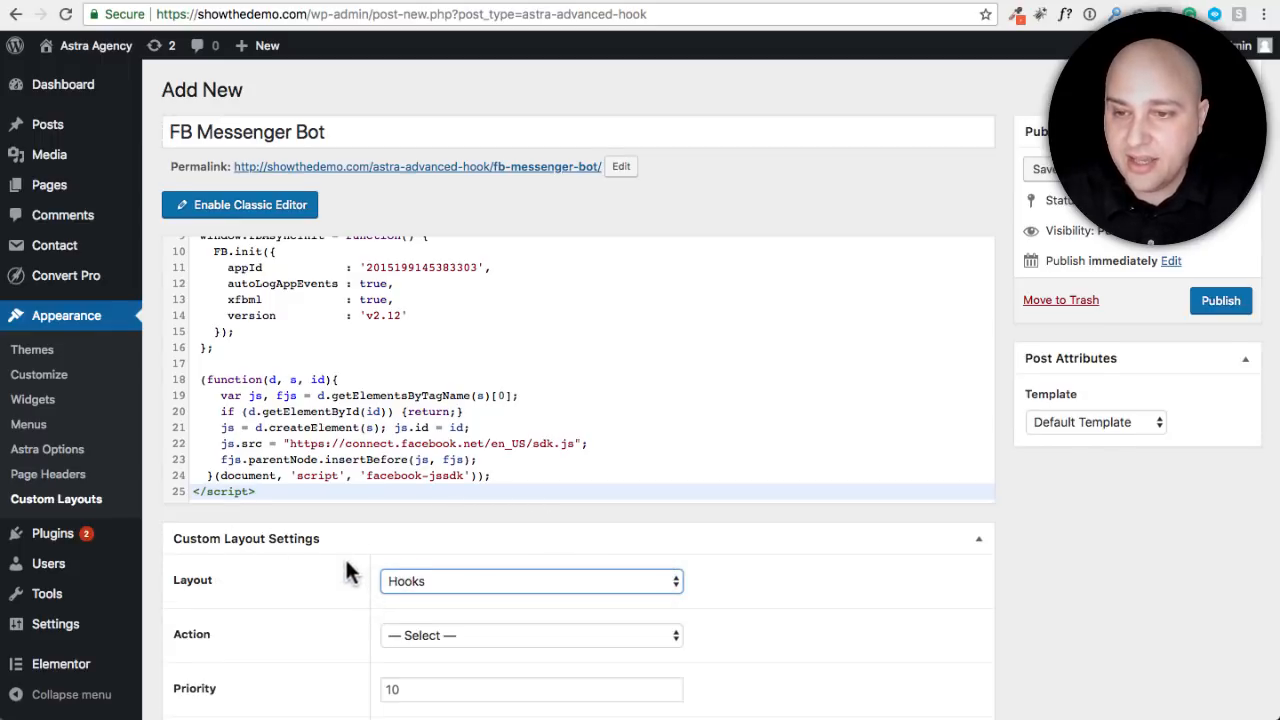
{"action": "left_click", "coordinate": [446, 466]}
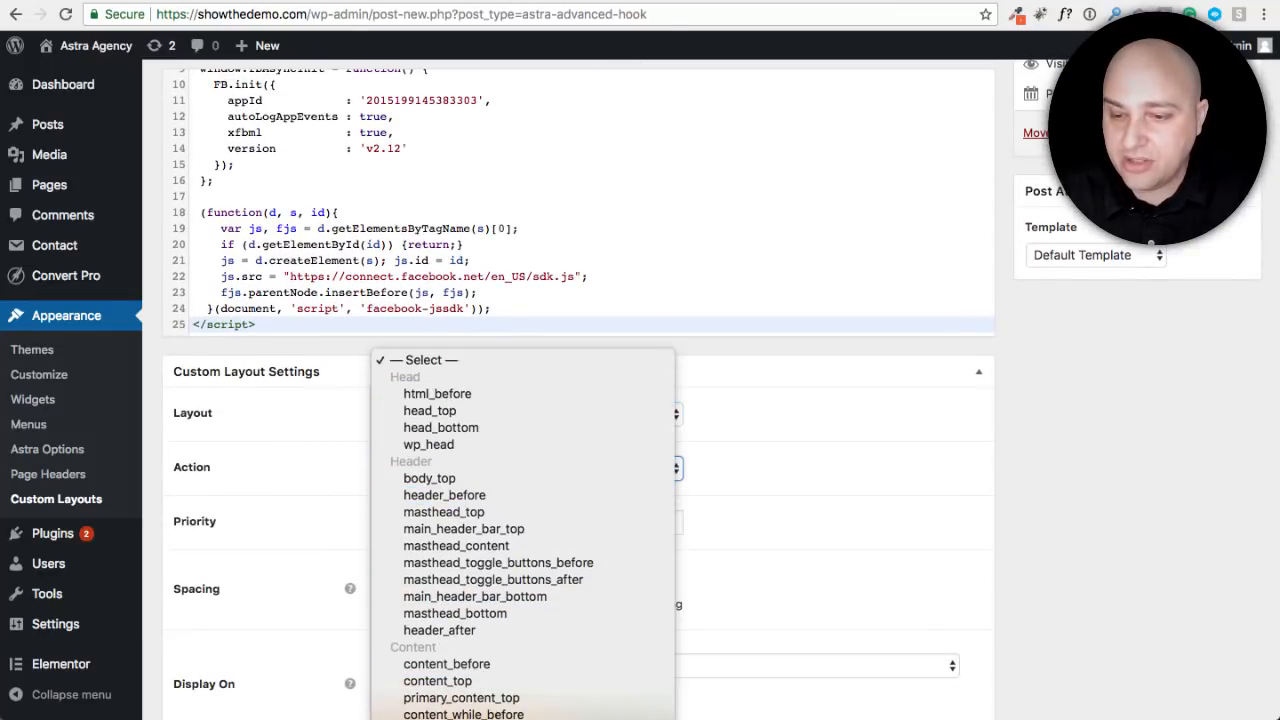
{"action": "left_click", "coordinate": [456, 717]}
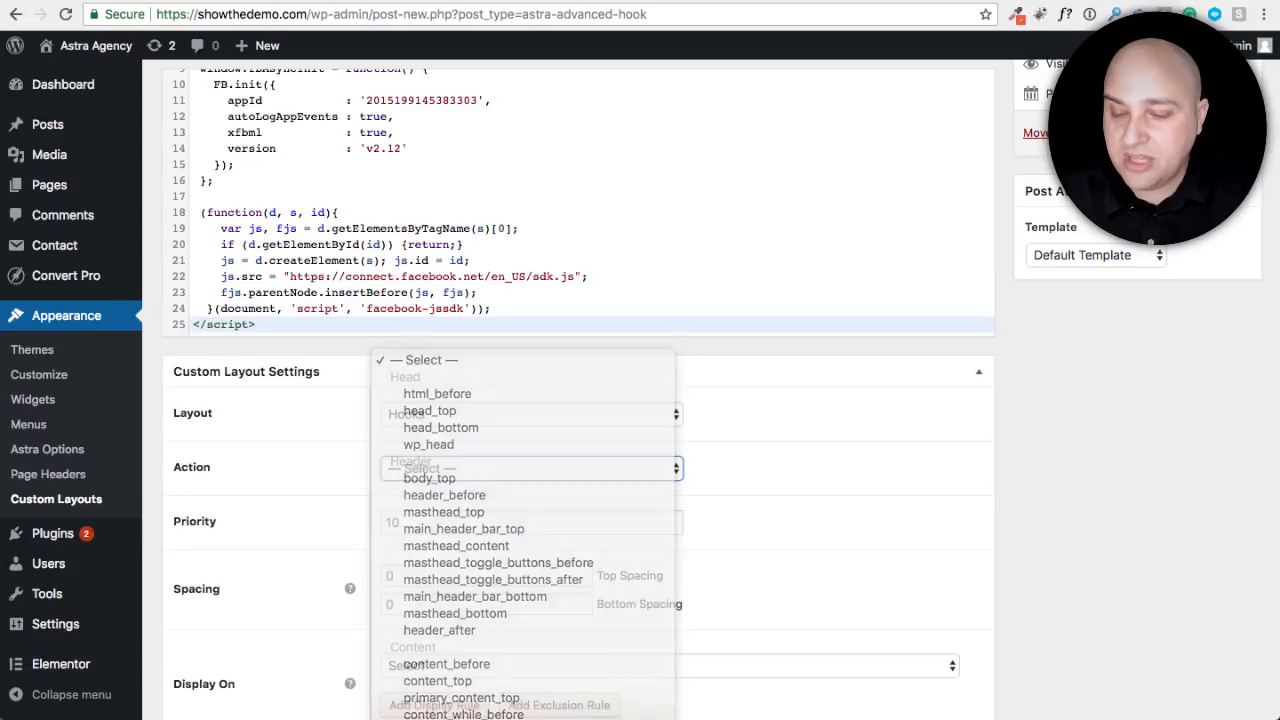
{"action": "left_click", "coordinate": [270, 482]}
Set the layout to display on specific pages, choose the Pricing page, and publish it.
{"action": "scroll", "coordinate": [280, 485], "scroll_direction": "down", "scroll_amount": 5}
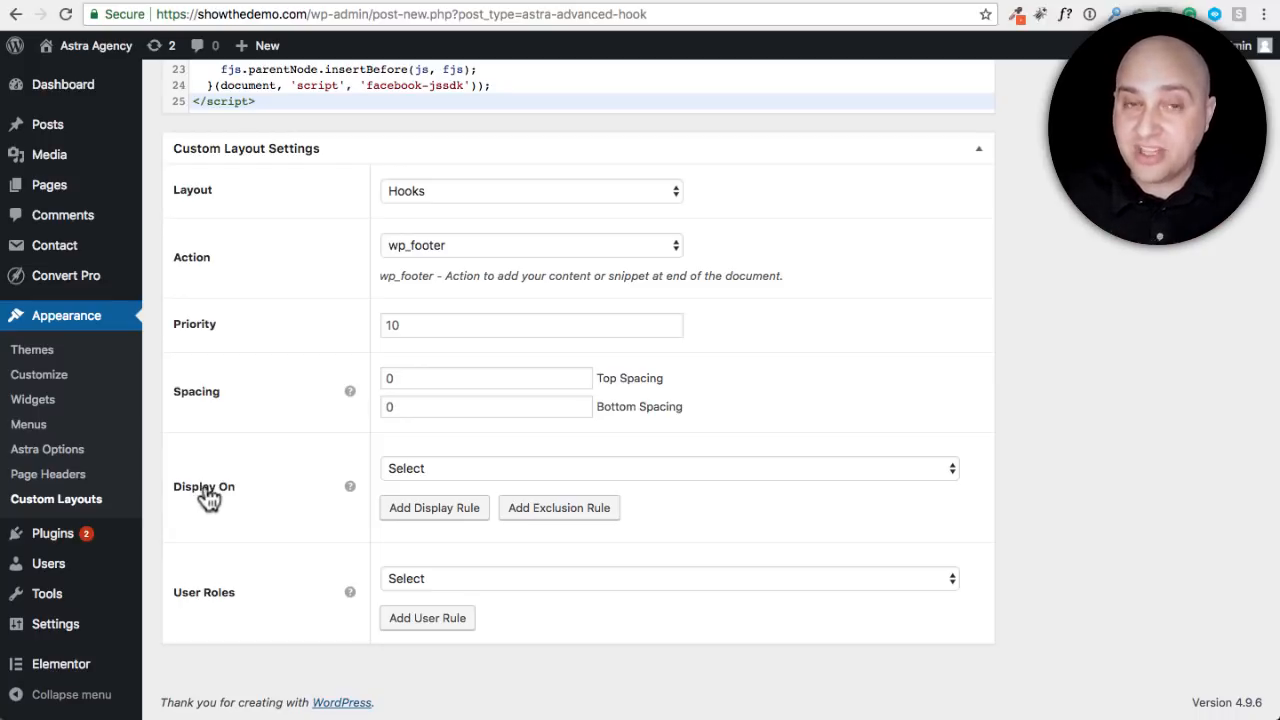
{"action": "left_click", "coordinate": [423, 468]}
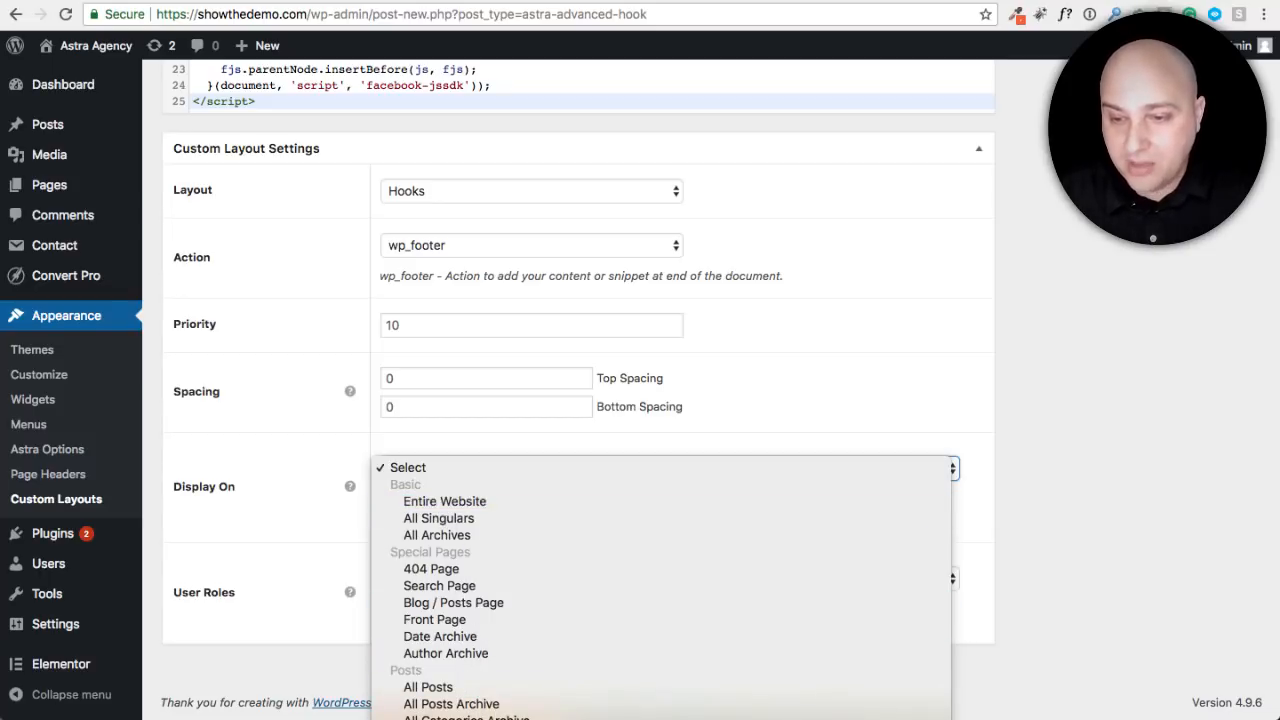
{"action": "left_click", "coordinate": [405, 683]}
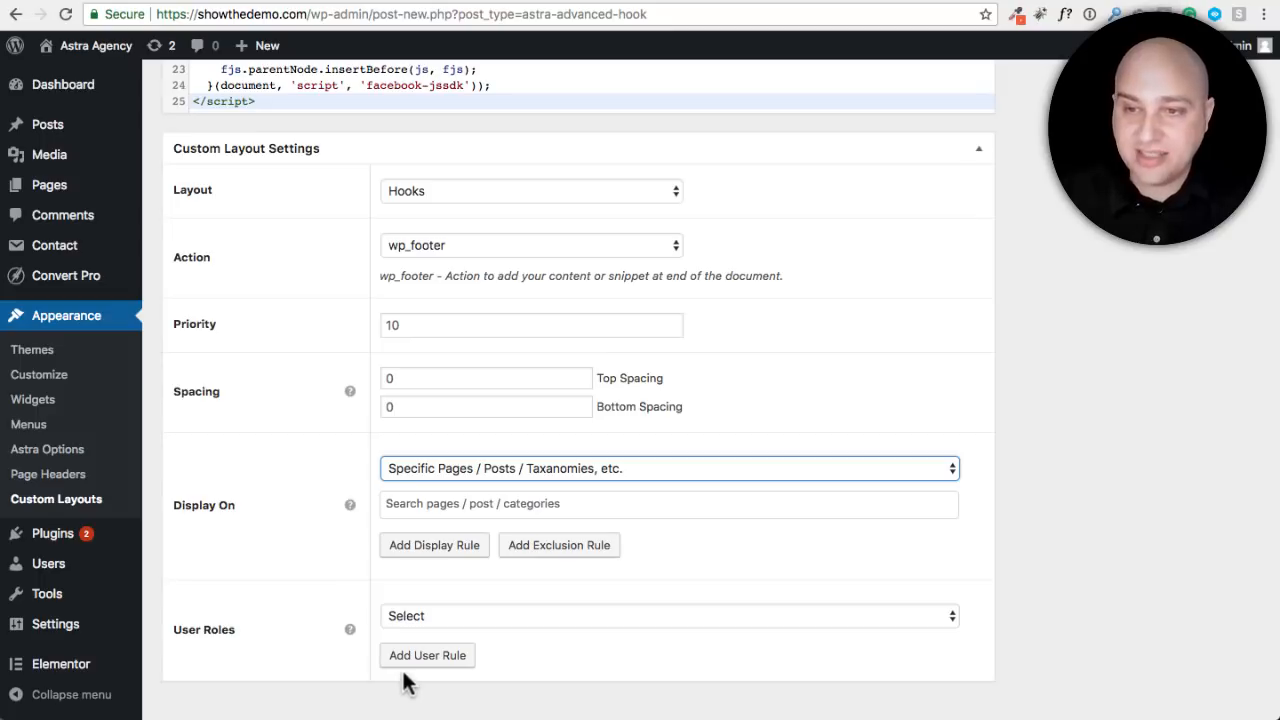
{"action": "left_click", "coordinate": [444, 500]}
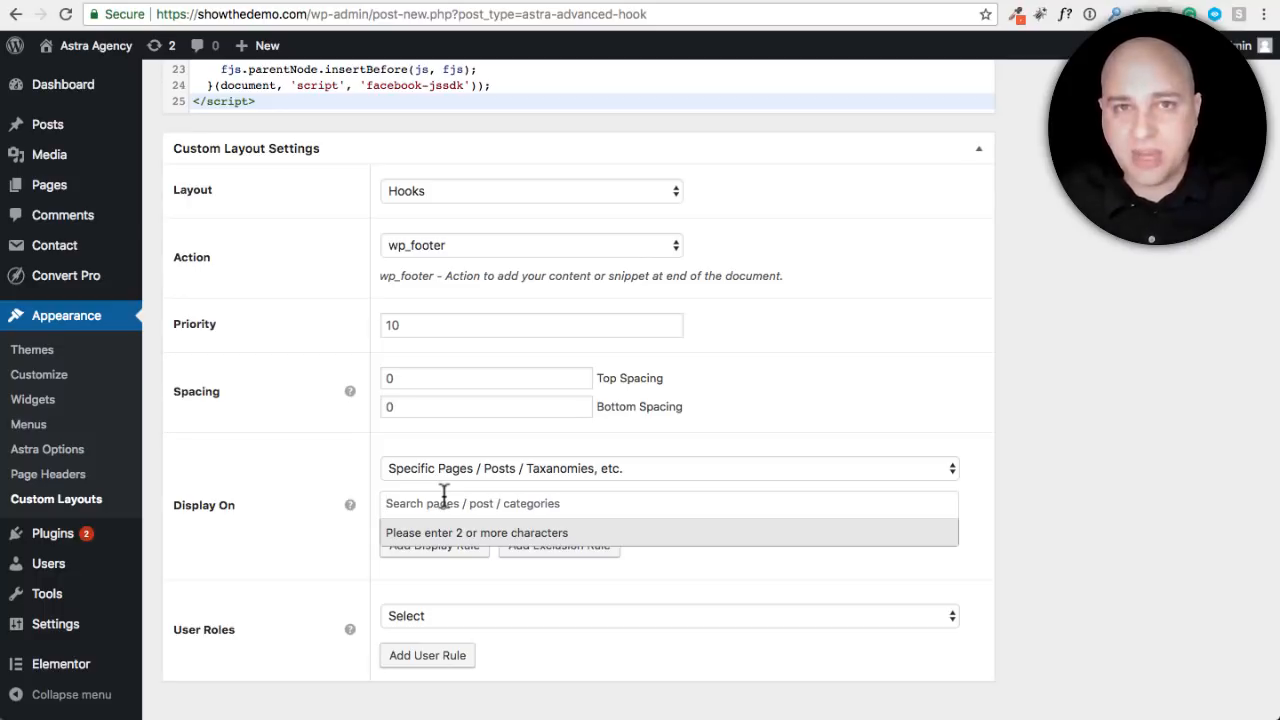
{"action": "type", "text": "pri"}
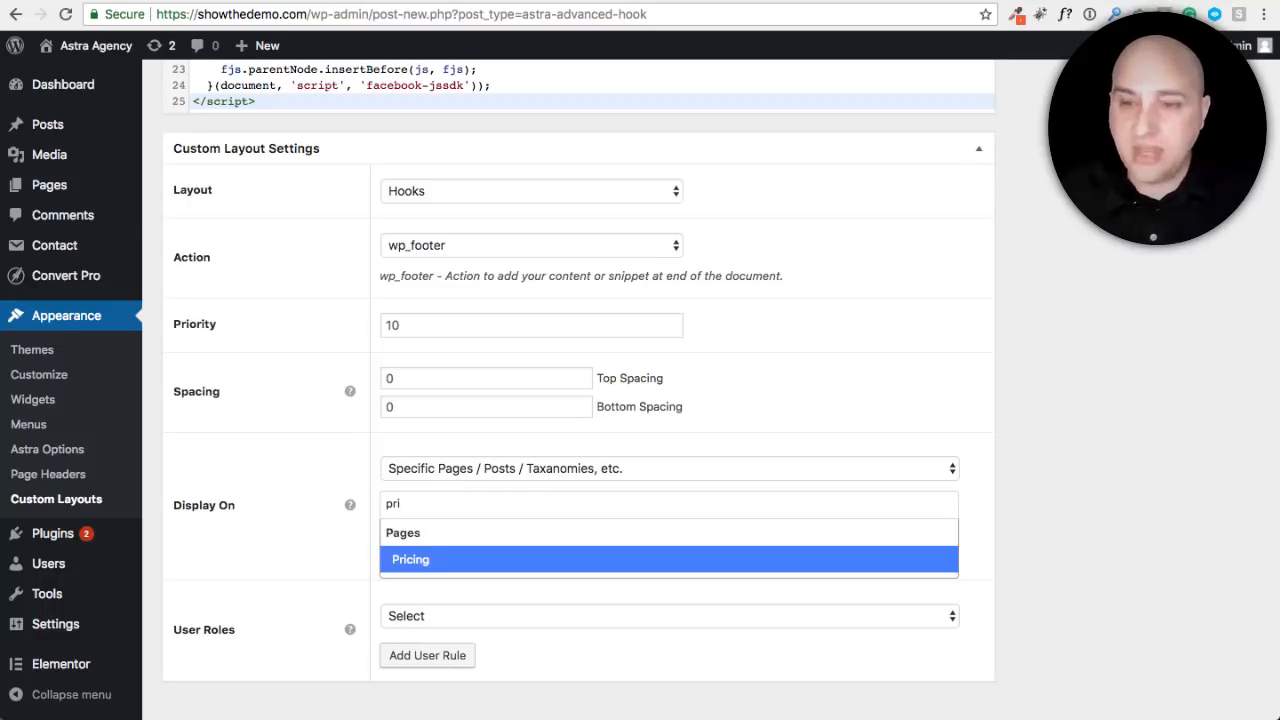
{"action": "left_click", "coordinate": [434, 555]}
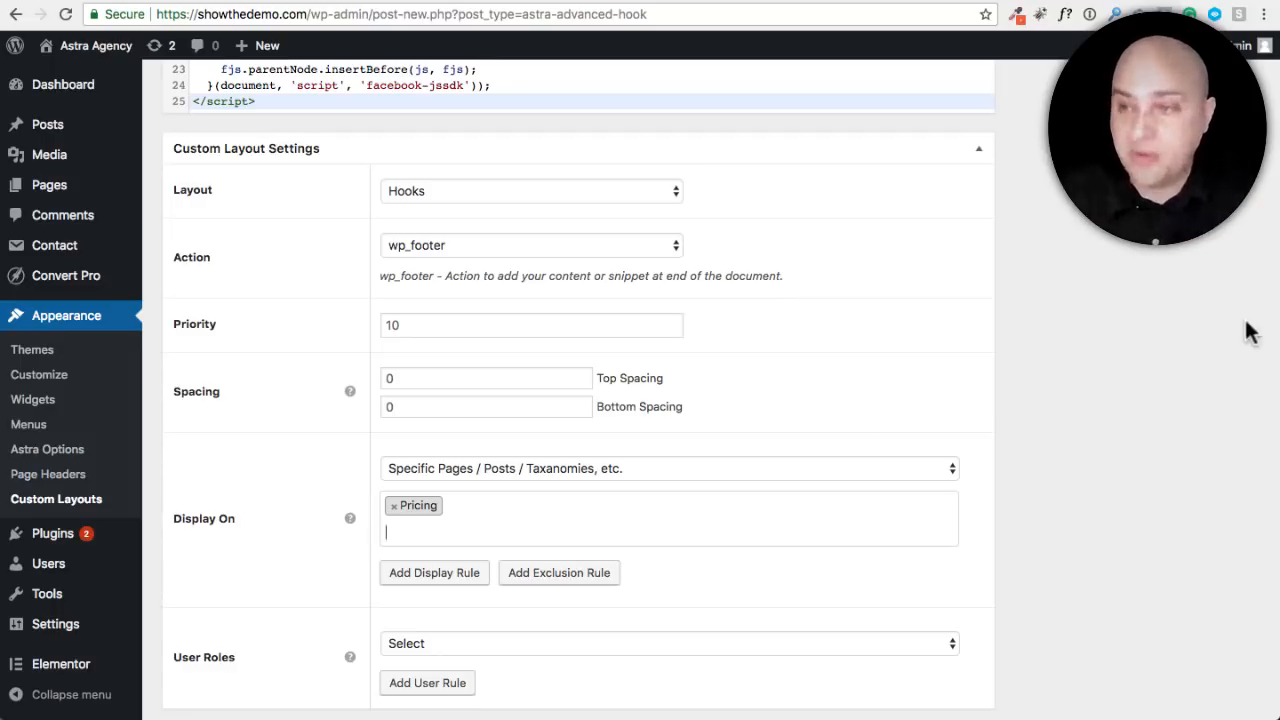
{"action": "scroll", "coordinate": [1246, 331], "scroll_direction": "up", "scroll_amount": 5}
{"action": "left_click", "coordinate": [1218, 303]}
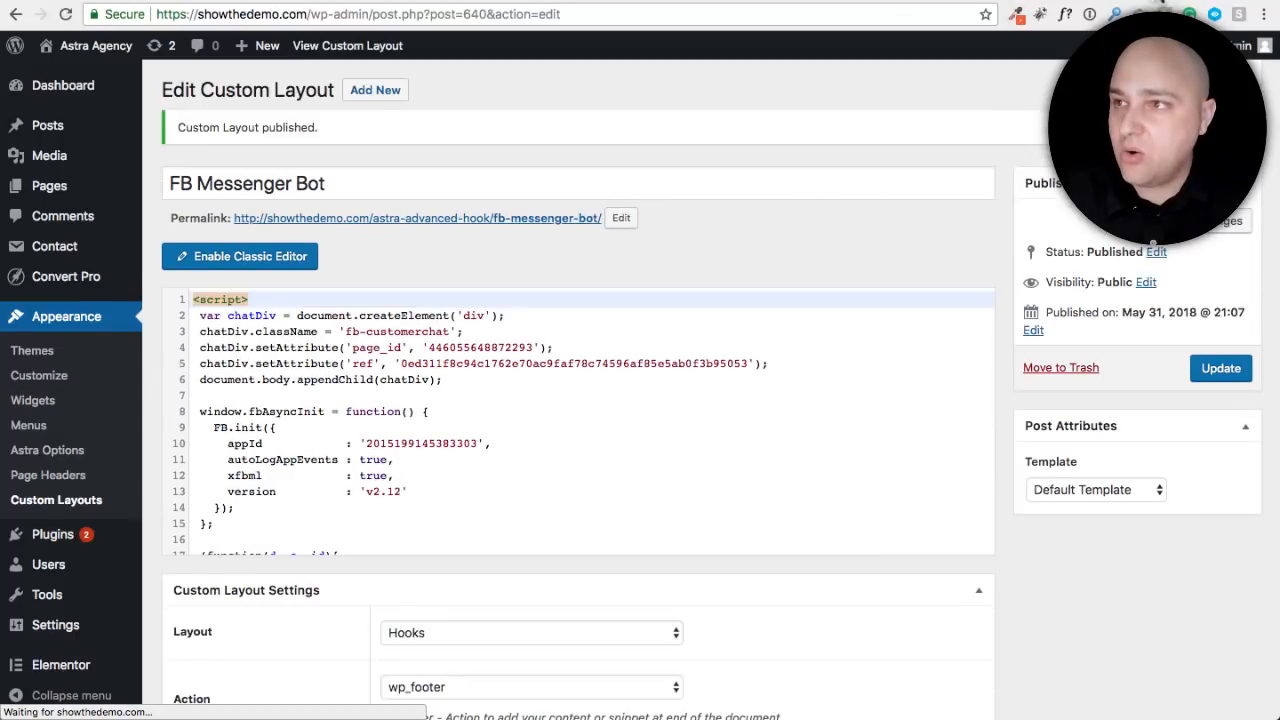
Reload the website's home page and open its Pricing page to check where the chat widget appears.
{"action": "left_click", "coordinate": [202, 1]}
{"action": "left_click", "coordinate": [65, 14]}
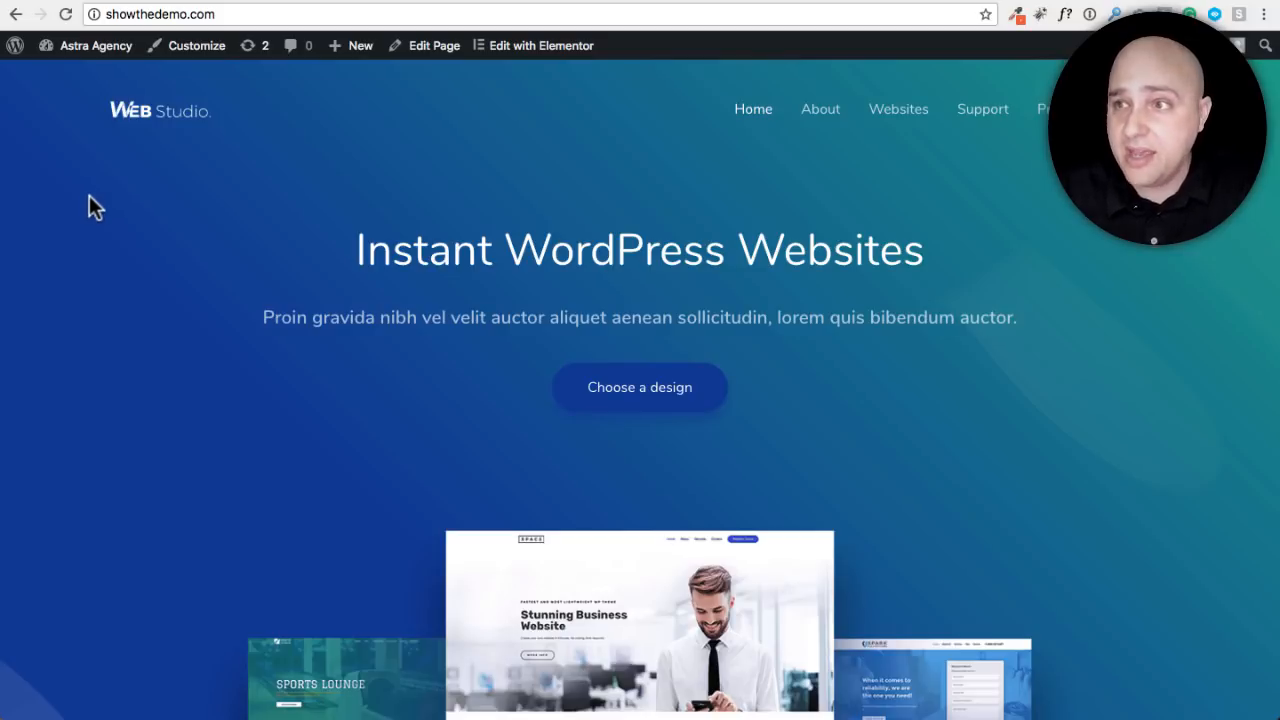
{"action": "left_click", "coordinate": [1045, 110]}
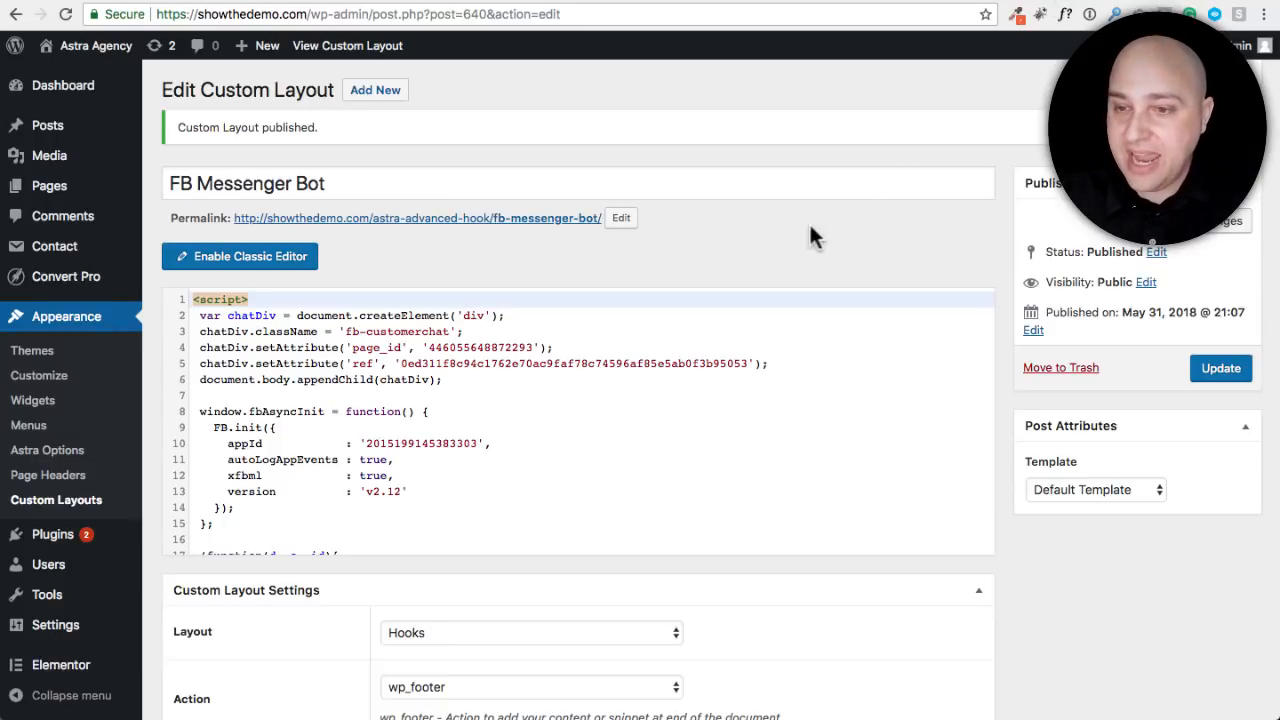
Review the FB Messenger Bot layout's display settings and the available user role options without changing them.
{"action": "scroll", "coordinate": [814, 218], "scroll_direction": "down", "scroll_amount": 10}
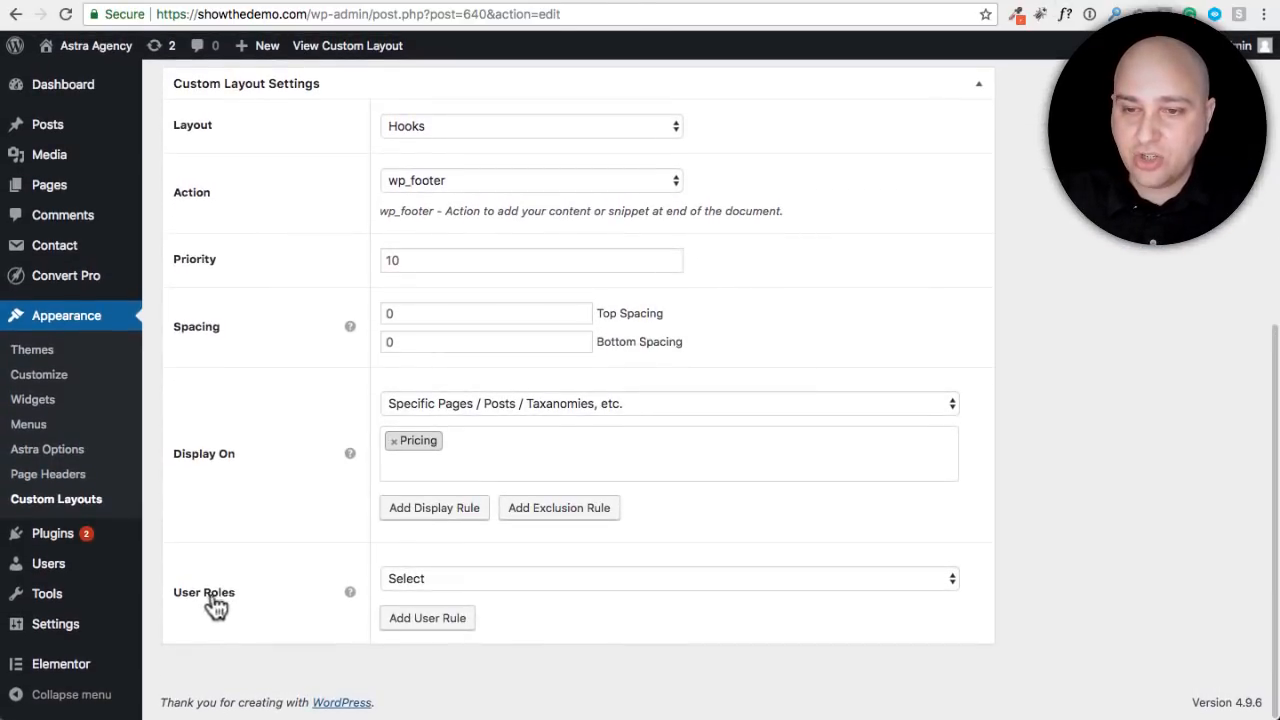
{"action": "left_click", "coordinate": [462, 578]}
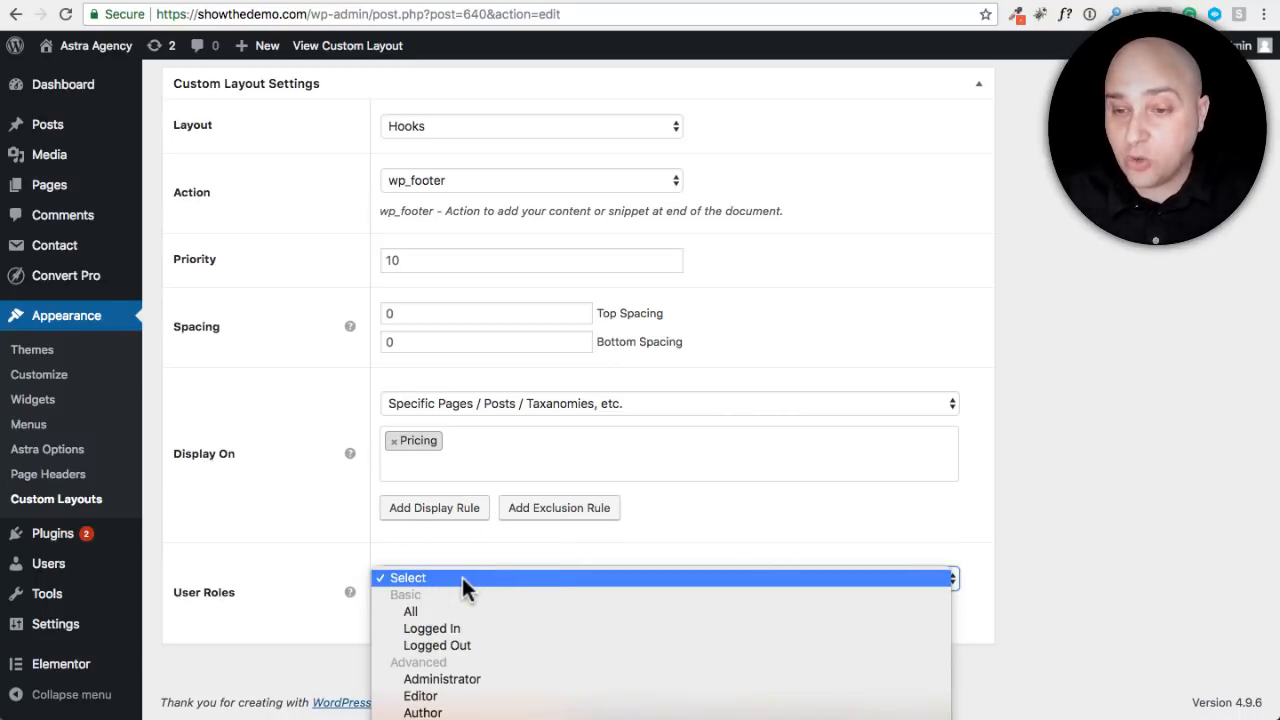
{"action": "left_click", "coordinate": [251, 471]}
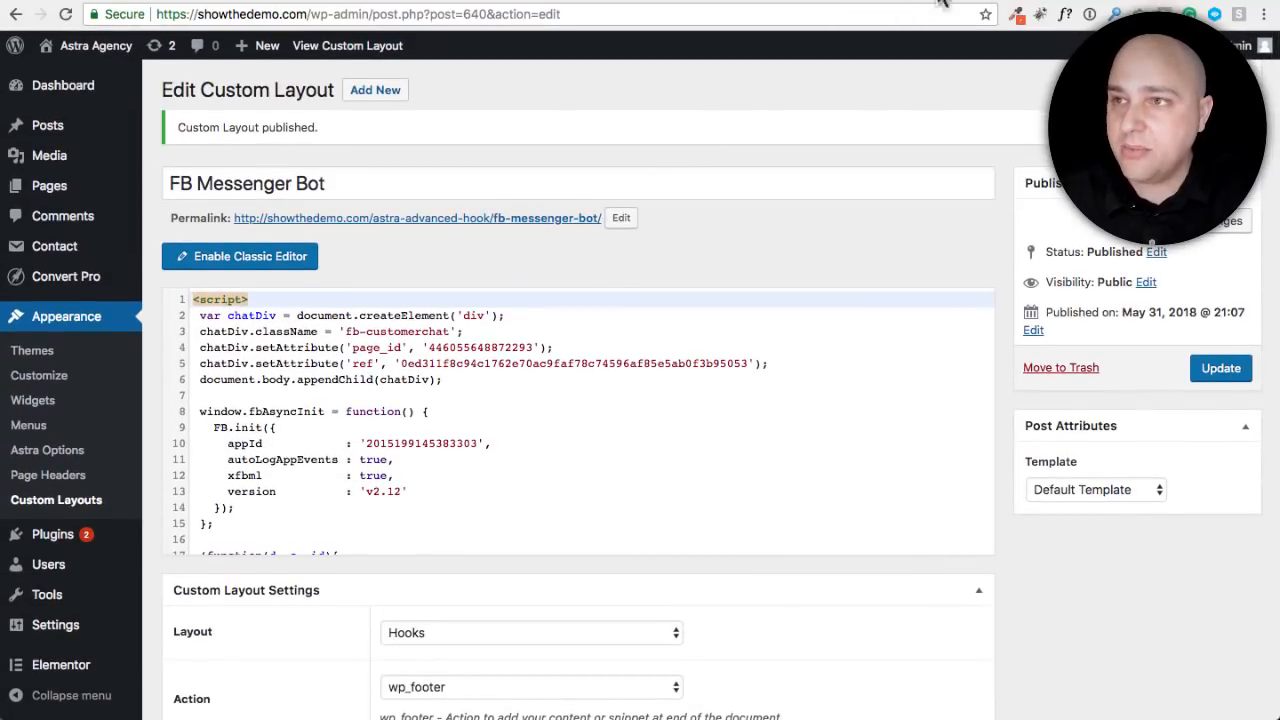
Switch to MobileMonkey and disconnect the WPCrafter.com Facebook page in the Tutorial bot's settings.
{"action": "left_click", "coordinate": [902, 4]}
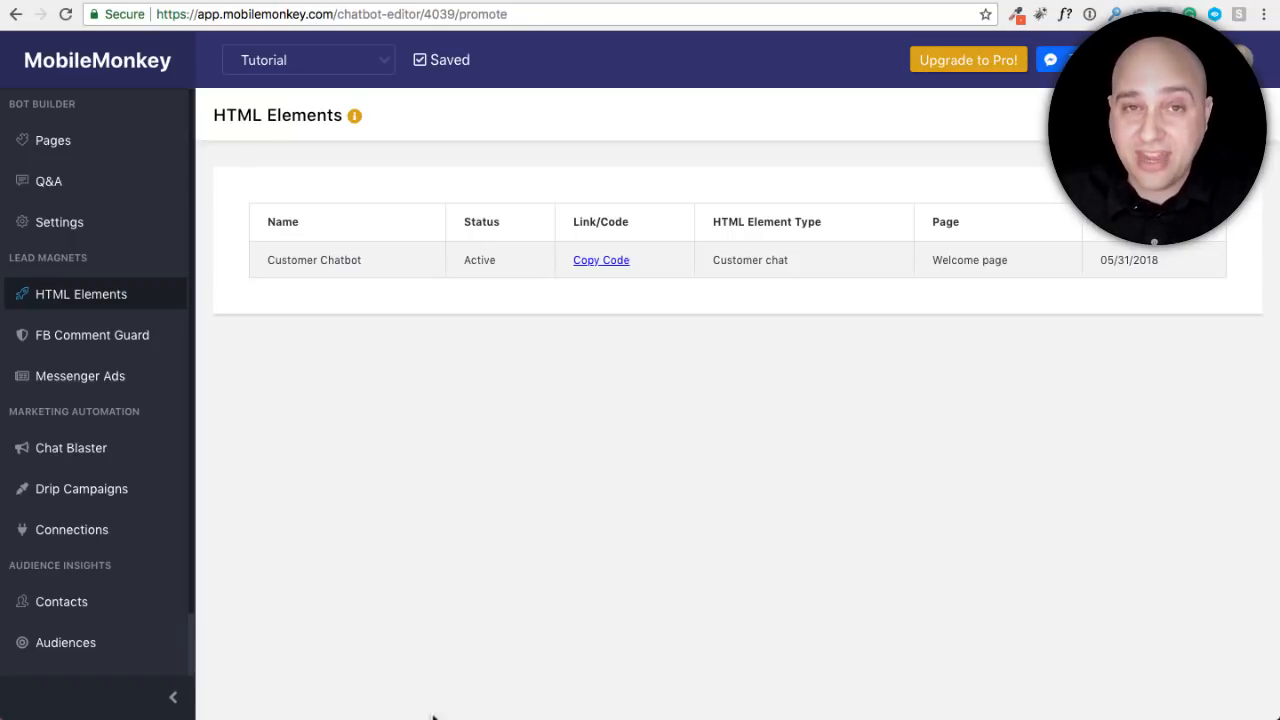
{"action": "left_click", "coordinate": [87, 222]}
{"action": "scroll", "coordinate": [546, 393], "scroll_direction": "down", "scroll_amount": 1}
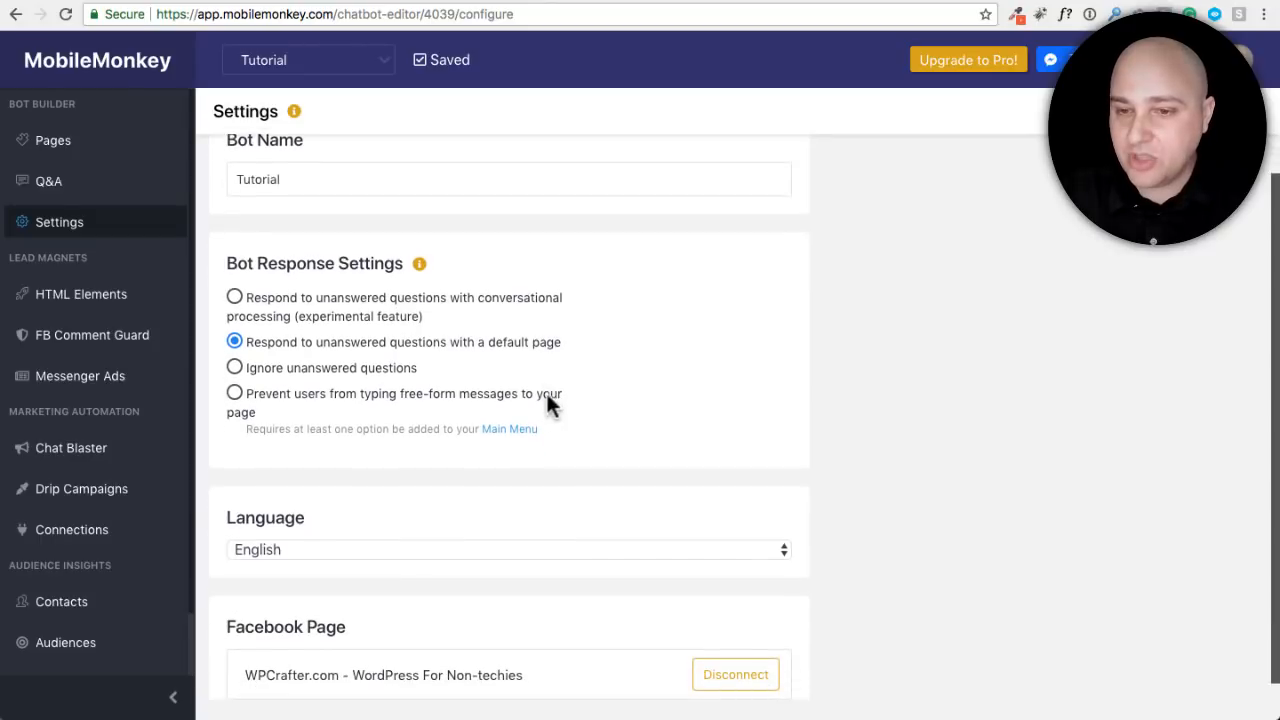
{"action": "left_click", "coordinate": [745, 680]}
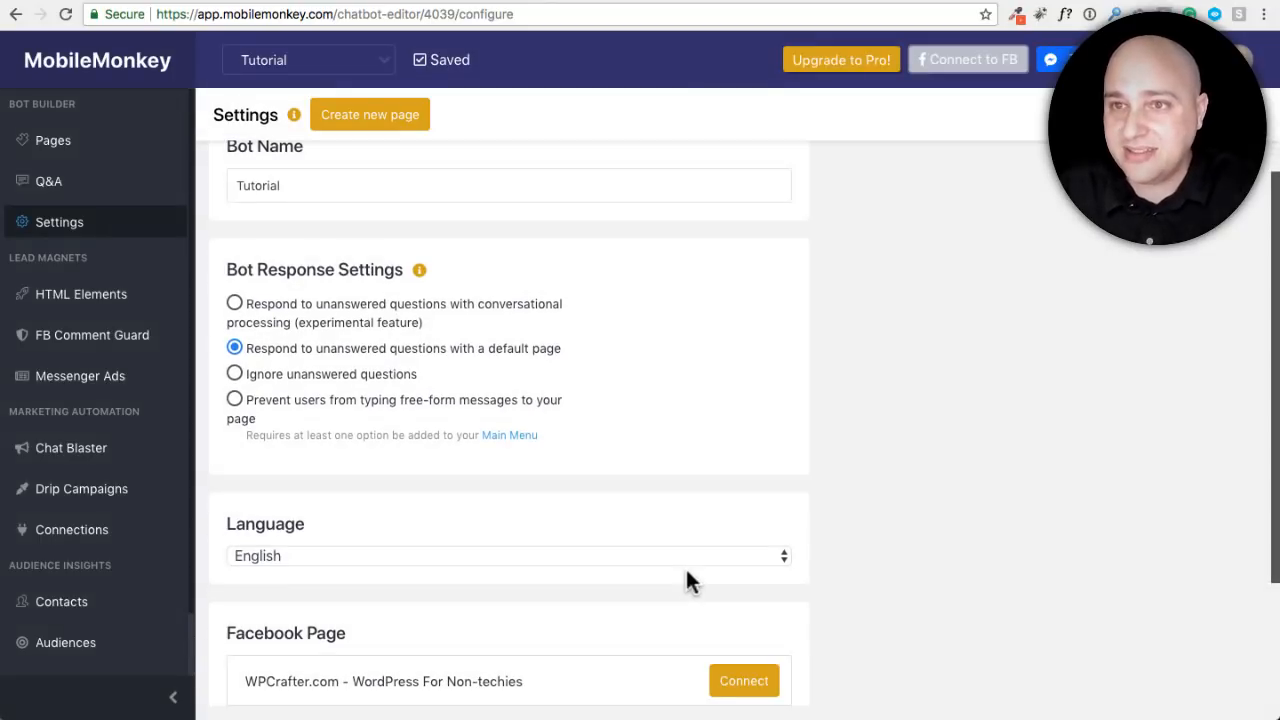
Open the WPCrafter Chatbot from the dashboard and connect it to the WPCrafter.com Facebook page in its settings.
{"action": "left_click", "coordinate": [106, 70]}
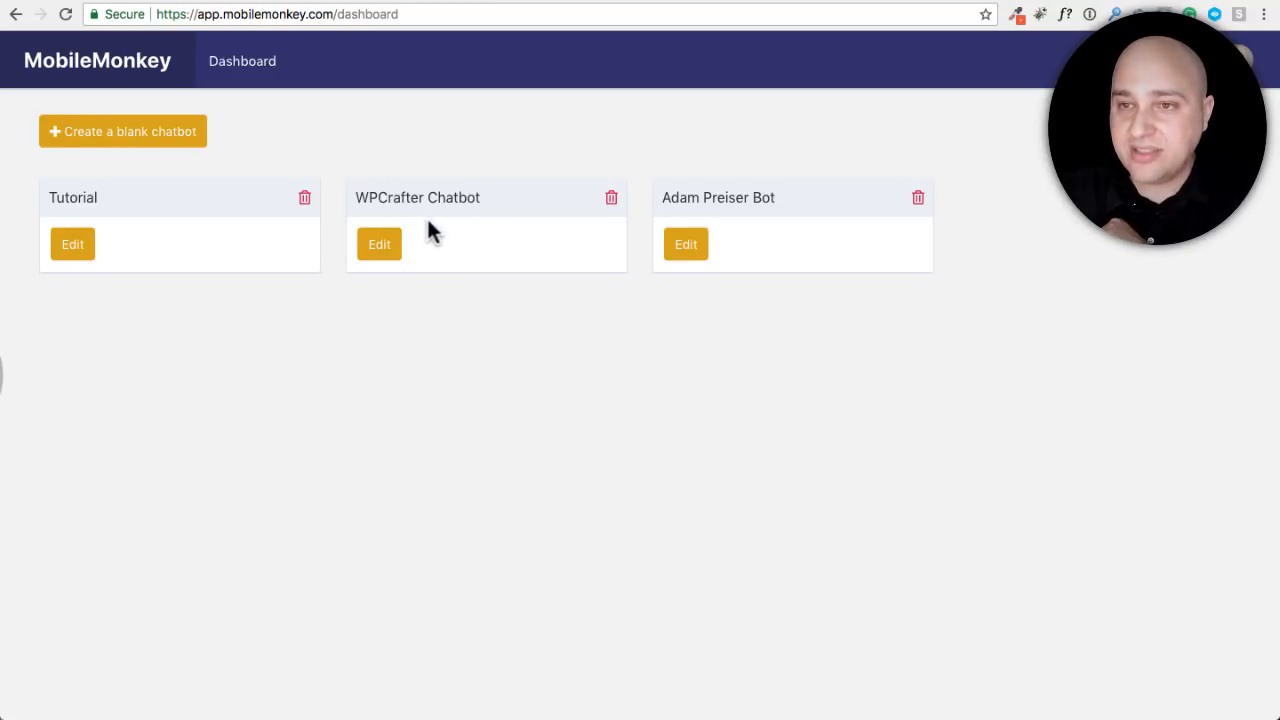
{"action": "left_click", "coordinate": [386, 252]}
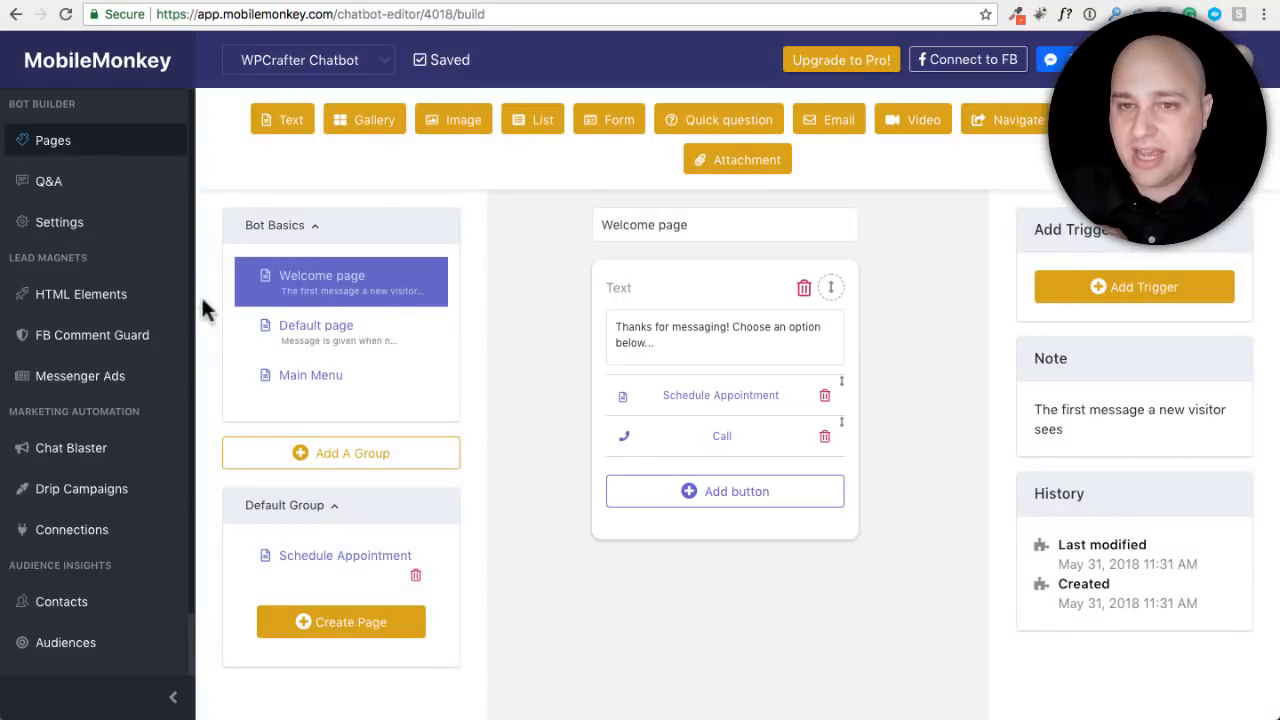
{"action": "left_click", "coordinate": [57, 228]}
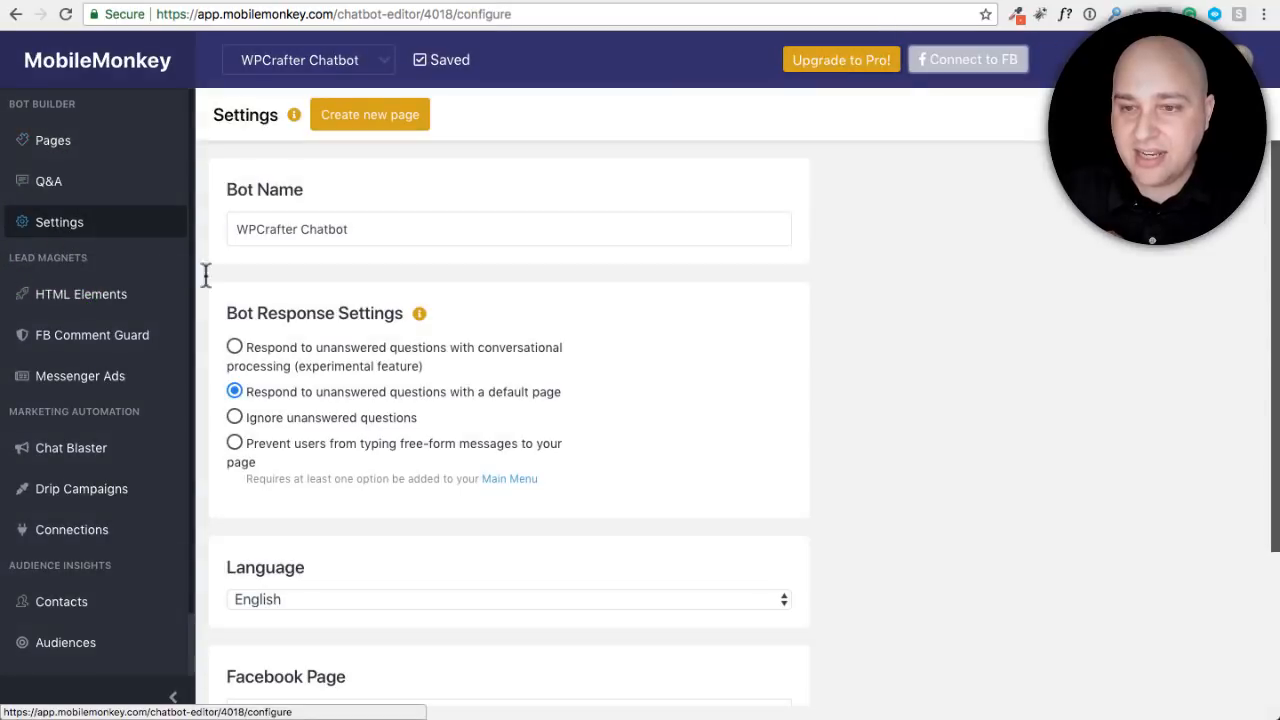
{"action": "scroll", "coordinate": [470, 350], "scroll_direction": "down", "scroll_amount": 2}
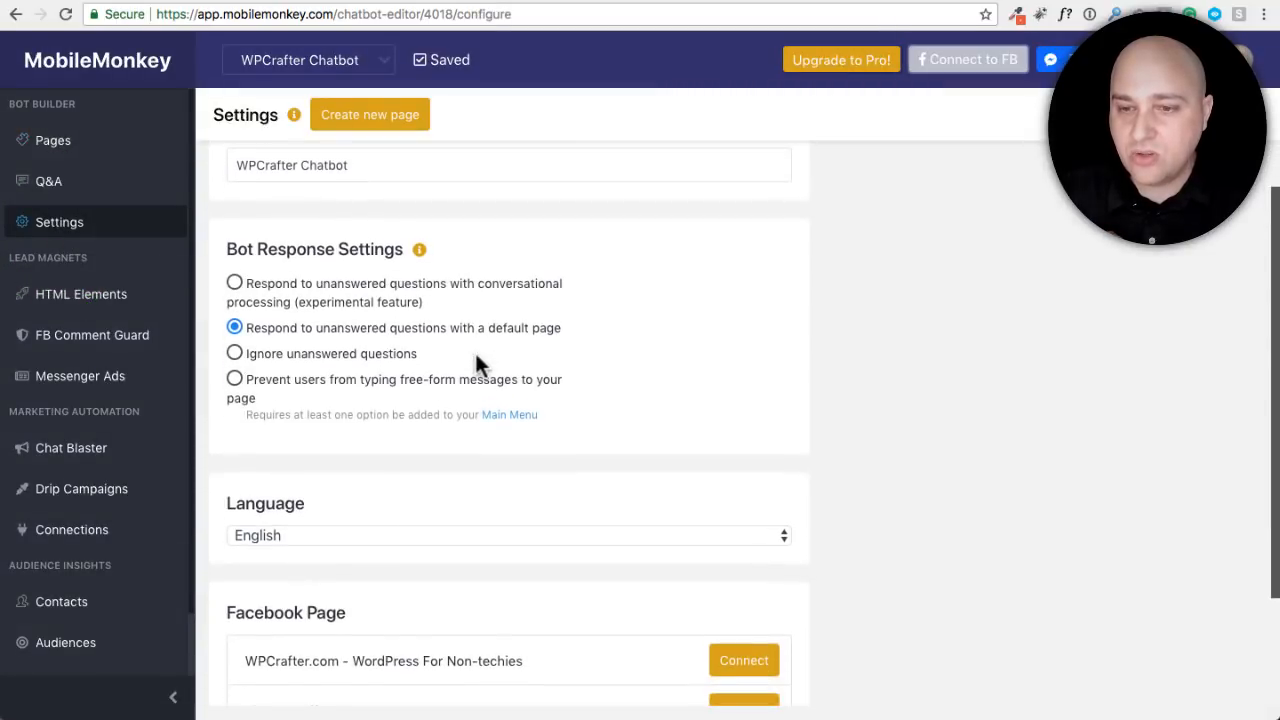
{"action": "left_click", "coordinate": [743, 661]}
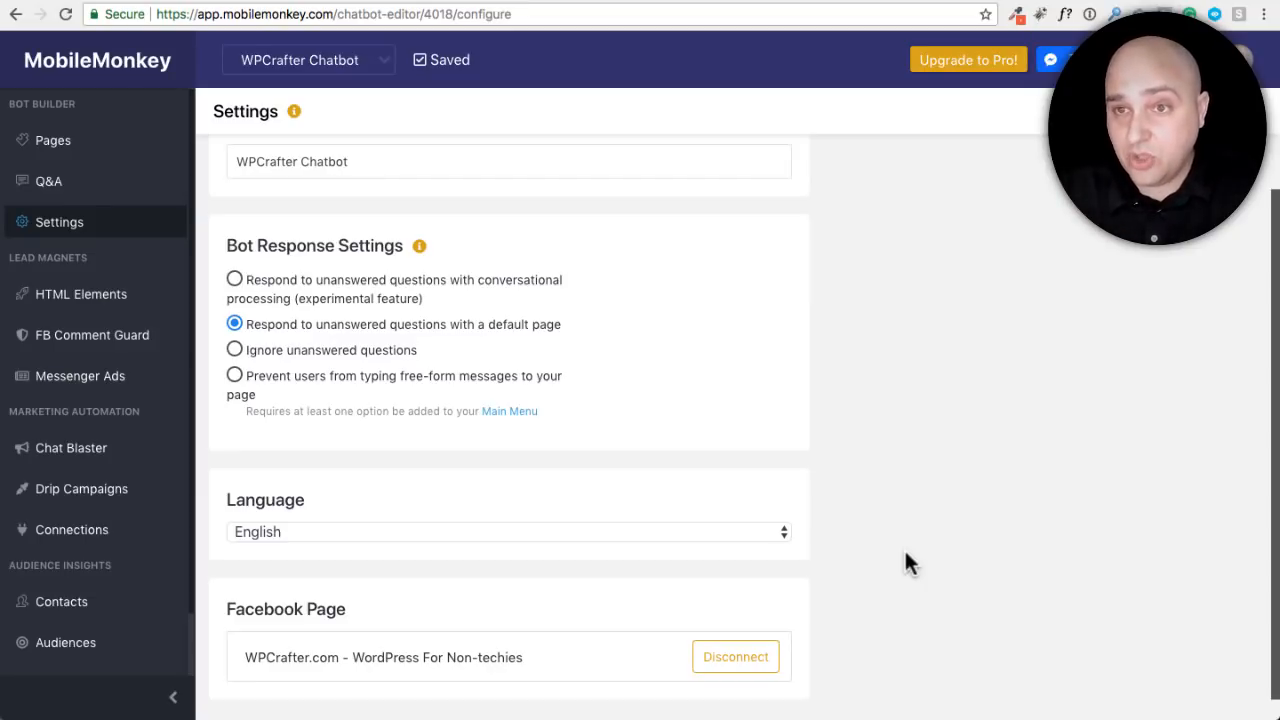
{"action": "scroll", "coordinate": [928, 520], "scroll_direction": "up", "scroll_amount": 1}
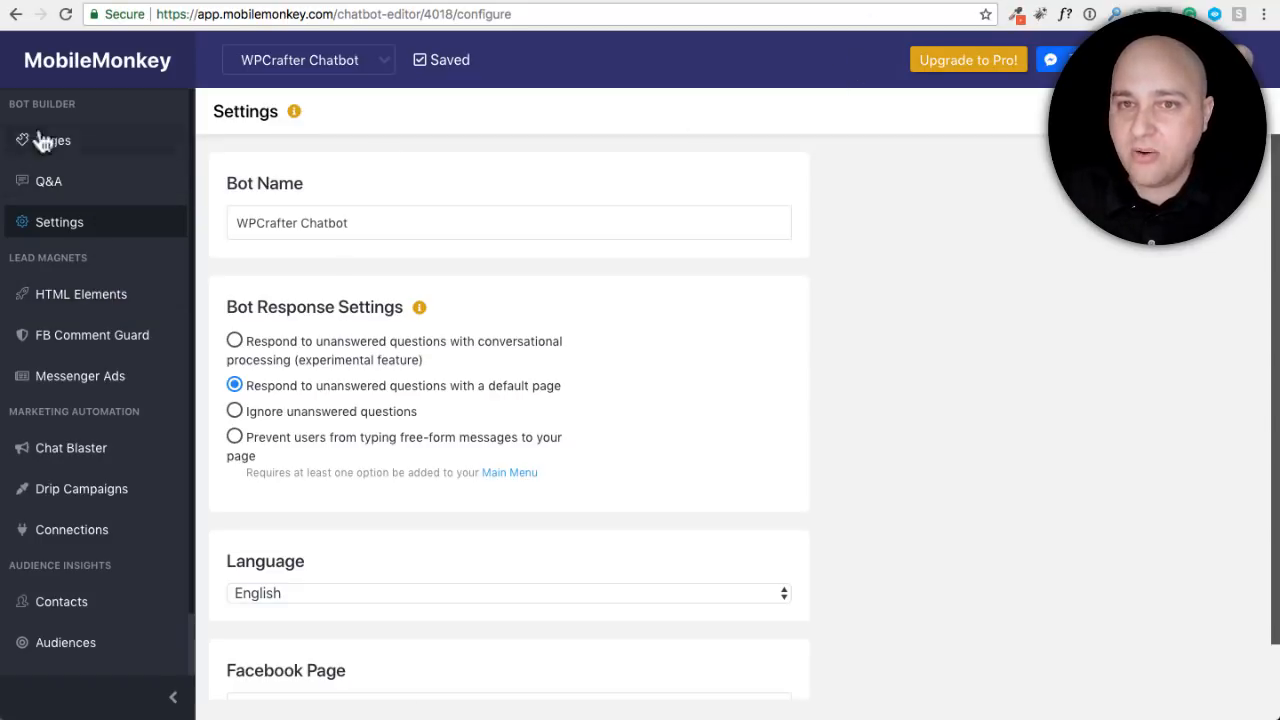
Open the chatbot's Schedule Appointment page and examine the form's first question about the preferred day.
{"action": "left_click", "coordinate": [108, 146]}
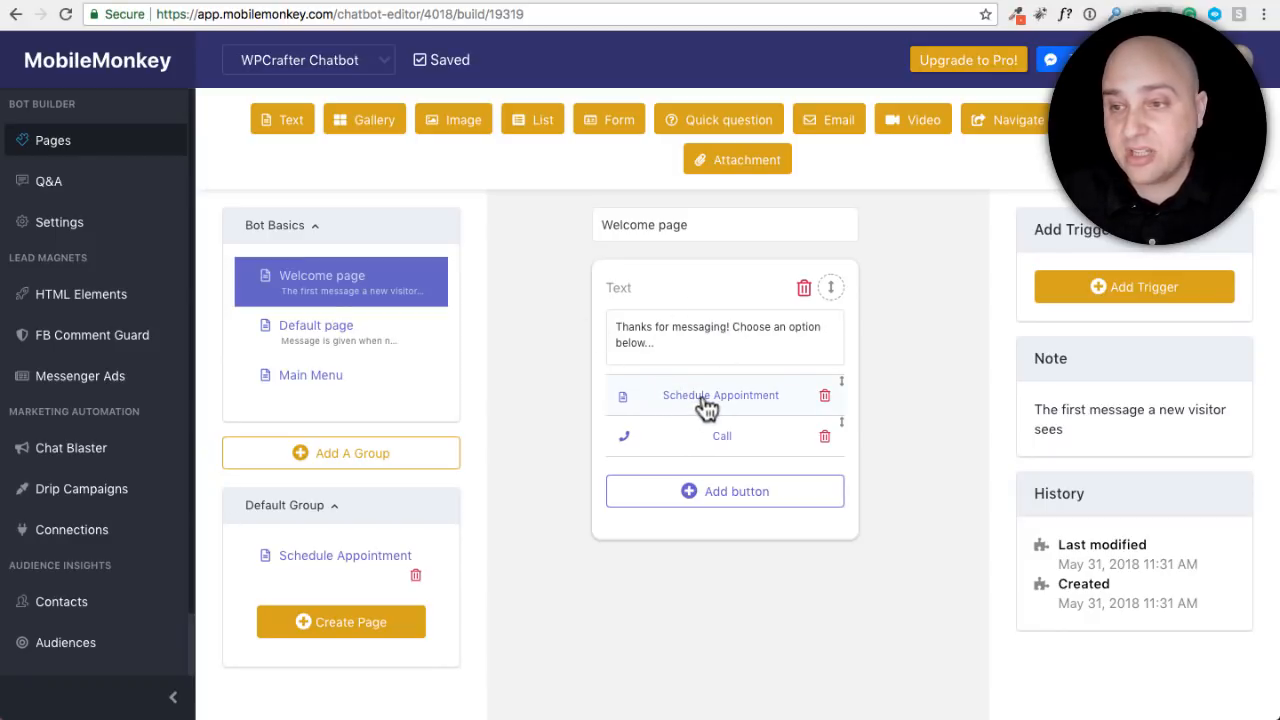
{"action": "left_click", "coordinate": [300, 560]}
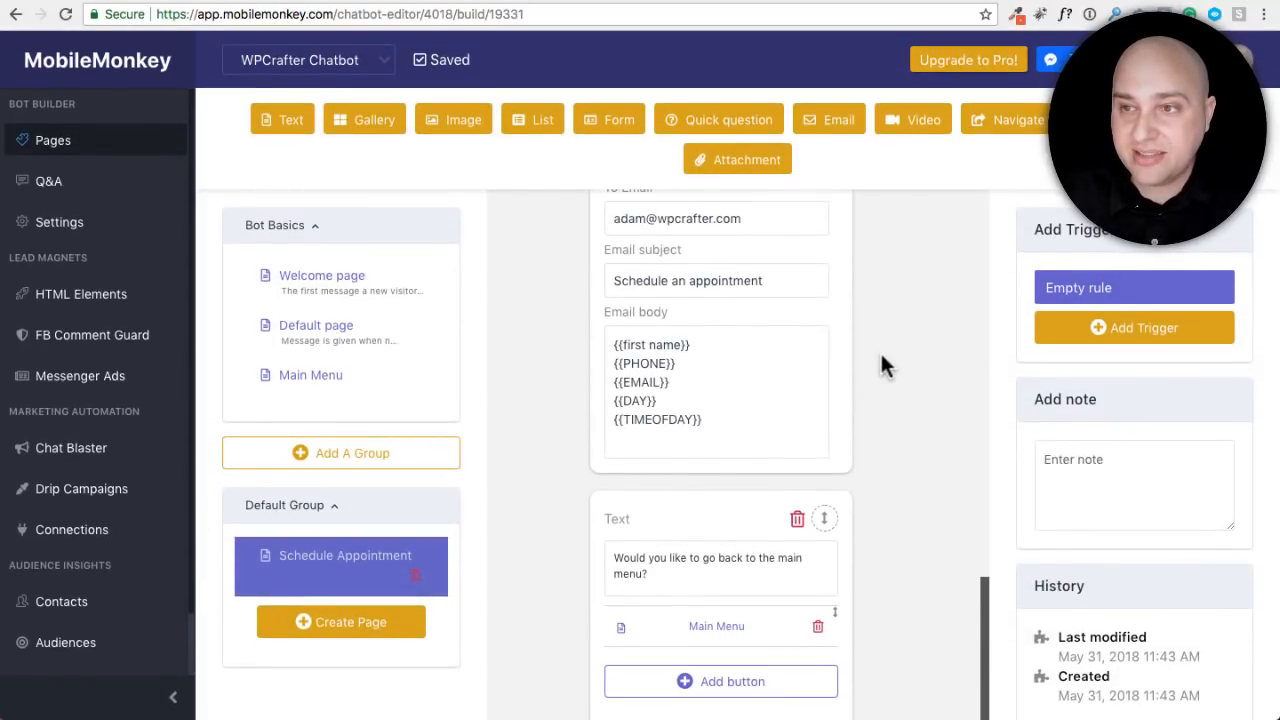
{"action": "scroll", "coordinate": [882, 365], "scroll_direction": "down", "scroll_amount": 5}
{"action": "scroll", "coordinate": [882, 366], "scroll_direction": "up", "scroll_amount": 5}
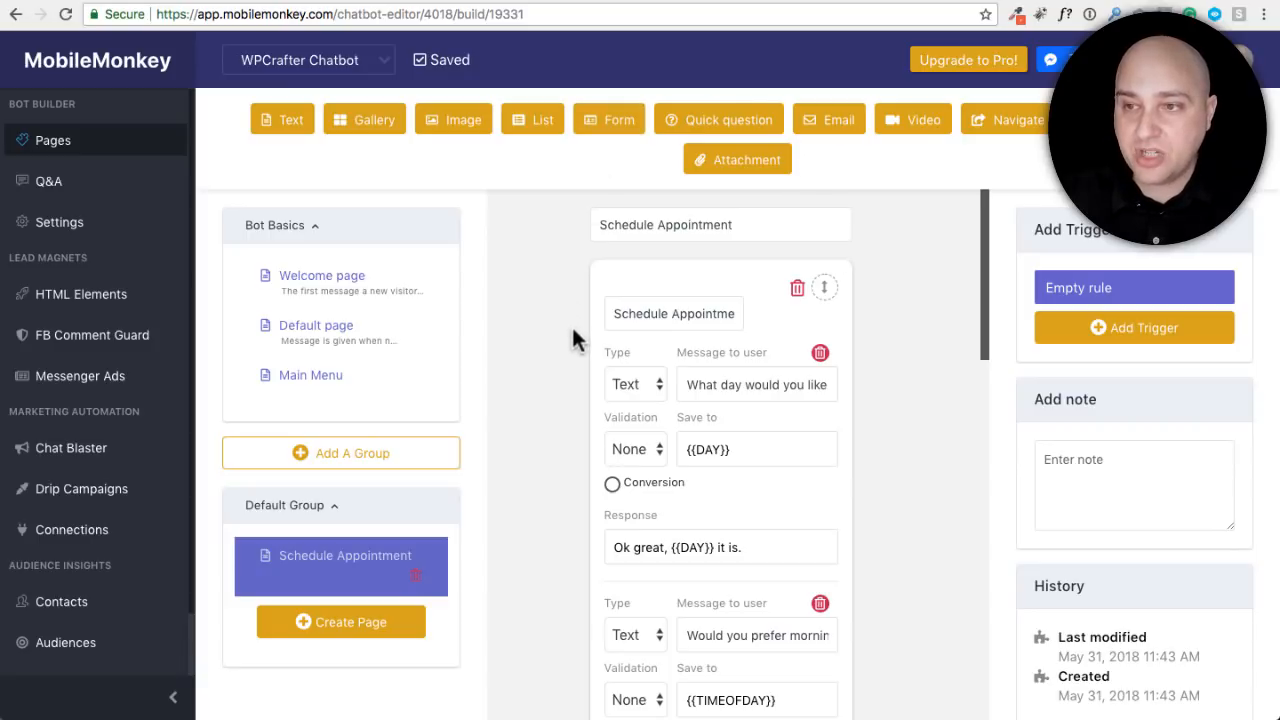
{"action": "scroll", "coordinate": [571, 340], "scroll_direction": "down", "scroll_amount": 1}
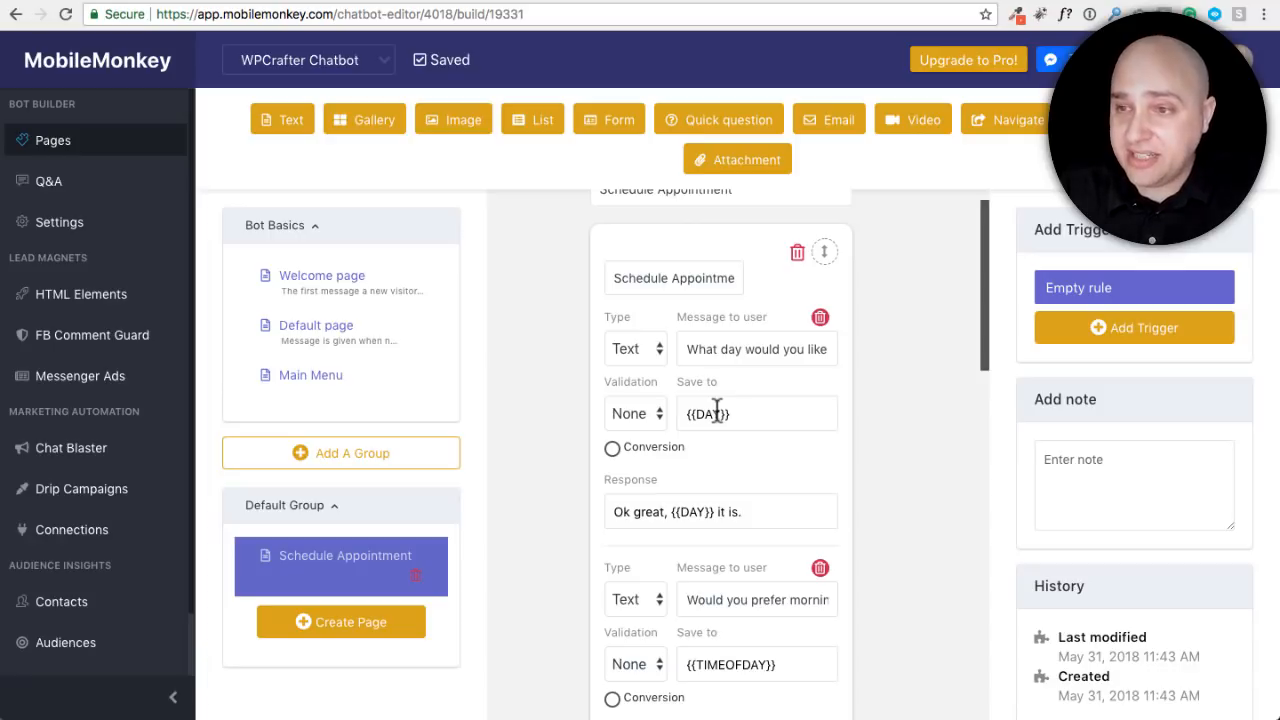
{"action": "left_click_drag", "start_coordinate": [709, 349], "coordinate": [873, 346]}
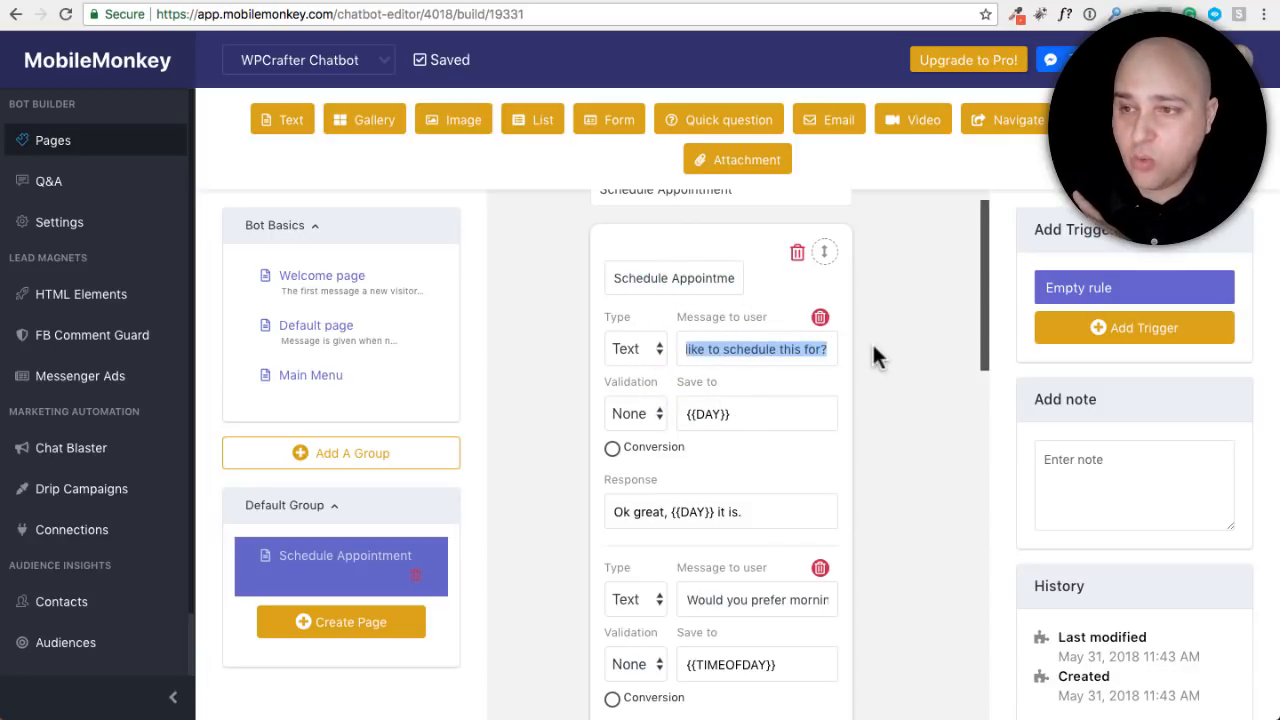
{"action": "left_click", "coordinate": [890, 350]}
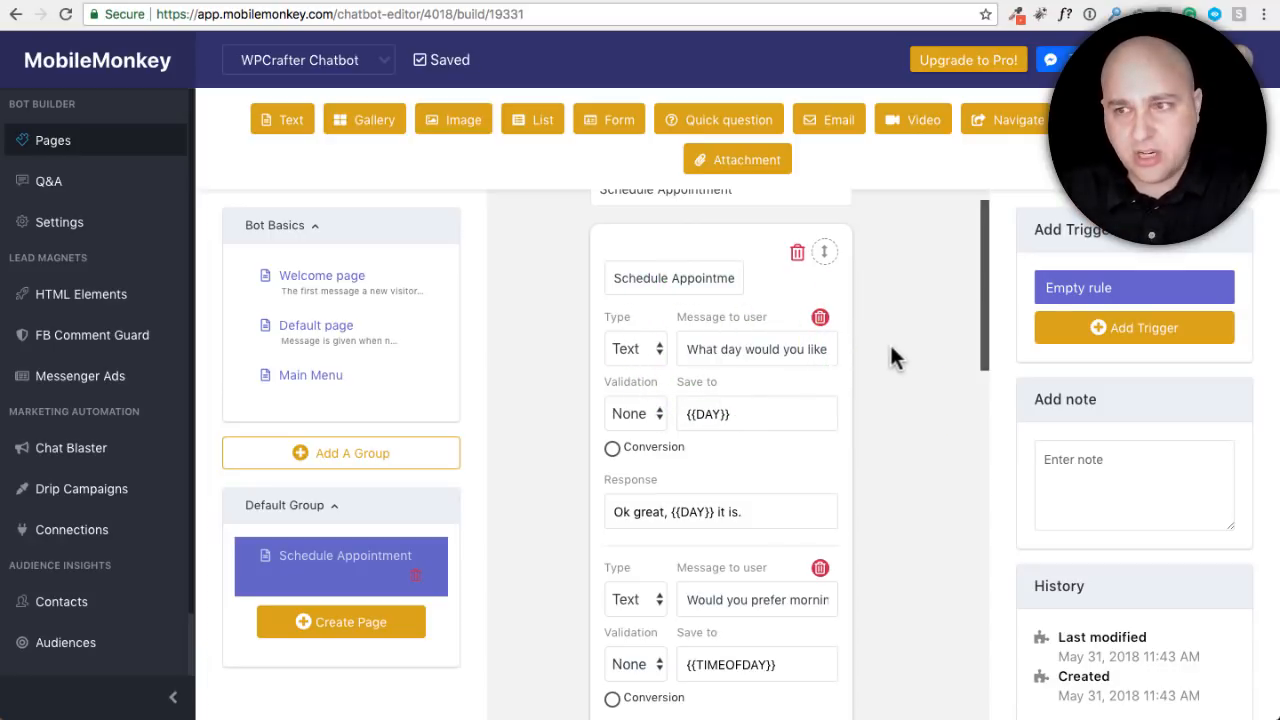
Examine the form's remaining questions on time of day, email and phone, including the final response.
{"action": "scroll", "coordinate": [889, 354], "scroll_direction": "down", "scroll_amount": 3}
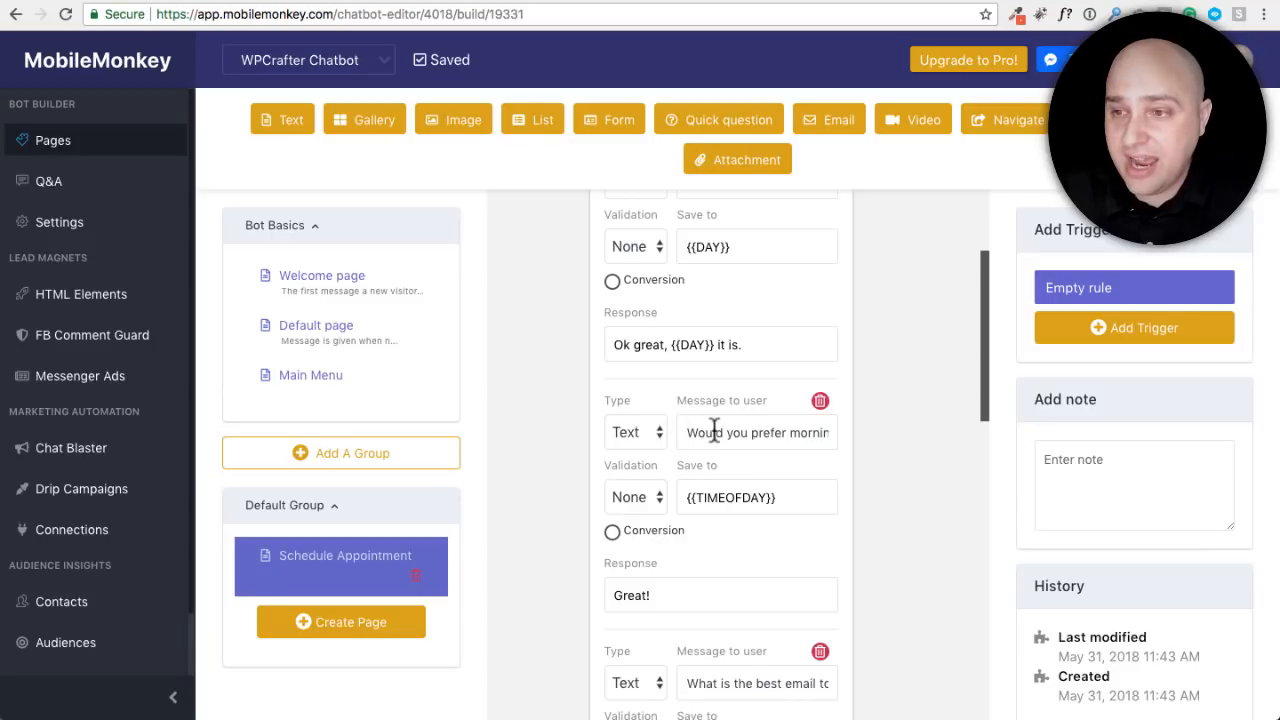
{"action": "left_click_drag", "start_coordinate": [690, 432], "coordinate": [910, 440]}
{"action": "scroll", "coordinate": [910, 440], "scroll_direction": "down", "scroll_amount": 3}
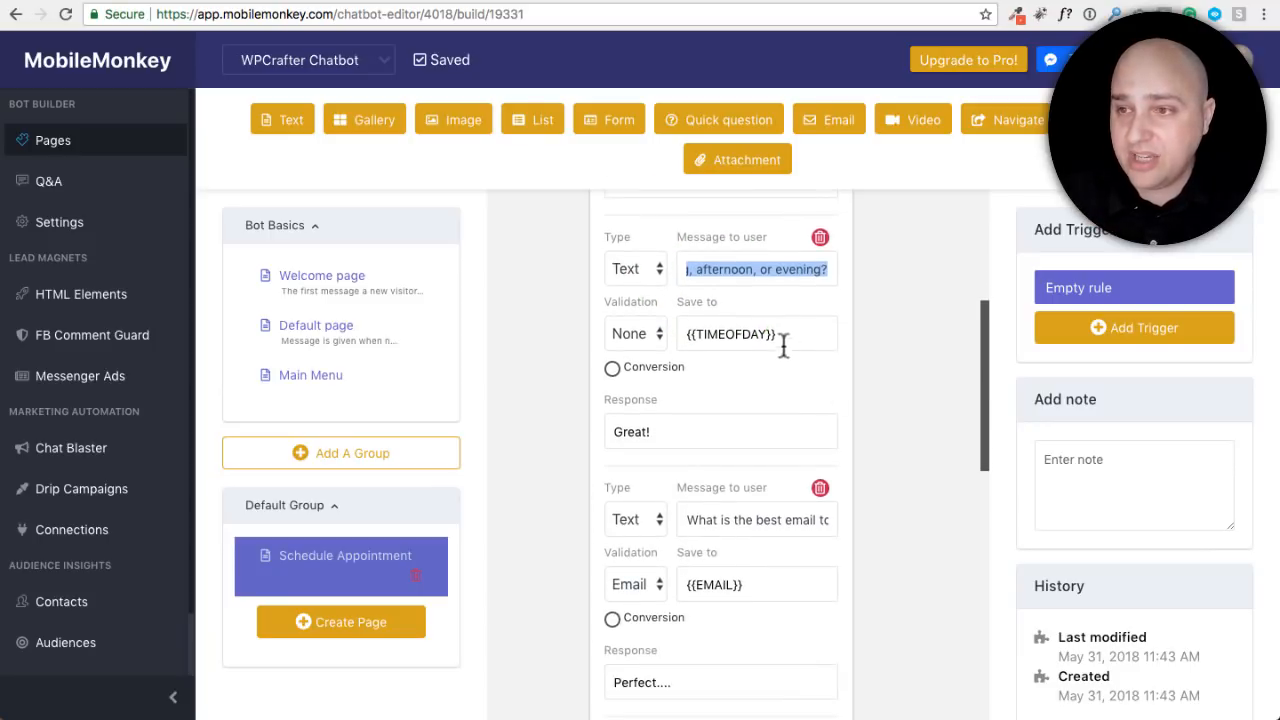
{"action": "scroll", "coordinate": [751, 357], "scroll_direction": "down", "scroll_amount": 2}
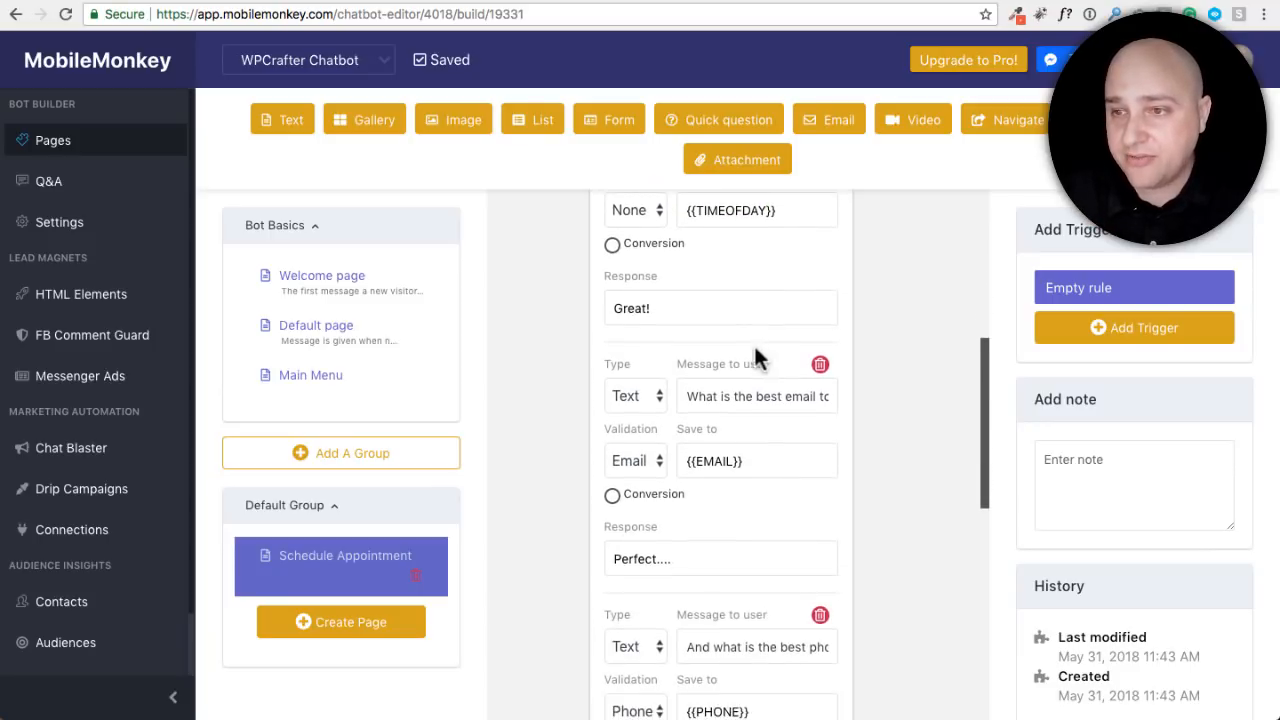
{"action": "scroll", "coordinate": [692, 325], "scroll_direction": "down", "scroll_amount": 2}
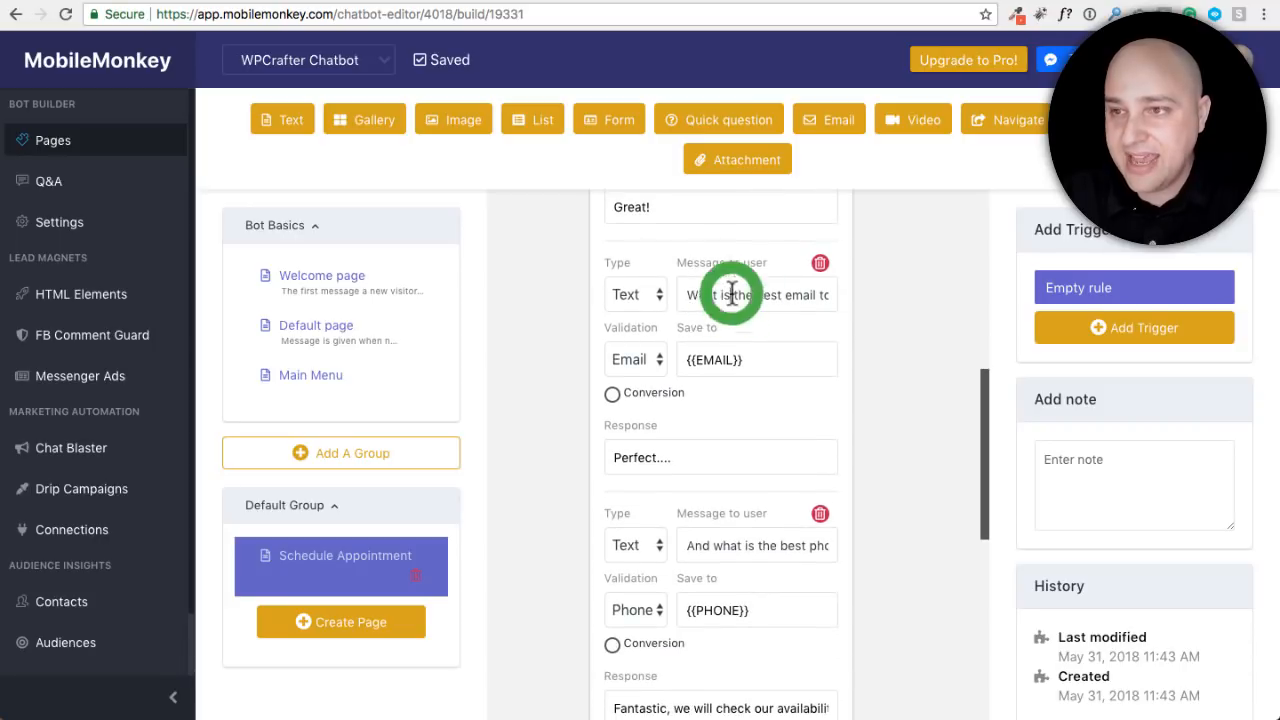
{"action": "left_click_drag", "start_coordinate": [729, 294], "coordinate": [923, 291]}
{"action": "scroll", "coordinate": [898, 335], "scroll_direction": "down", "scroll_amount": 1}
{"action": "scroll", "coordinate": [898, 335], "scroll_direction": "down", "scroll_amount": 2}
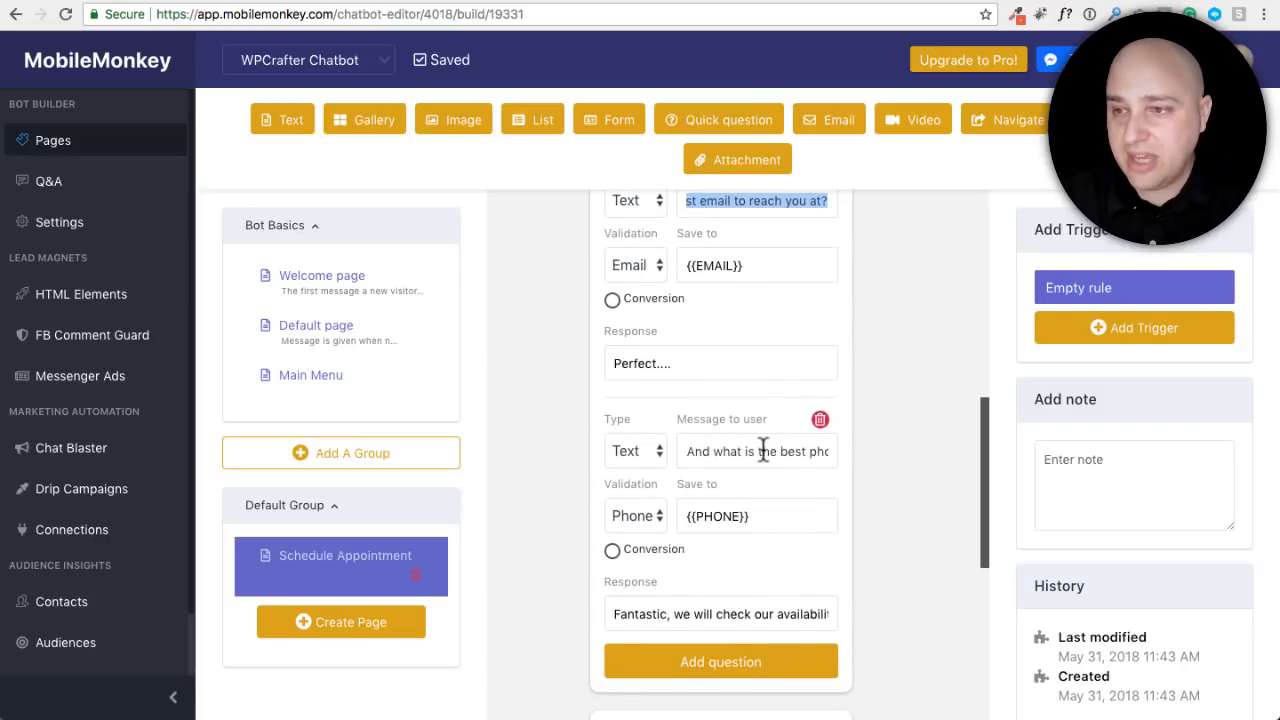
{"action": "left_click_drag", "start_coordinate": [763, 451], "coordinate": [868, 444]}
{"action": "left_click", "coordinate": [909, 418]}
{"action": "scroll", "coordinate": [909, 417], "scroll_direction": "down", "scroll_amount": 2}
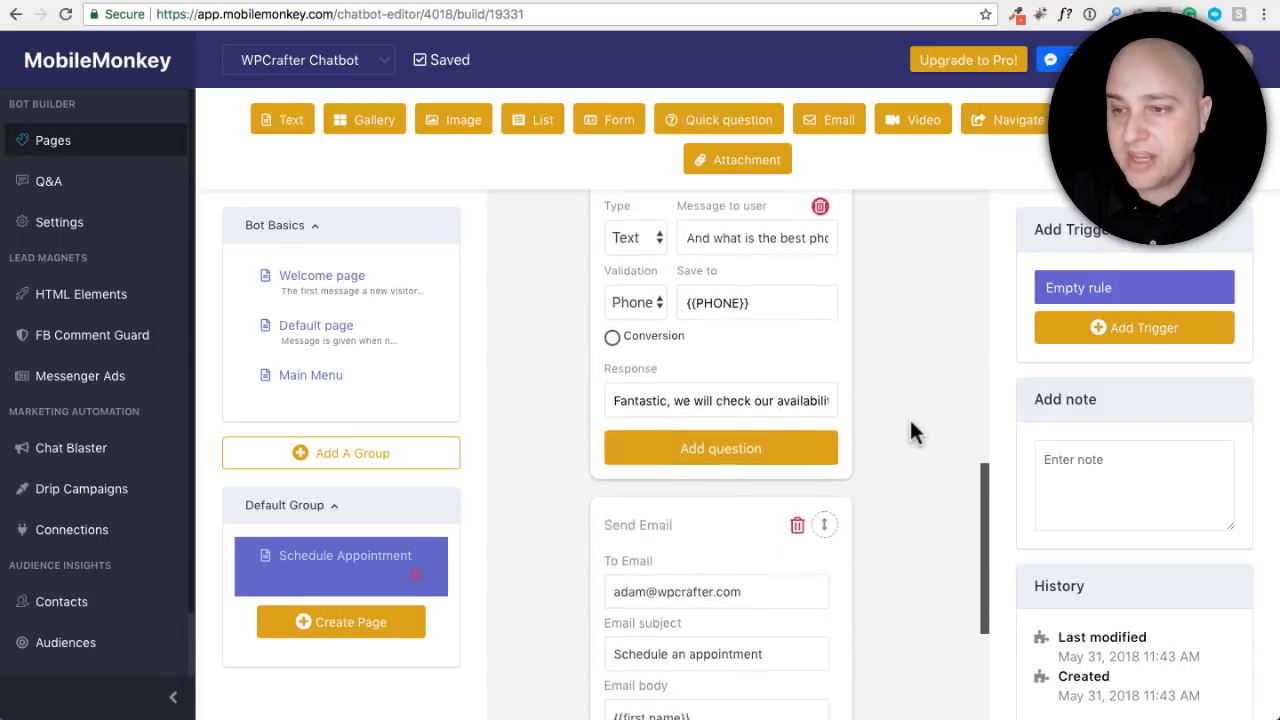
{"action": "left_click_drag", "start_coordinate": [724, 400], "coordinate": [884, 393]}
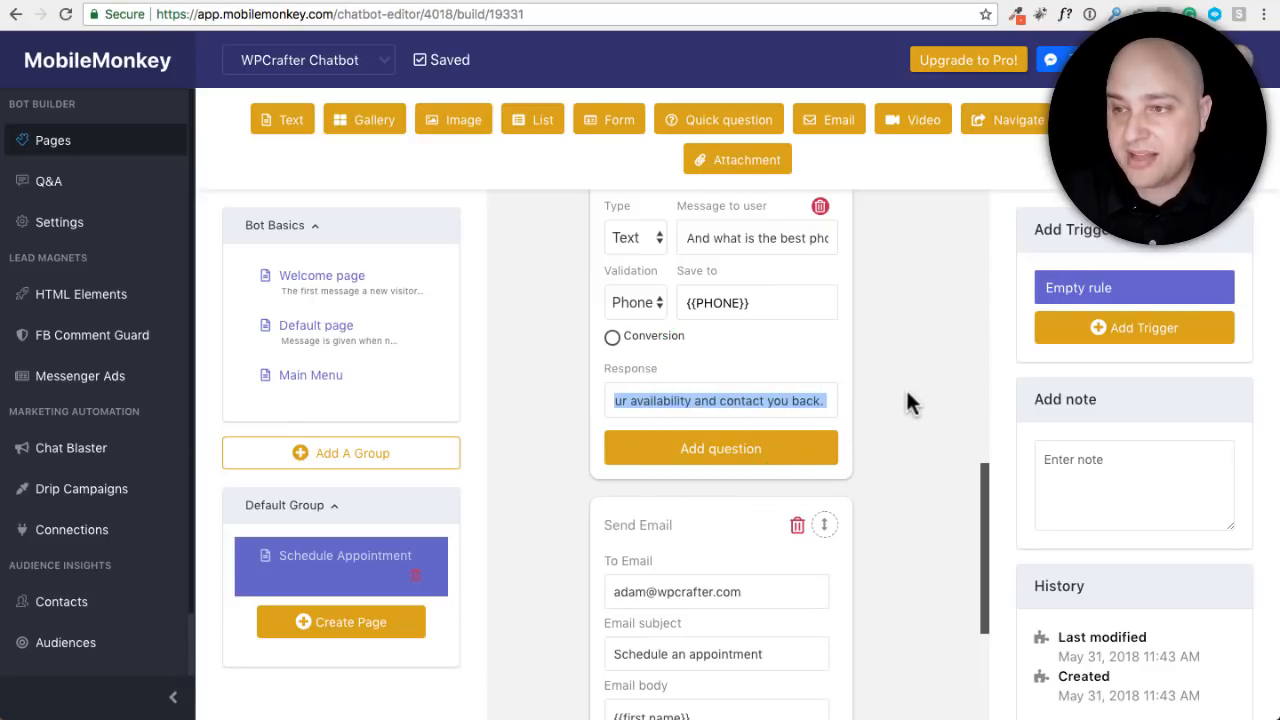
{"action": "left_click", "coordinate": [908, 394]}
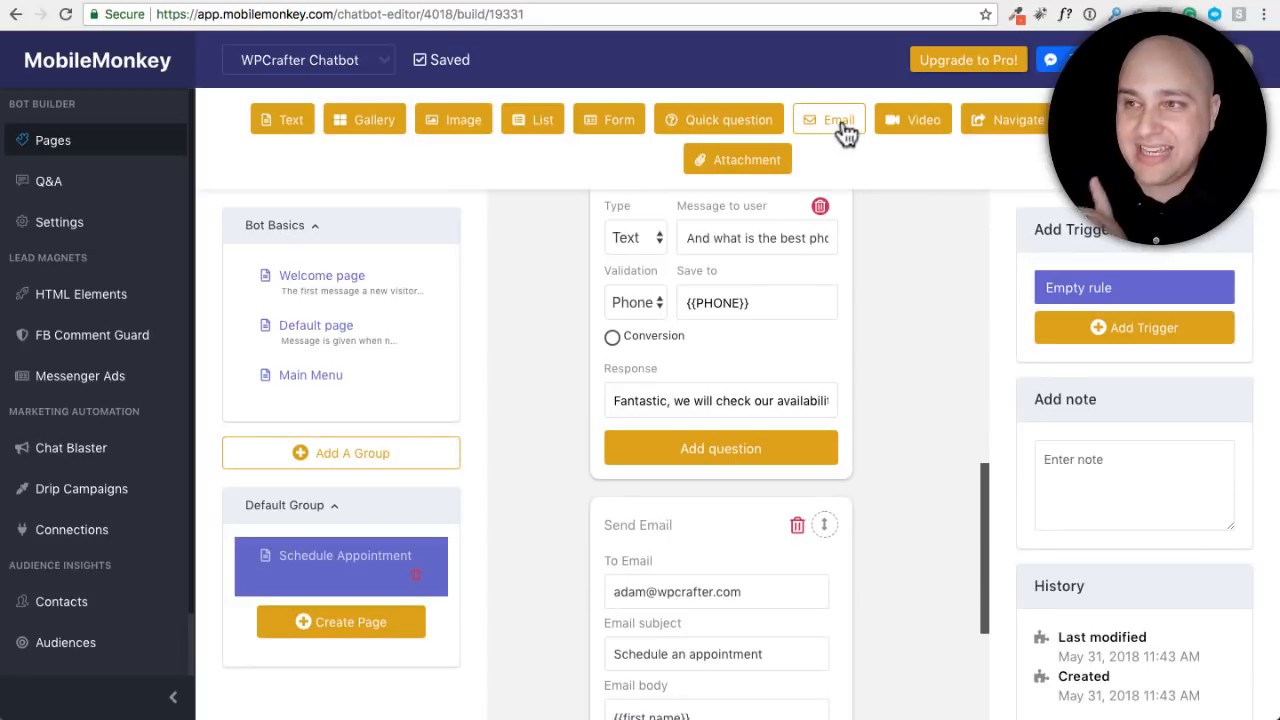
Review the page's Send Email block with its variables and the closing text that offers the main menu.
{"action": "scroll", "coordinate": [900, 290], "scroll_direction": "down", "scroll_amount": 5}
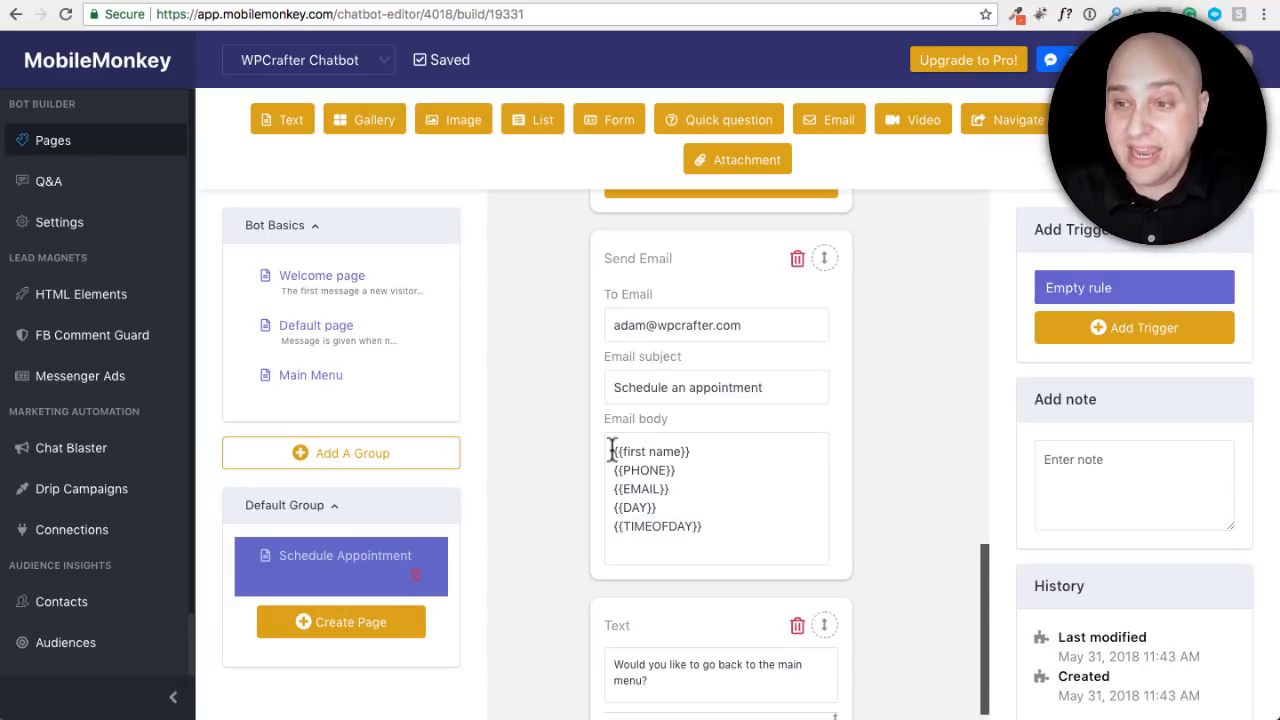
{"action": "scroll", "coordinate": [580, 420], "scroll_direction": "down", "scroll_amount": 2}
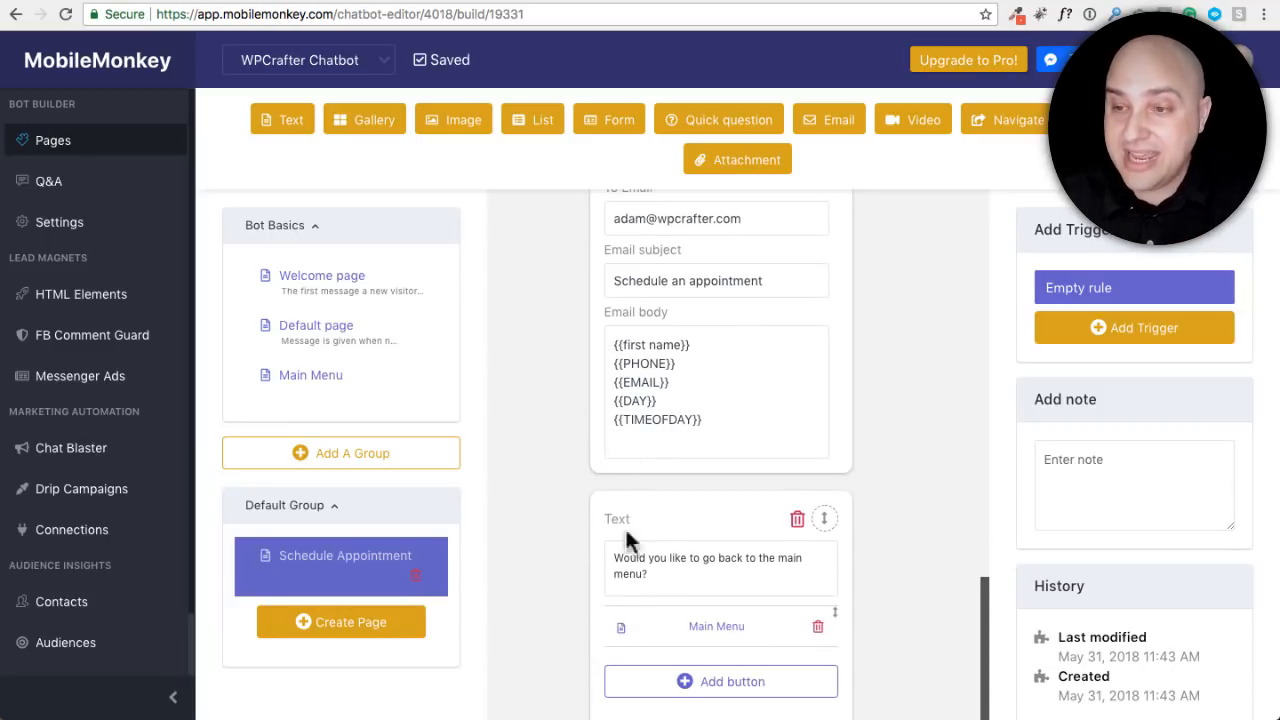
{"action": "scroll", "coordinate": [763, 345], "scroll_direction": "up", "scroll_amount": 3}
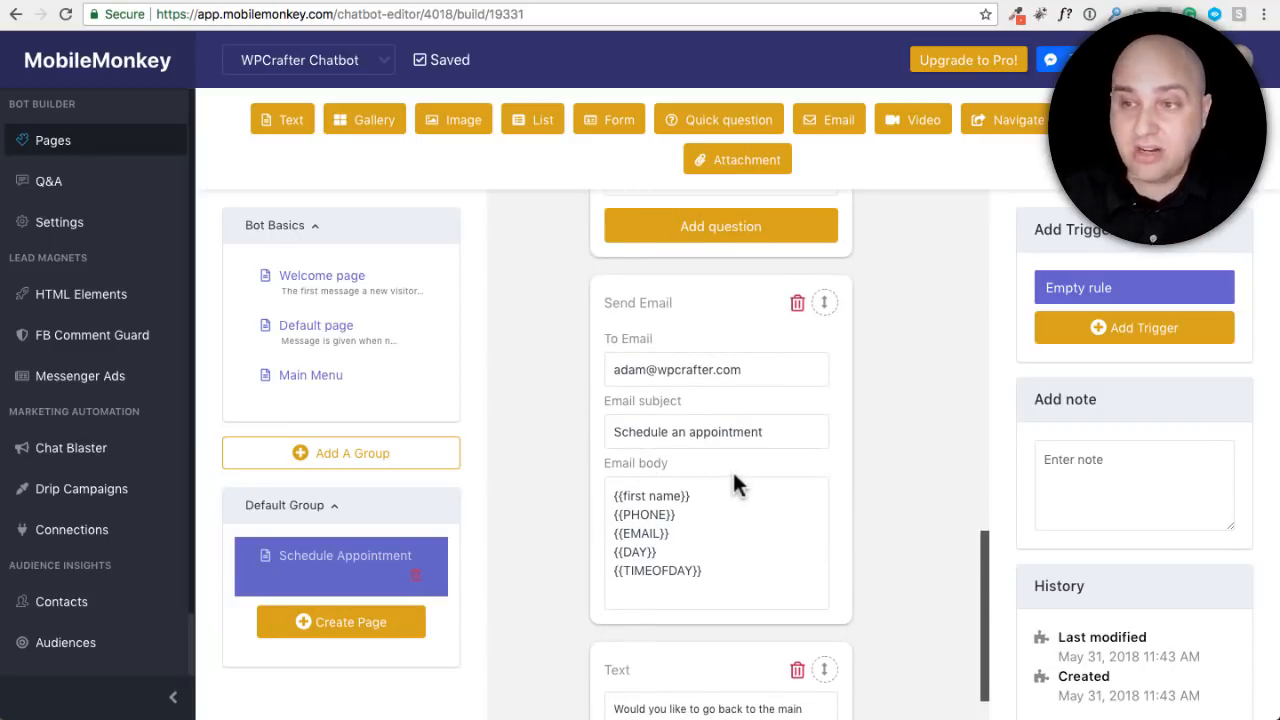
{"action": "scroll", "coordinate": [734, 478], "scroll_direction": "down", "scroll_amount": 3}
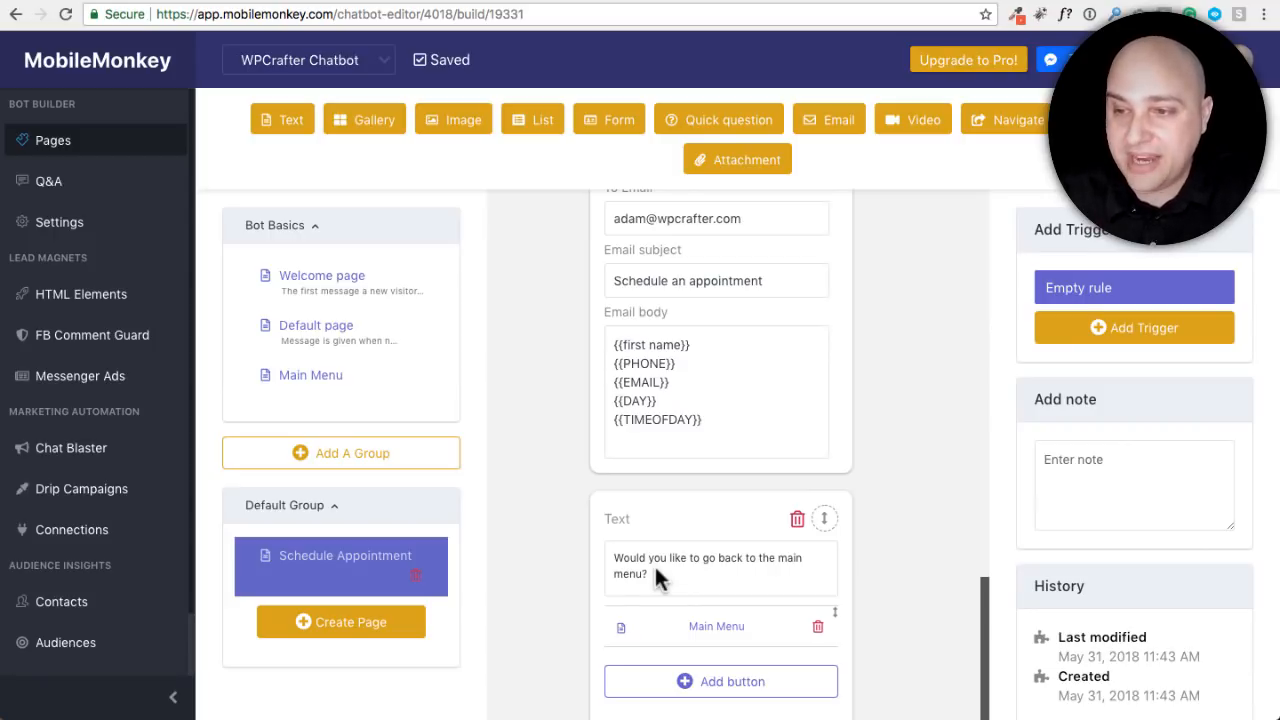
{"action": "scroll", "coordinate": [667, 540], "scroll_direction": "up", "scroll_amount": 1}
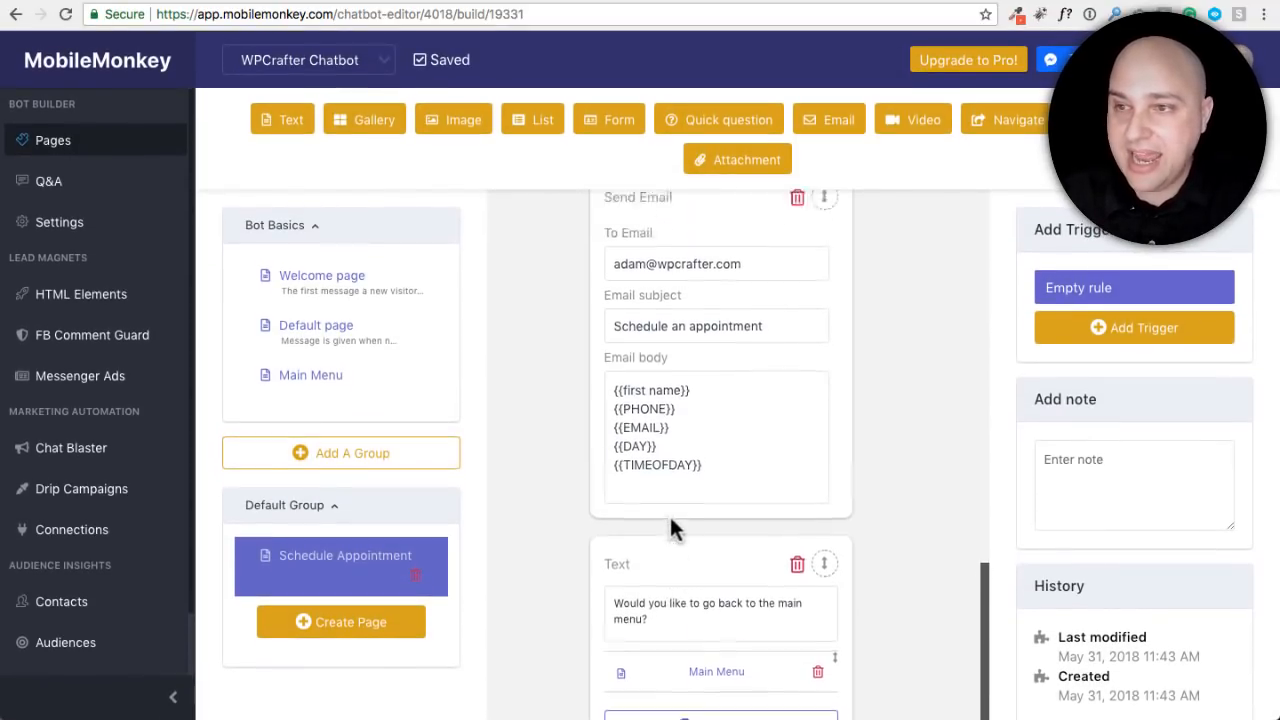
{"action": "scroll", "coordinate": [669, 514], "scroll_direction": "up", "scroll_amount": 10}
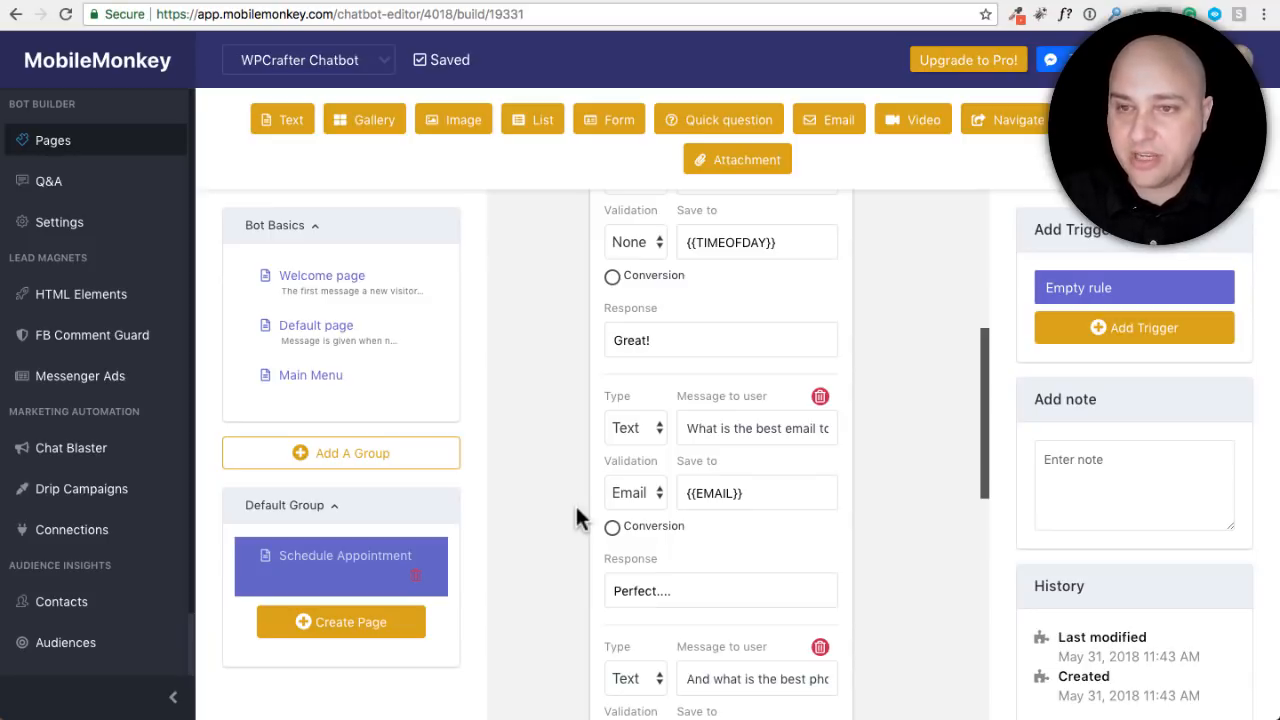
{"action": "scroll", "coordinate": [575, 503], "scroll_direction": "up", "scroll_amount": 5}
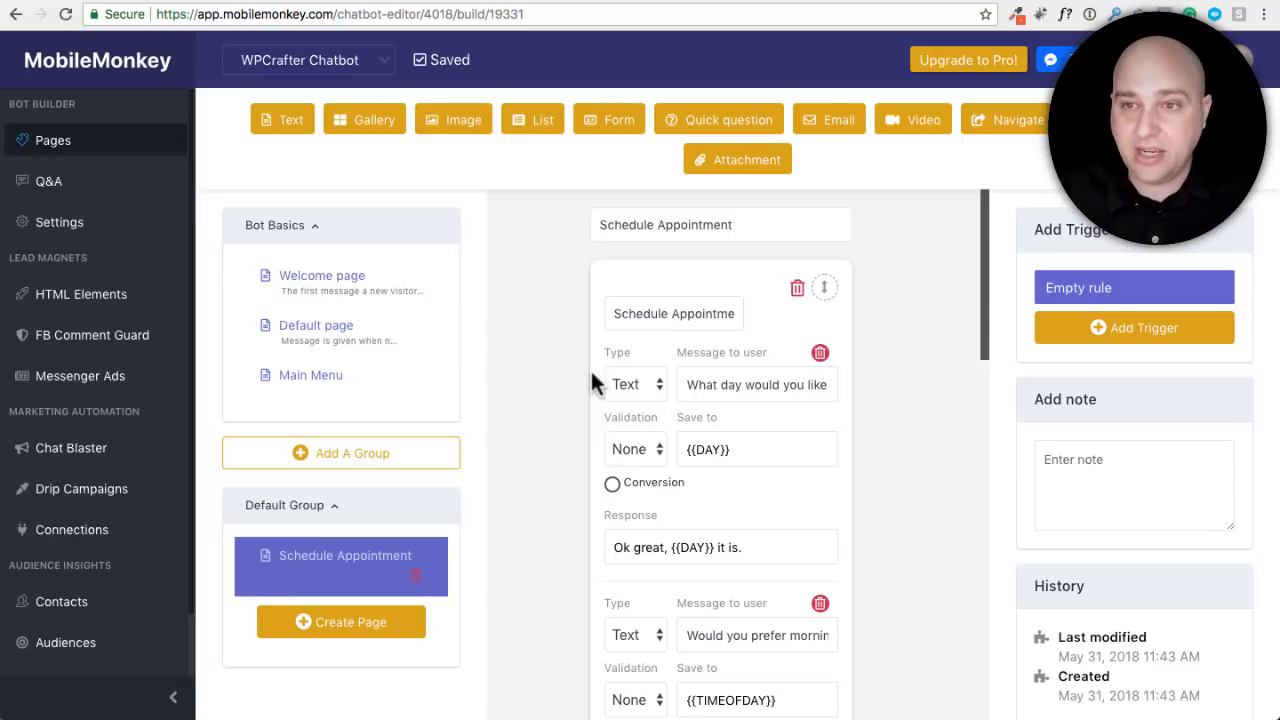
Open the chatbot's Main Menu page, then switch to the WPCrafter.com chat in Messenger and view its menu there.
{"action": "left_click", "coordinate": [305, 378]}
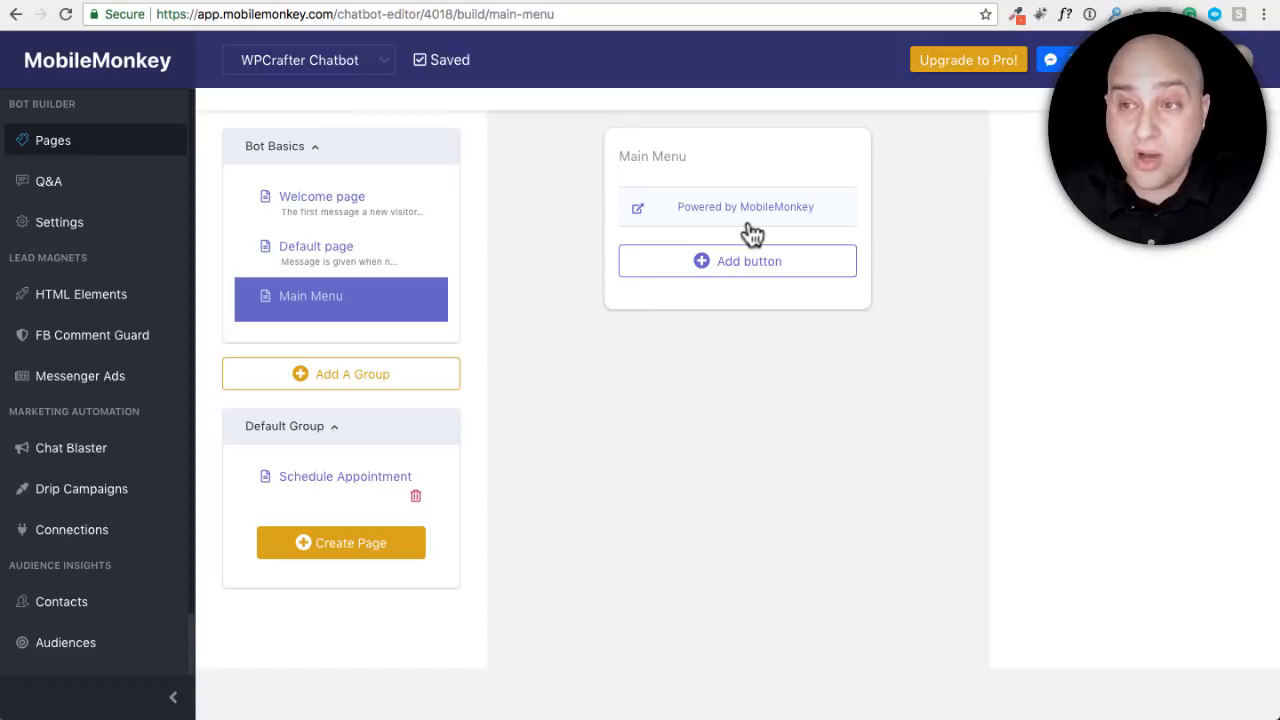
{"action": "left_click", "coordinate": [992, 1]}
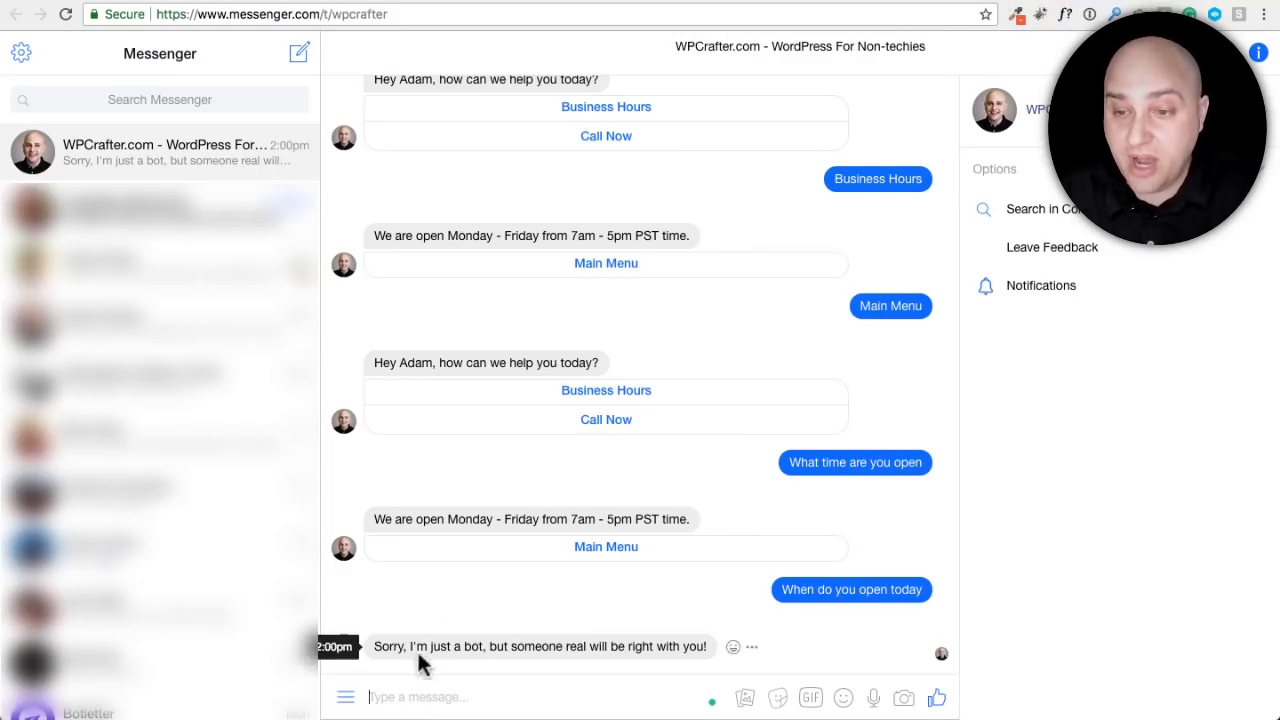
{"action": "left_click", "coordinate": [346, 700]}
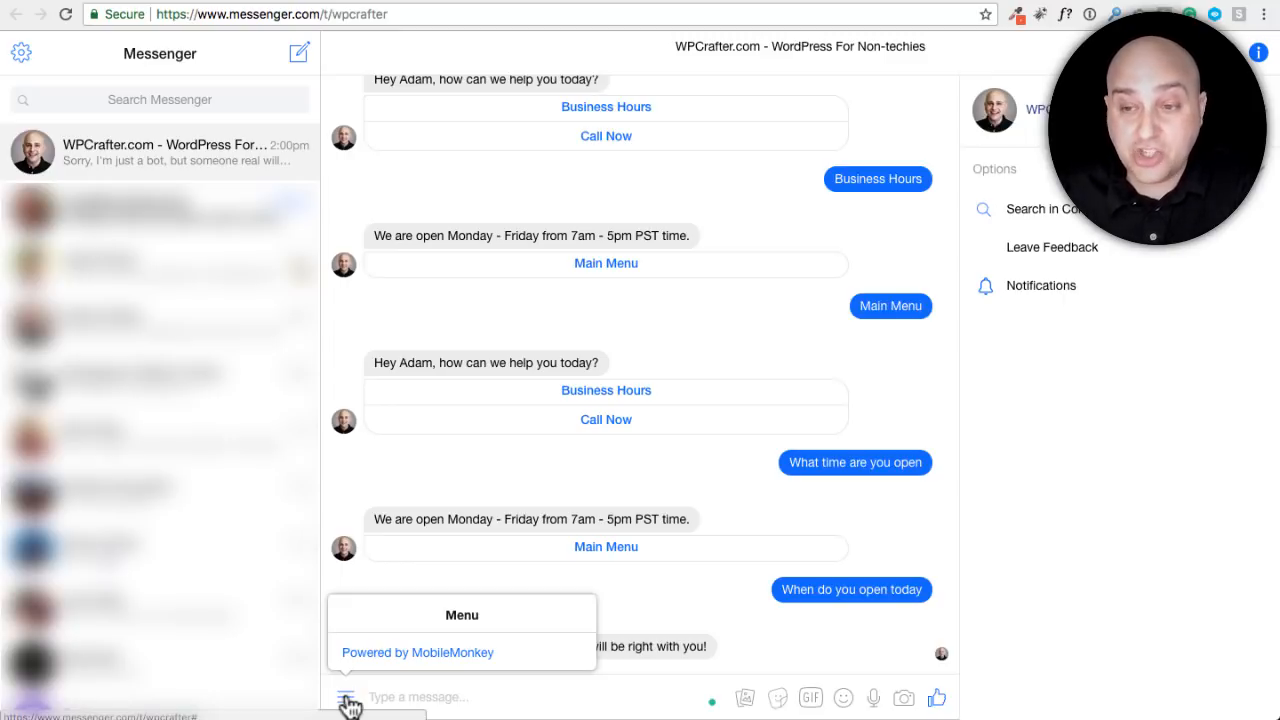
{"action": "left_click", "coordinate": [479, 692]}
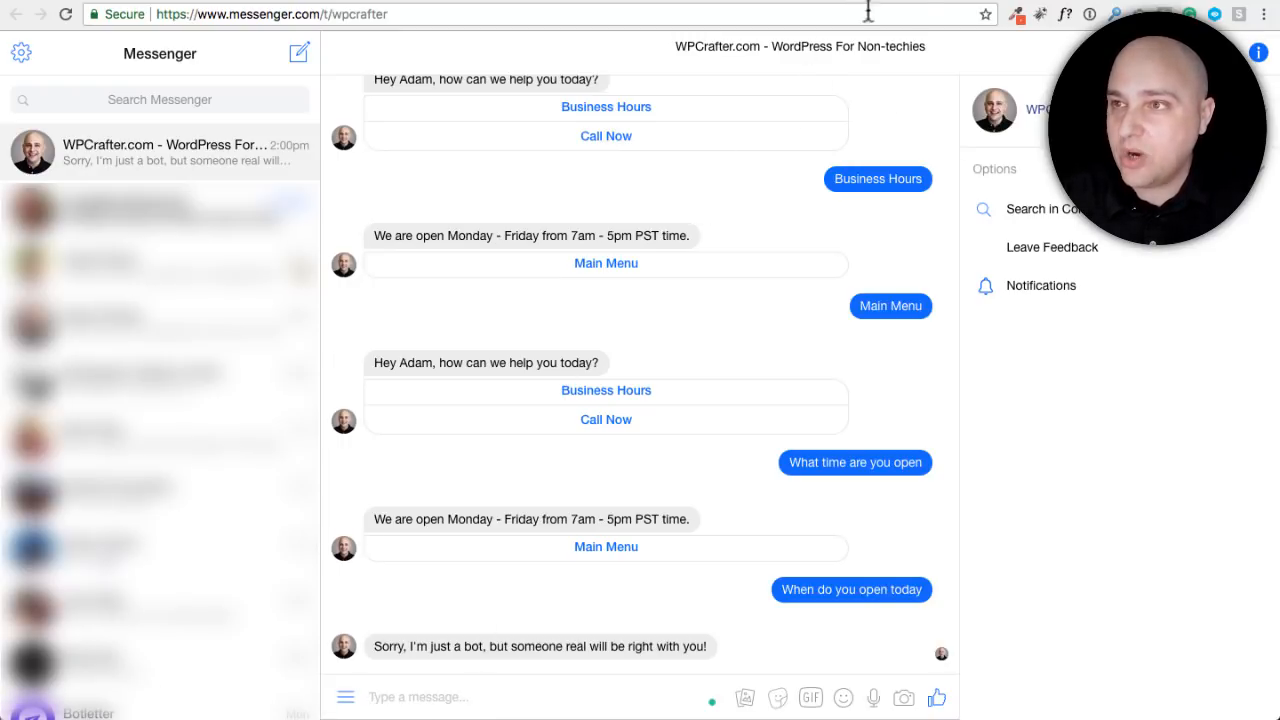
Switch back to the MobileMonkey editor and open the WPCrafter Chatbot's Pages section.
{"action": "left_click", "coordinate": [915, 2]}
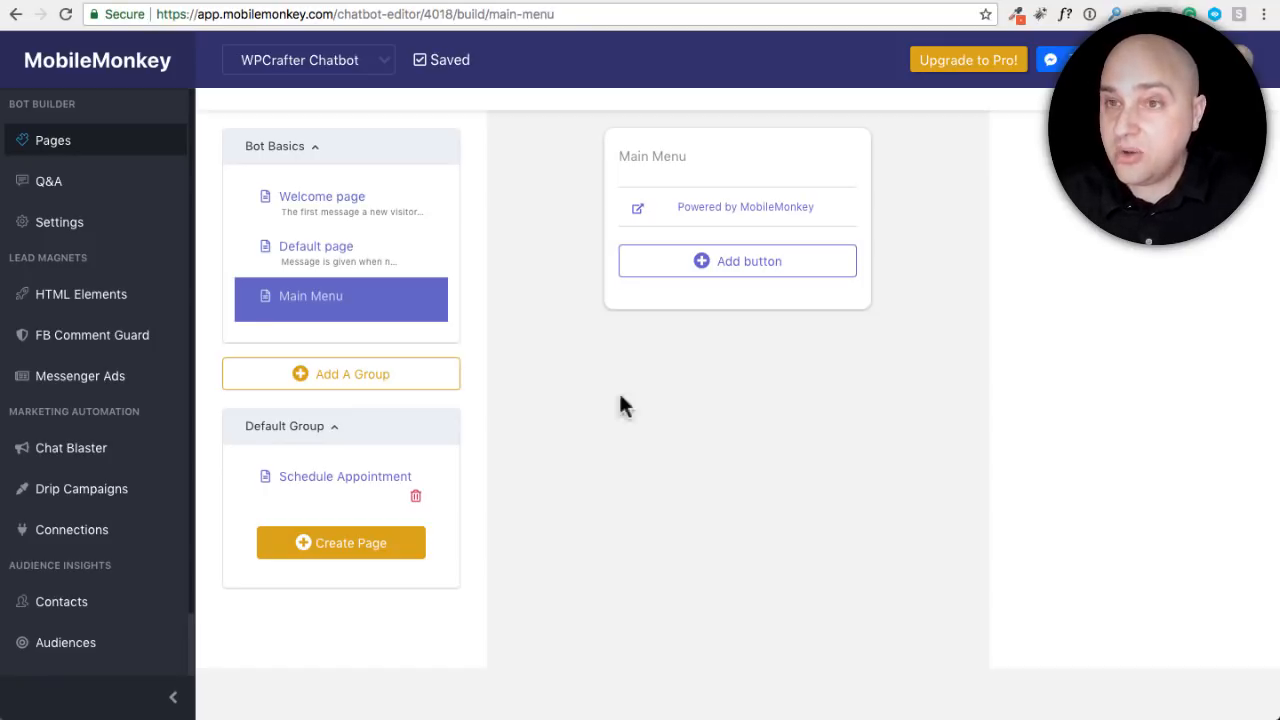
{"action": "left_click", "coordinate": [121, 152]}
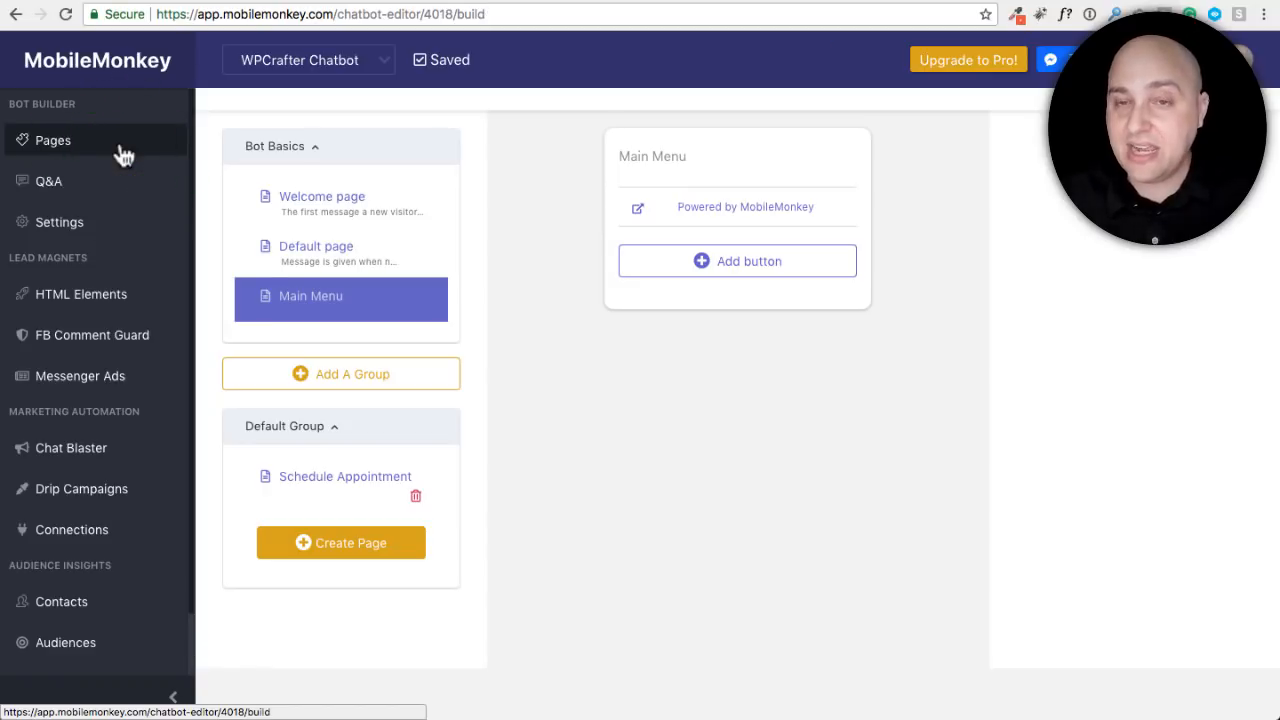